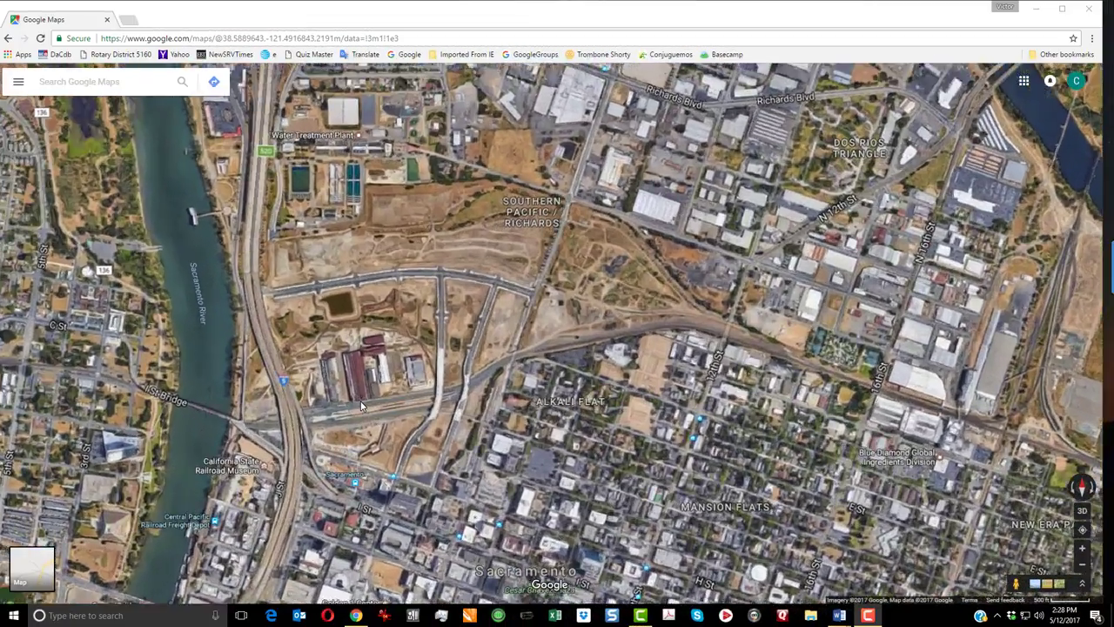
pyautogui.scroll(2, 362, 403)
# Zoom into the Sacramento railyards and drop Pegman onto the overpass beside the yard shops.
pyautogui.click(407, 402)
pyautogui.rightClick(377, 404)
pyautogui.click(330, 474)
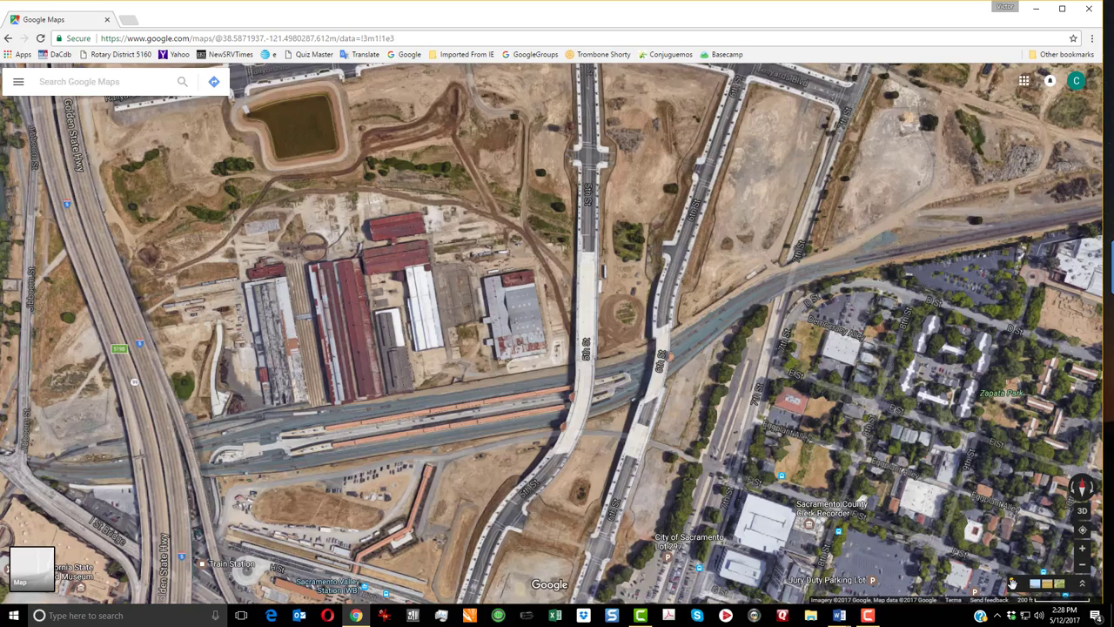
pyautogui.moveTo(734, 574); pyautogui.dragTo(734, 541)
pyautogui.moveTo(1082, 529); pyautogui.dragTo(209, 348)
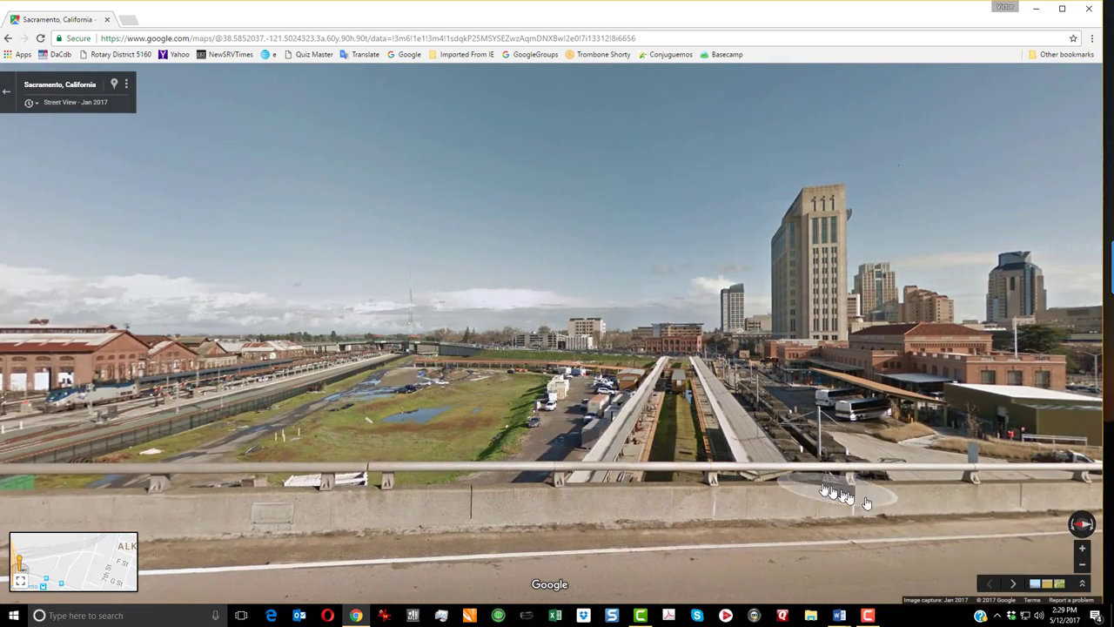
# Rotate and step along the overpass road in Street View to face the rail yard and skyline.
pyautogui.click(1082, 525)
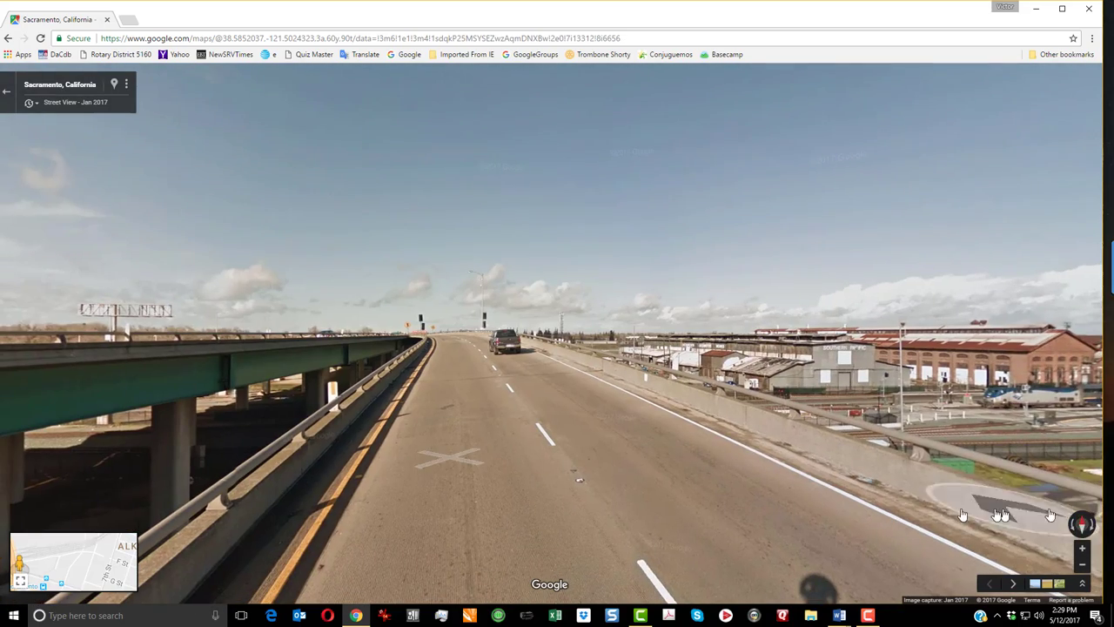
pyautogui.click(1089, 534)
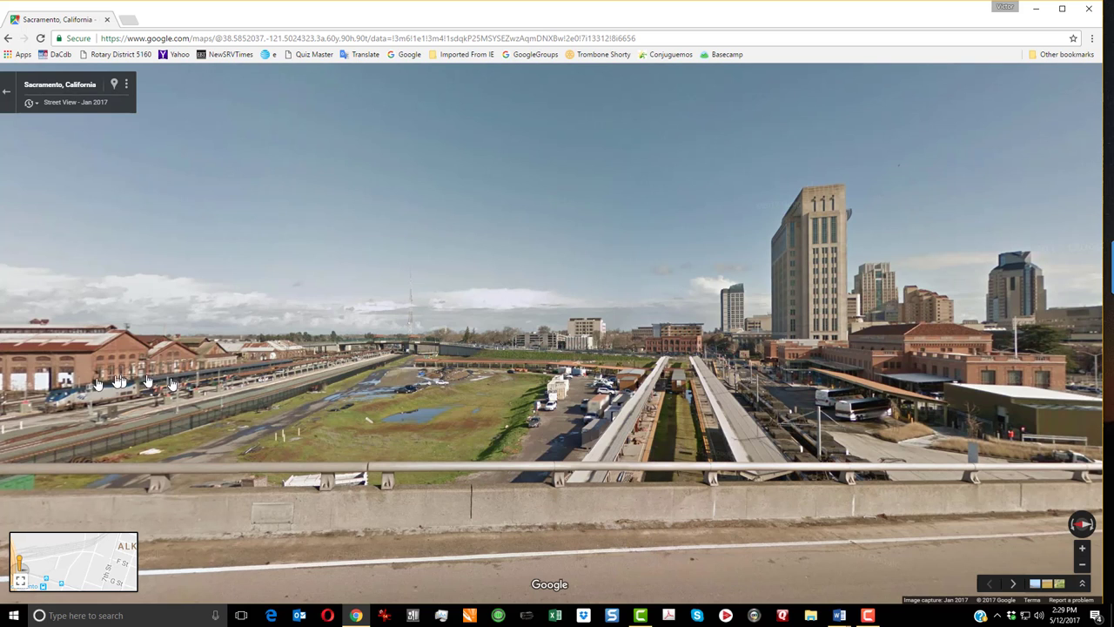
pyautogui.rightClick(328, 615)
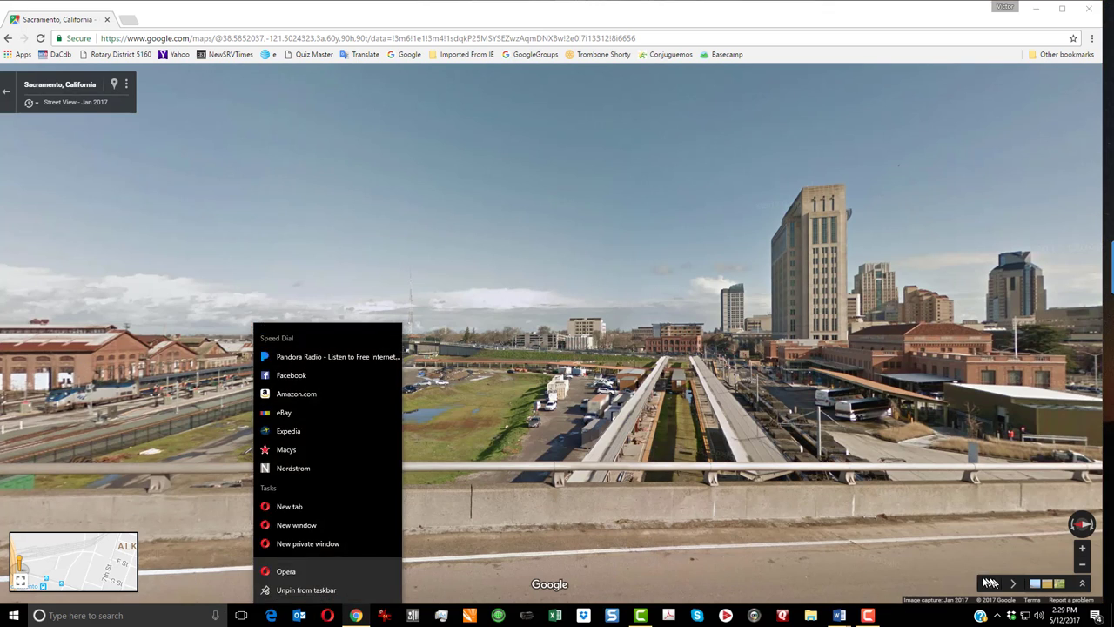
pyautogui.click(992, 593)
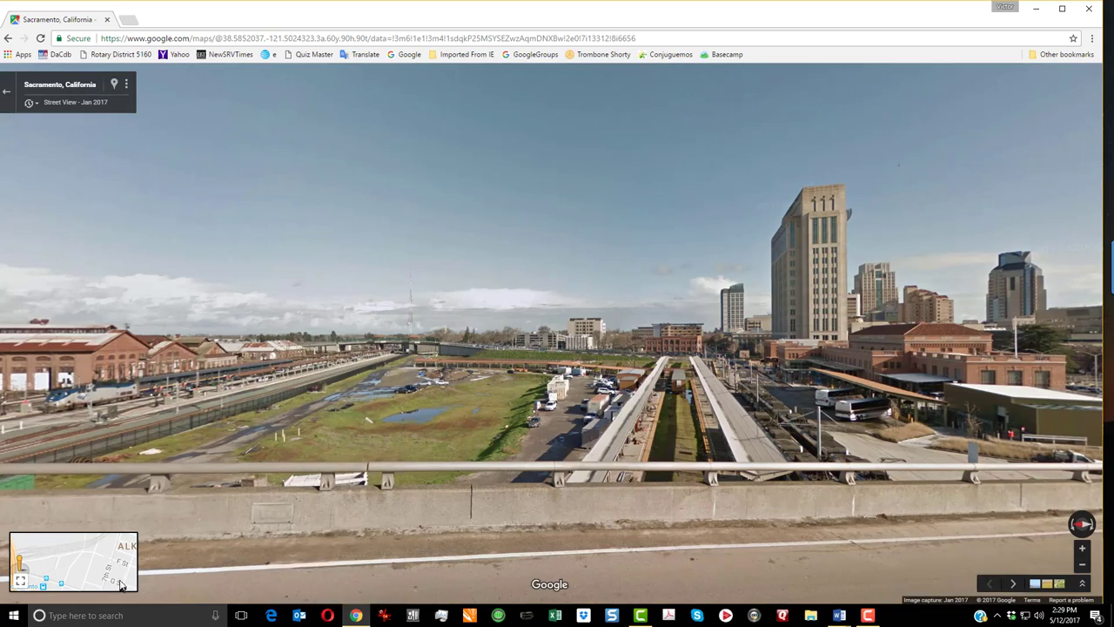
pyautogui.click(1075, 531)
pyautogui.click(1074, 531)
pyautogui.click(530, 406)
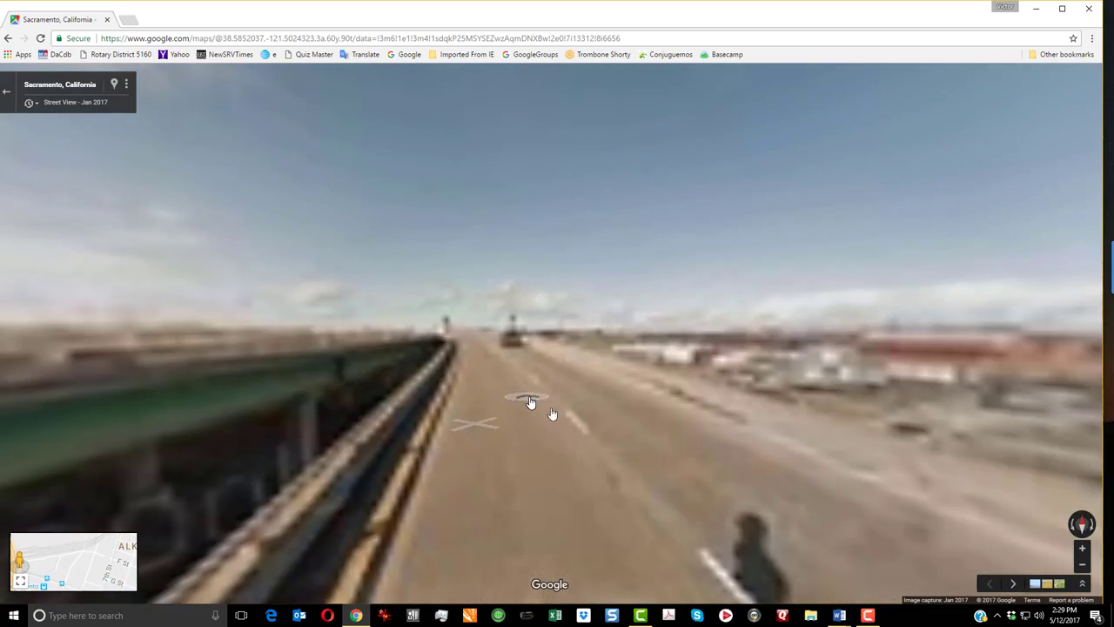
pyautogui.click(1098, 522)
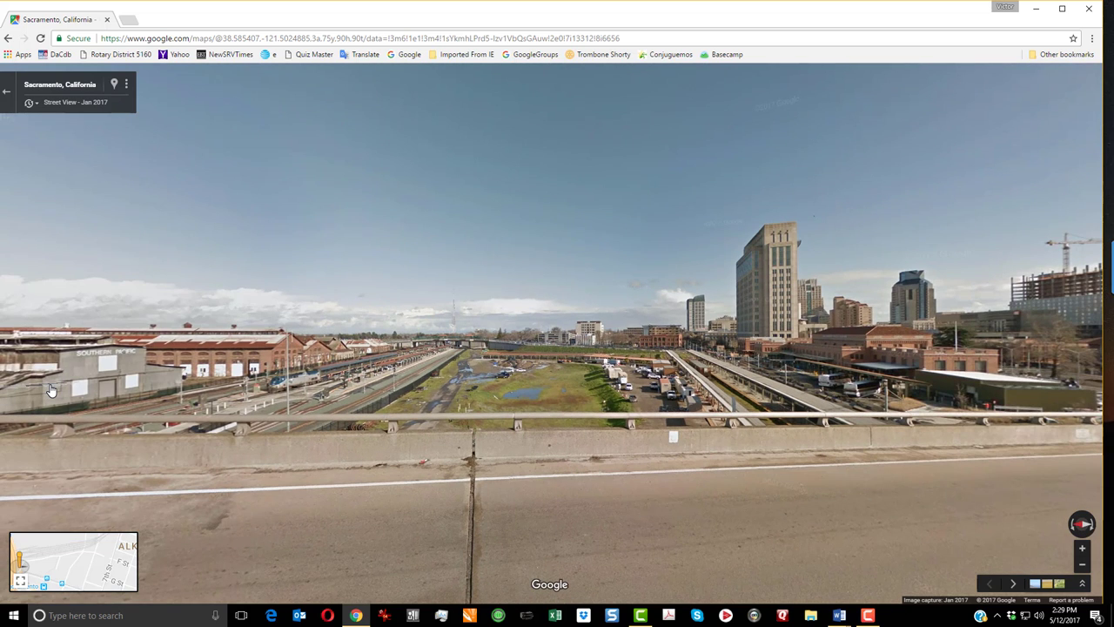
# Exit Street View to the tilted 3D aerial map and zoom out.
pyautogui.press('Escape')
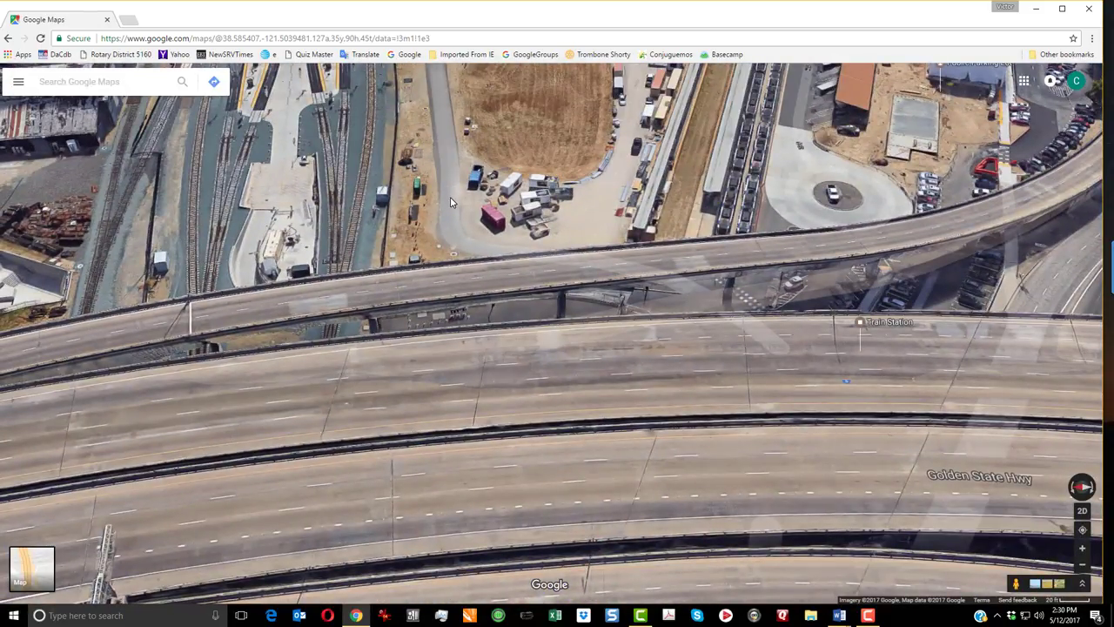
pyautogui.scroll(-1, 453, 203)
pyautogui.scroll(-3, 438, 436)
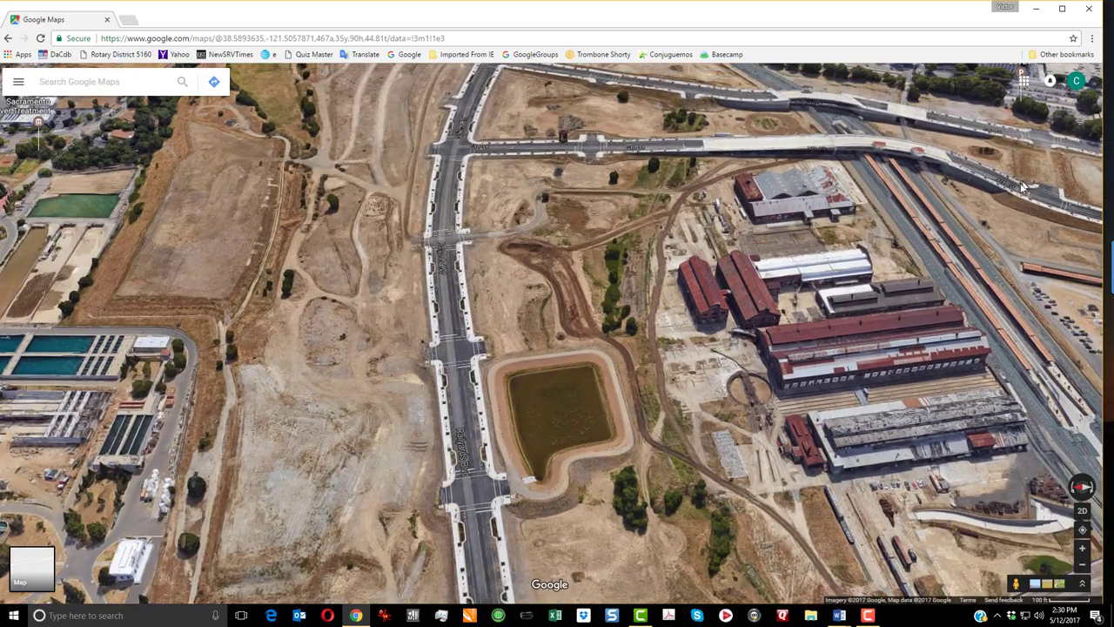
# Zoom out, pan over to downtown Sacramento, and zoom back in.
pyautogui.scroll(-5, 725, 388)
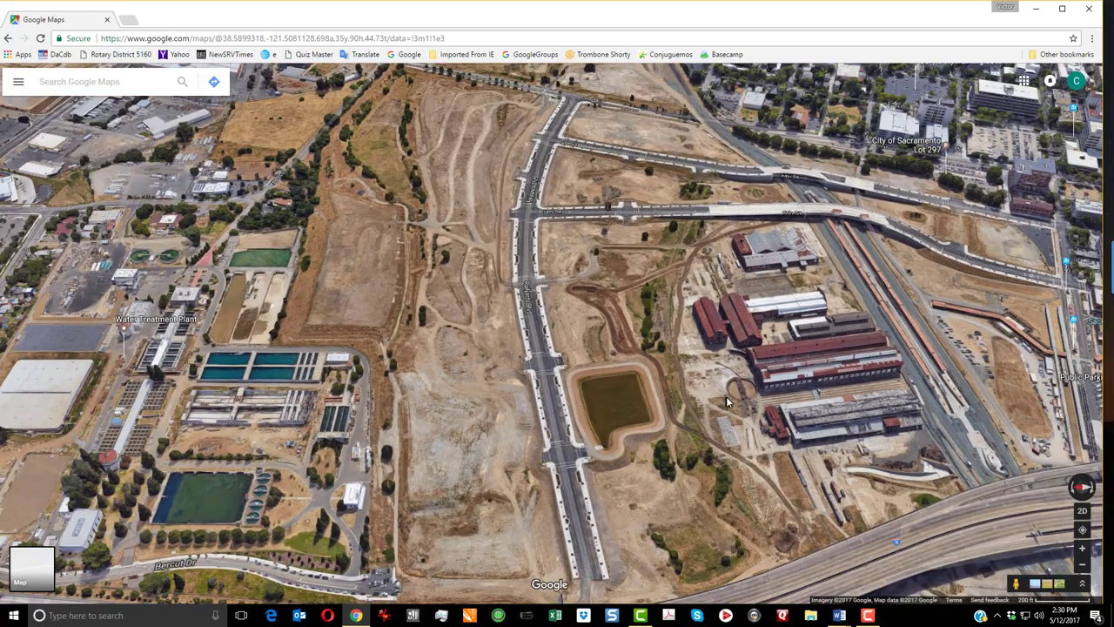
pyautogui.moveTo(769, 492); pyautogui.dragTo(404, 388)
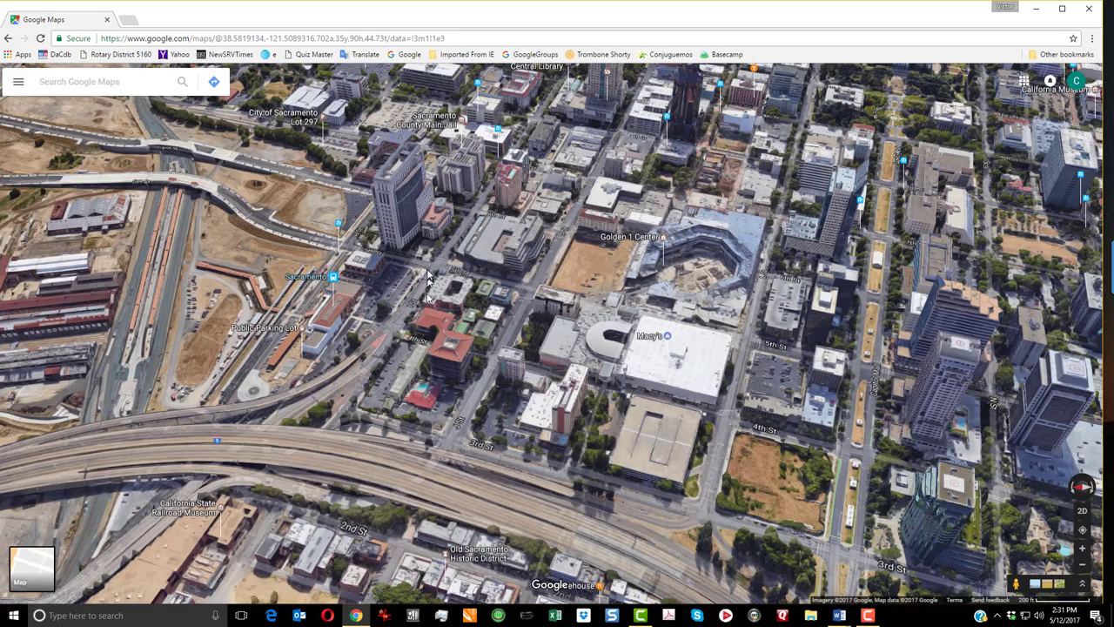
pyautogui.scroll(3, 378, 338)
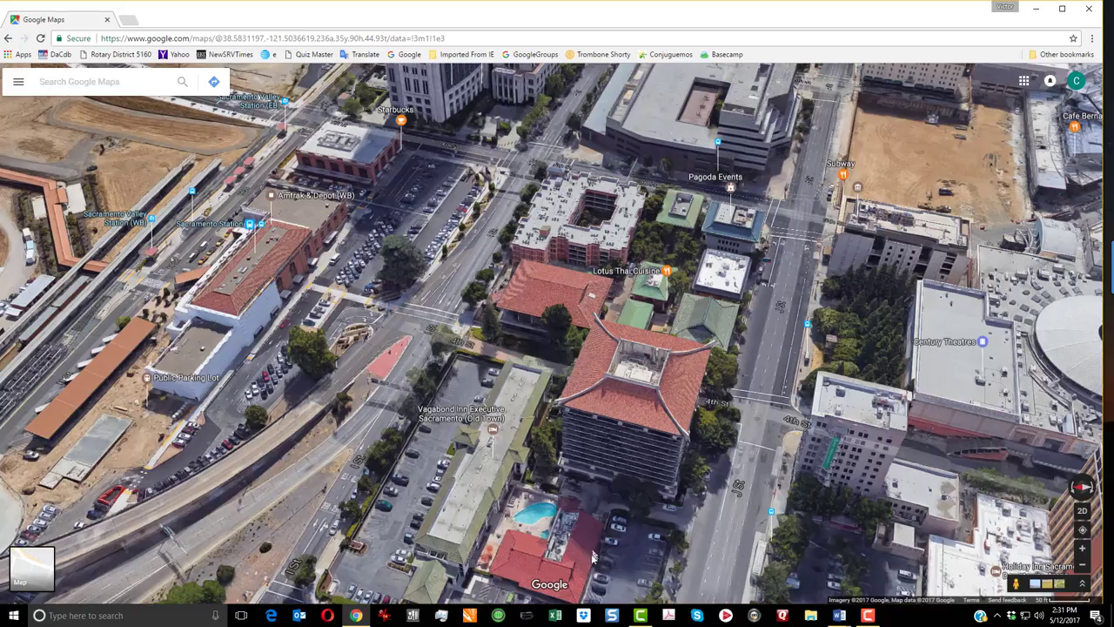
# Pan back over the railyard buildings and station, then east to the Probation Department block.
pyautogui.moveTo(521, 344); pyautogui.dragTo(462, 83)
pyautogui.moveTo(470, 200); pyautogui.dragTo(475, 52)
pyautogui.moveTo(513, 261); pyautogui.dragTo(514, 200)
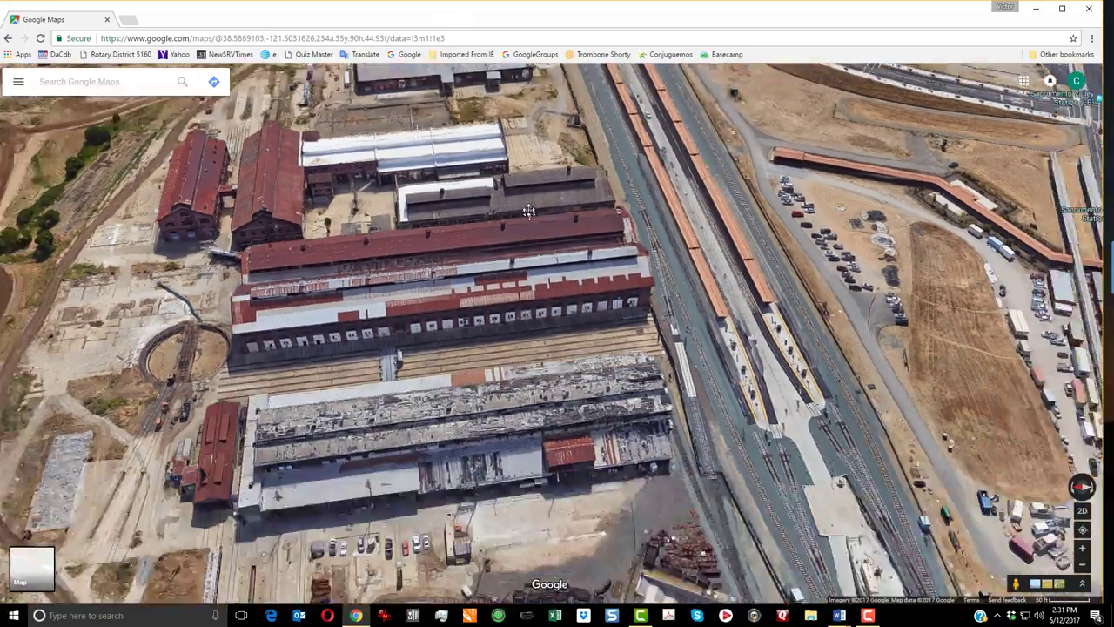
pyautogui.moveTo(522, 331); pyautogui.dragTo(523, 259)
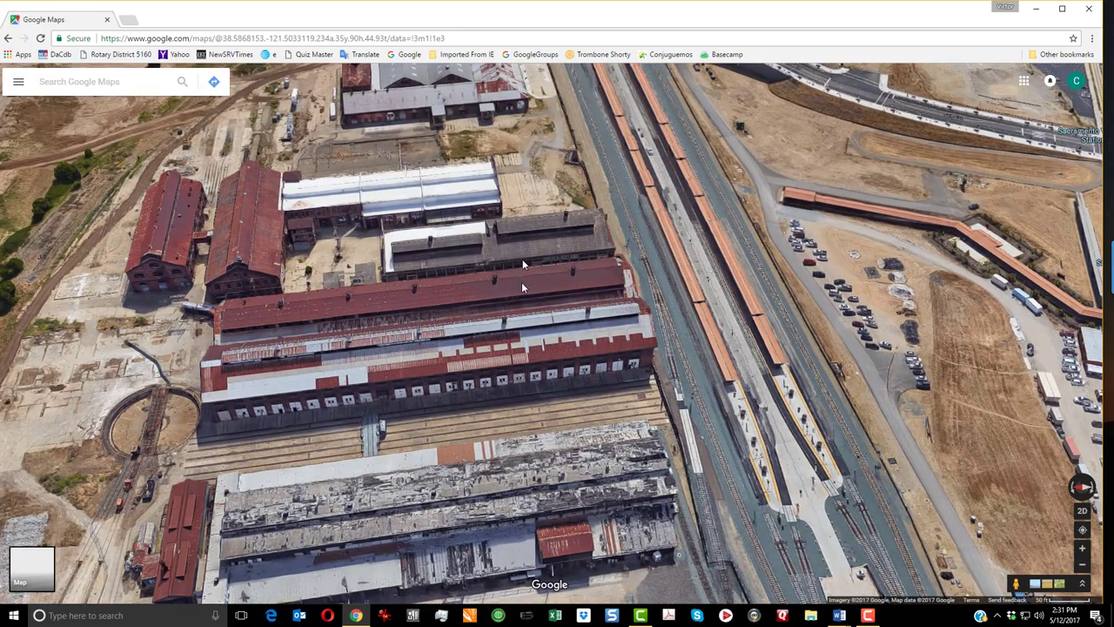
pyautogui.moveTo(634, 344); pyautogui.dragTo(446, 299)
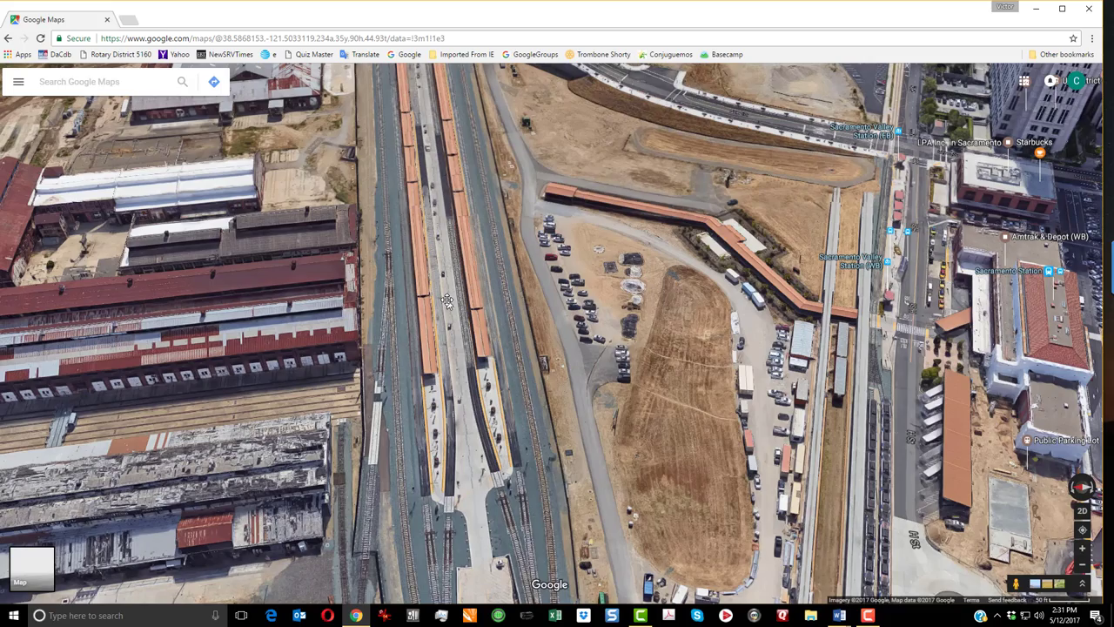
pyautogui.moveTo(364, 240); pyautogui.dragTo(220, 261)
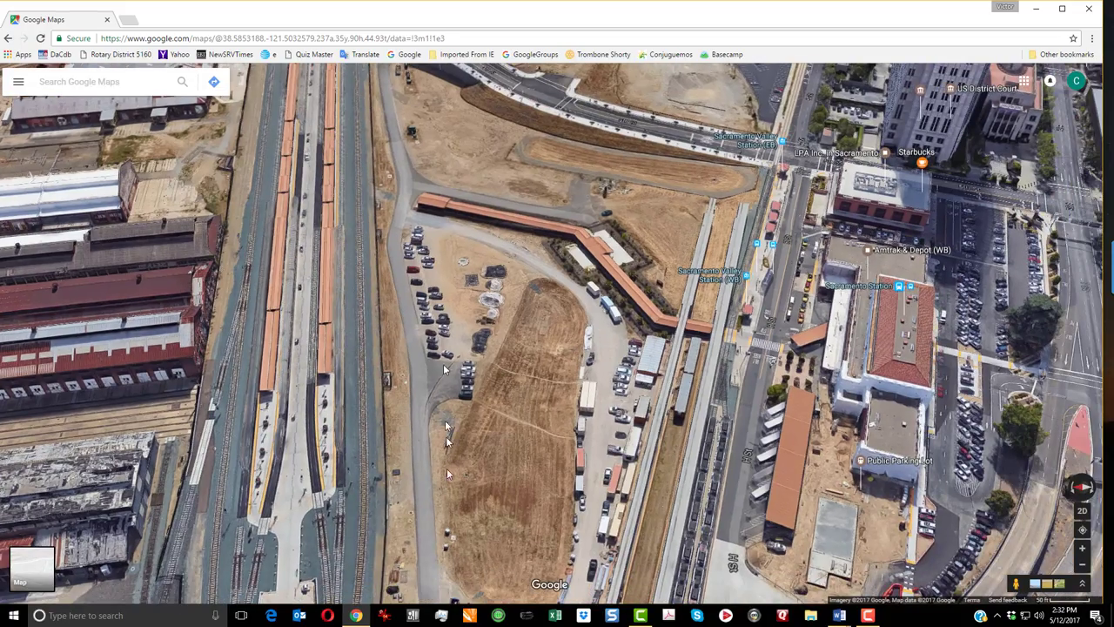
pyautogui.moveTo(445, 442); pyautogui.dragTo(502, 418)
pyautogui.moveTo(422, 199); pyautogui.dragTo(424, 624)
# Follow the tracks north past the Millworks area and Blue Diamond plant to Grant Park.
pyautogui.moveTo(426, 115); pyautogui.dragTo(500, 374)
pyautogui.moveTo(522, 131); pyautogui.dragTo(557, 374)
pyautogui.moveTo(693, 103); pyautogui.dragTo(597, 276)
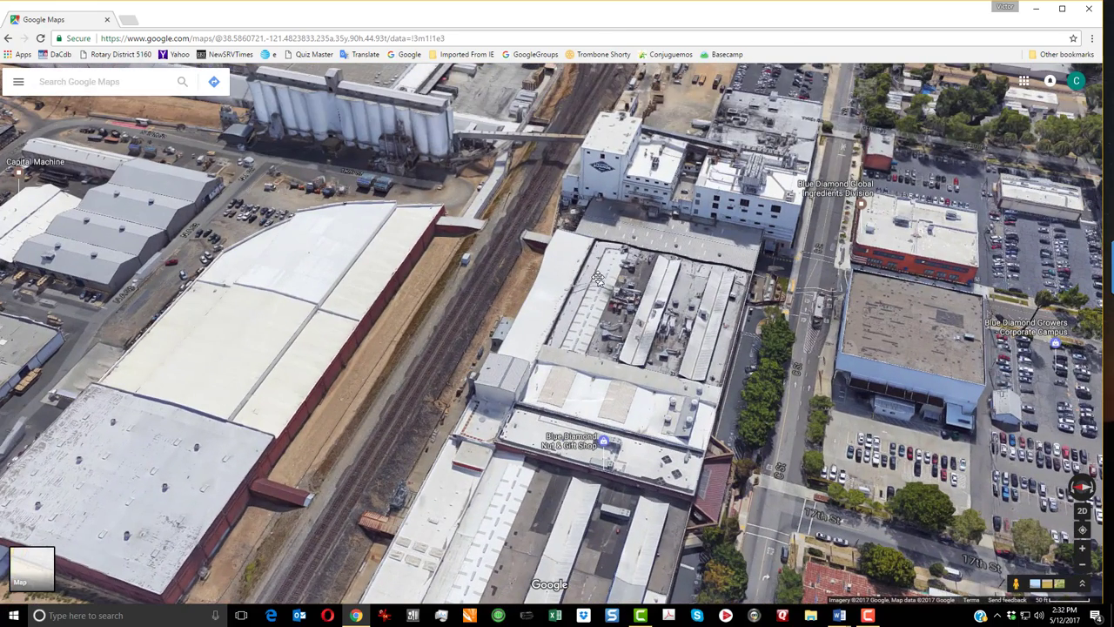
pyautogui.moveTo(643, 196); pyautogui.dragTo(605, 546)
# Continue north past the SMUD substation and junkyard to the river bridge neighbourhood.
pyautogui.moveTo(552, 398); pyautogui.dragTo(531, 557)
pyautogui.moveTo(452, 140); pyautogui.dragTo(487, 374)
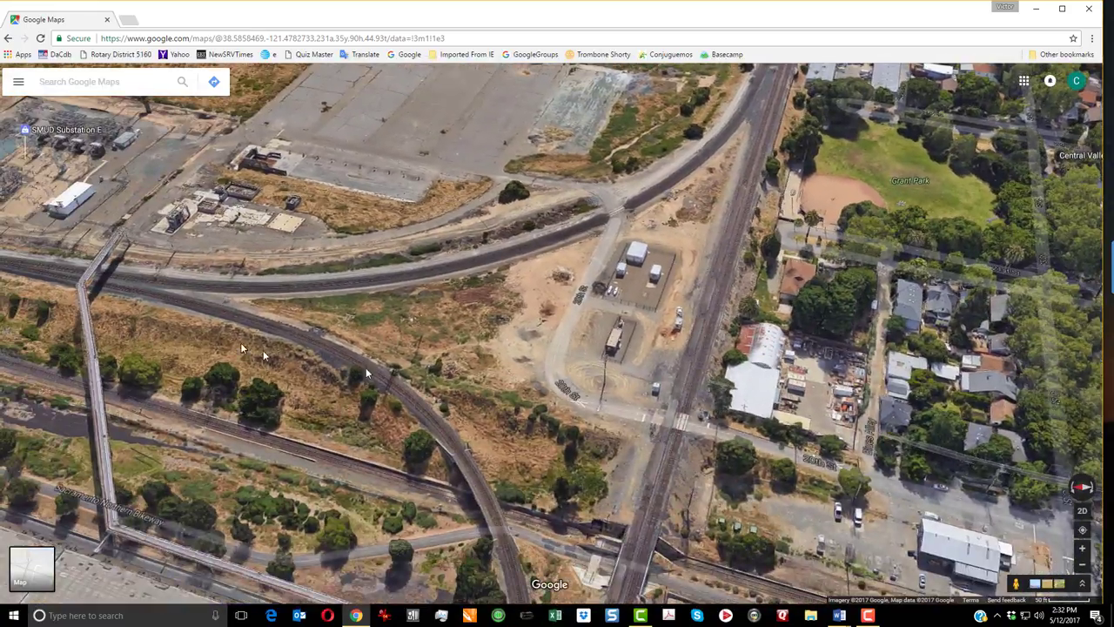
pyautogui.moveTo(263, 349); pyautogui.dragTo(528, 490)
pyautogui.moveTo(184, 270); pyautogui.dragTo(958, 487)
pyautogui.moveTo(435, 304); pyautogui.dragTo(496, 331)
pyautogui.moveTo(261, 261); pyautogui.dragTo(731, 304)
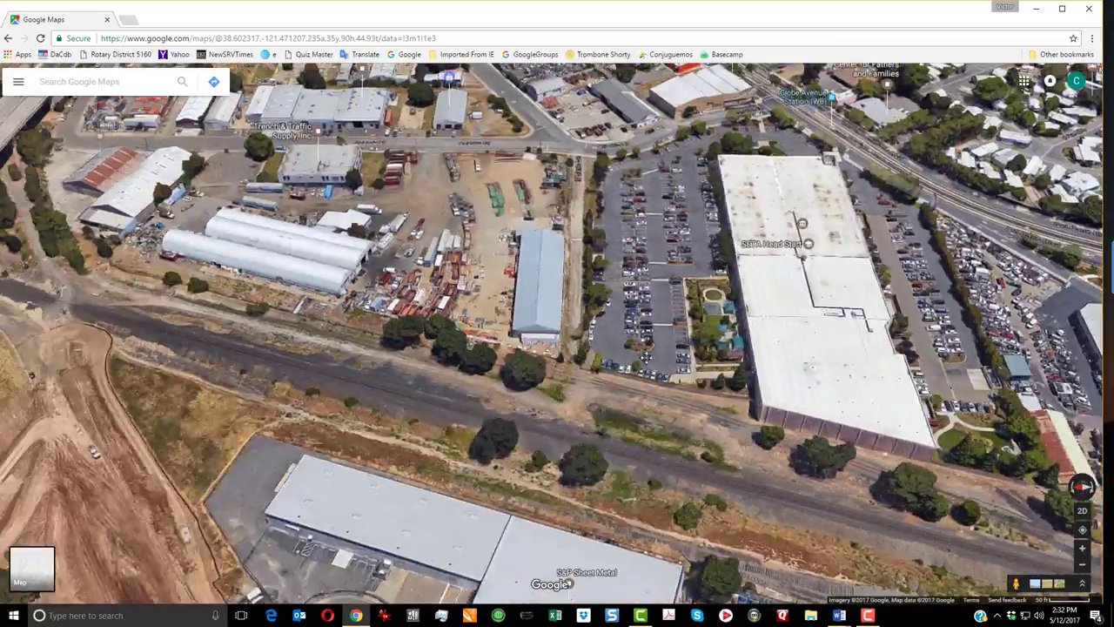
pyautogui.moveTo(348, 261); pyautogui.dragTo(785, 414)
pyautogui.moveTo(174, 339); pyautogui.dragTo(392, 332)
# Zoom out to a wide city view, then back in centred on Sutter's Landing.
pyautogui.scroll(-10, 392, 331)
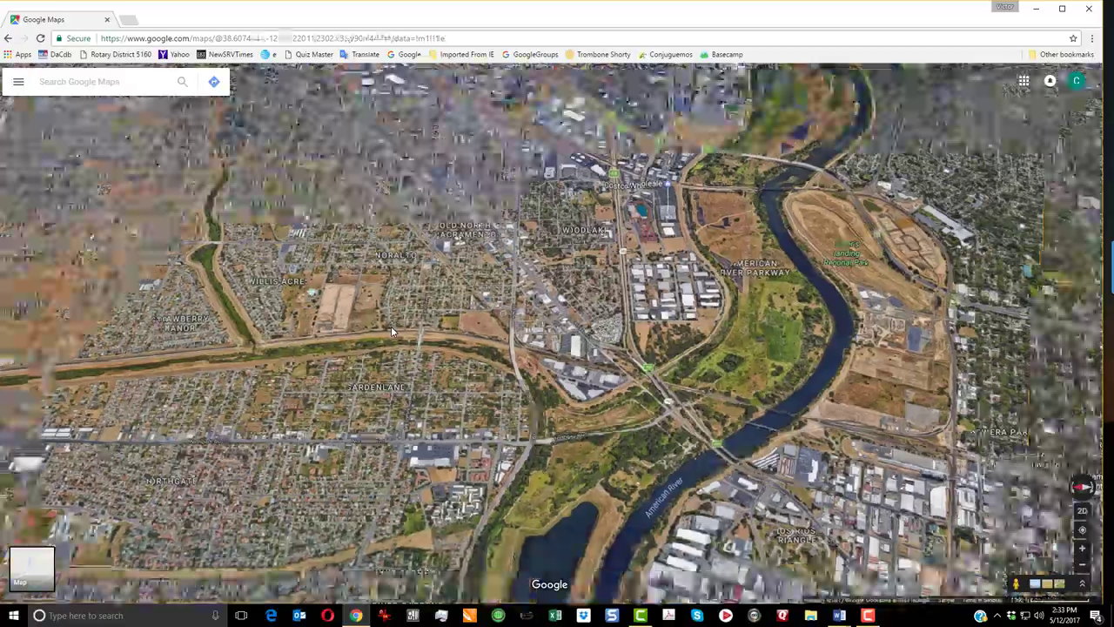
pyautogui.scroll(-5, 392, 332)
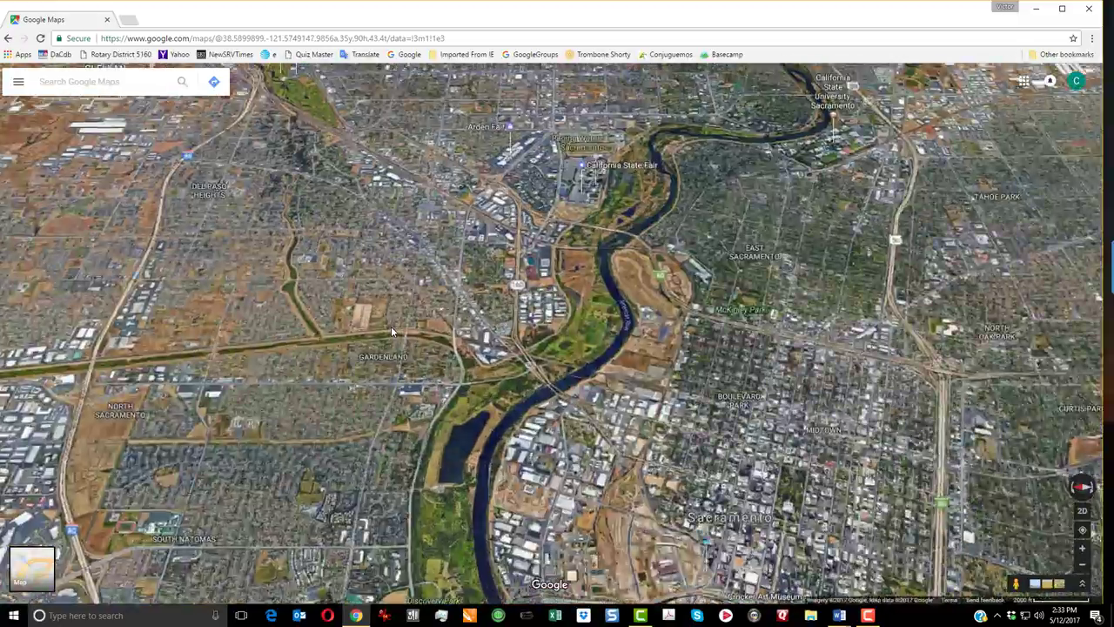
pyautogui.scroll(5, 391, 326)
pyautogui.moveTo(390, 326); pyautogui.dragTo(288, 428)
# Follow the railroad to McKinley Village and frame Ciavarella Field beside the river.
pyautogui.scroll(5, 540, 437)
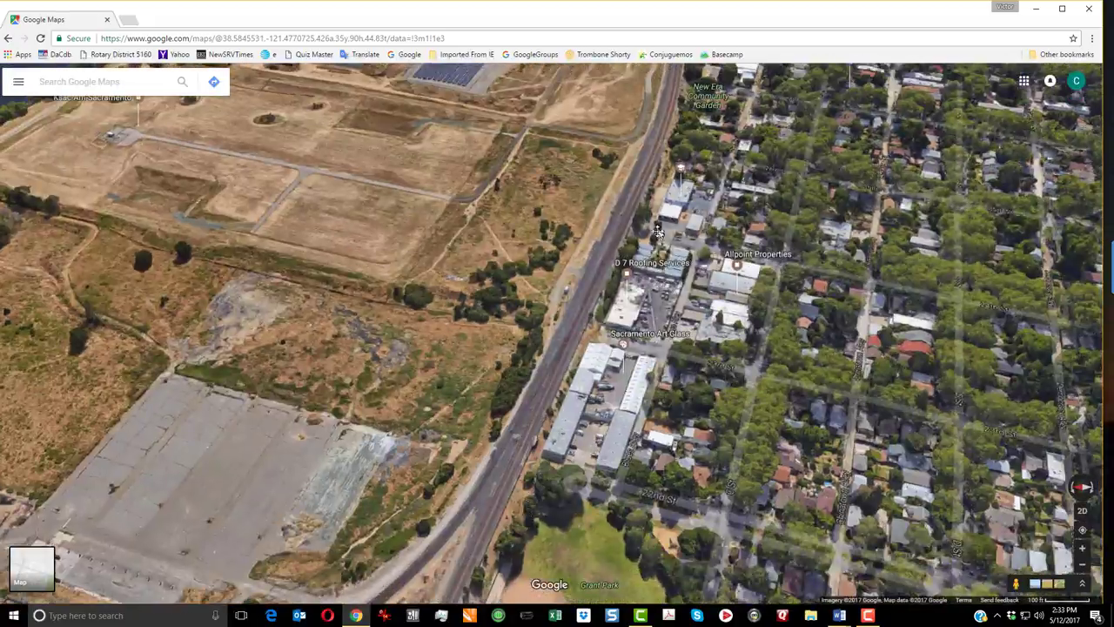
pyautogui.moveTo(658, 231); pyautogui.dragTo(627, 542)
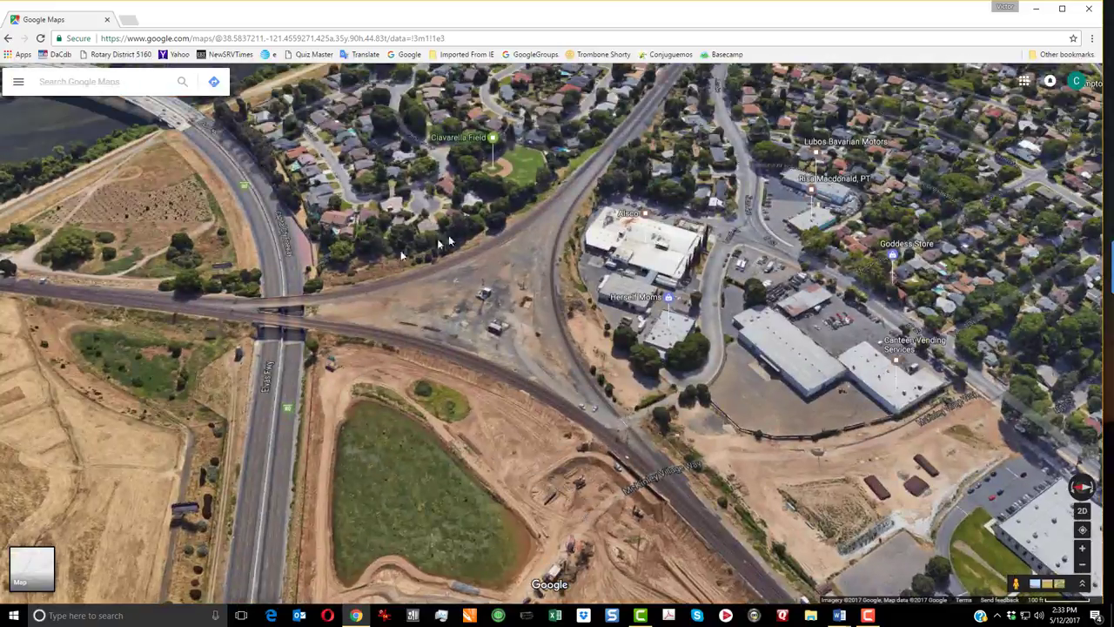
pyautogui.moveTo(448, 235); pyautogui.dragTo(416, 501)
pyautogui.scroll(-3, 670, 402)
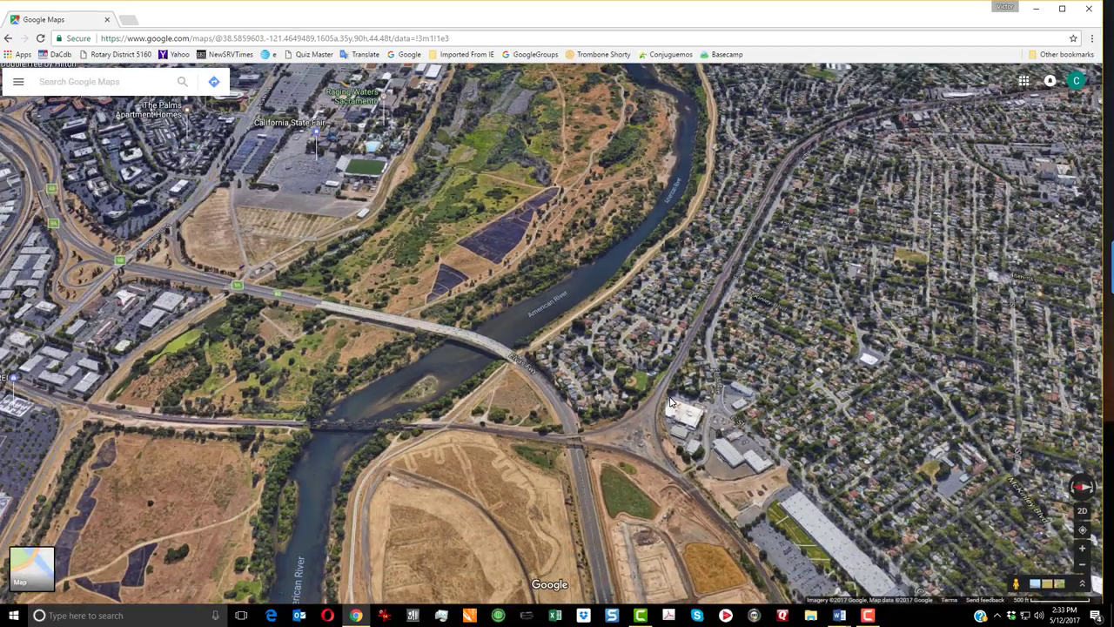
pyautogui.scroll(5, 624, 367)
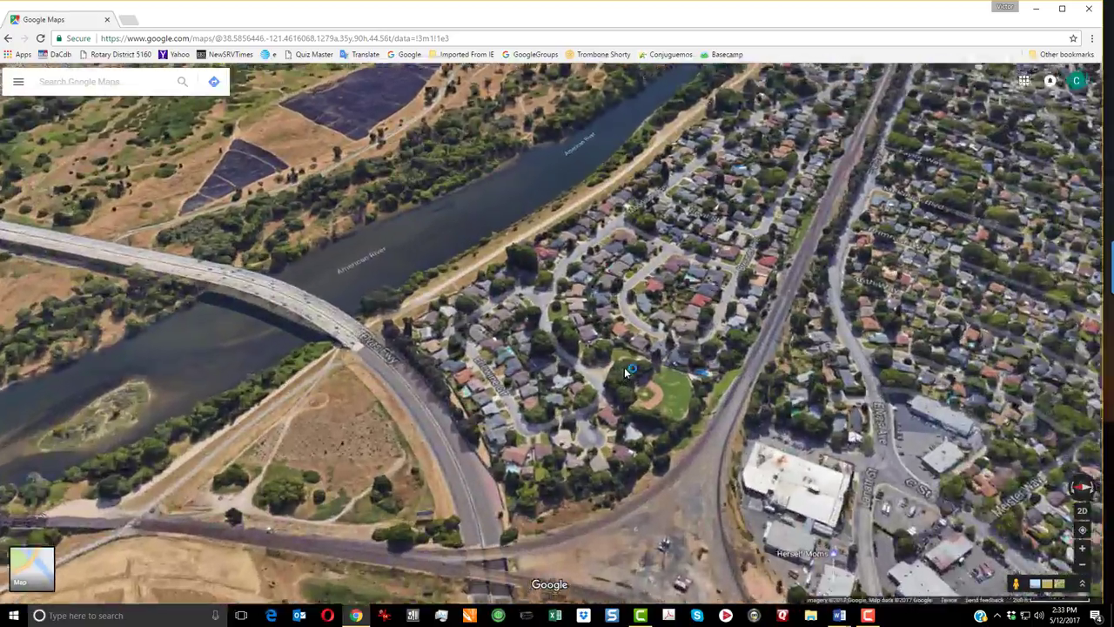
# Pan north across the river rail bridge past Tribute Rd and Horseshoe Barn toward Auburn Blvd.
pyautogui.press('Left')
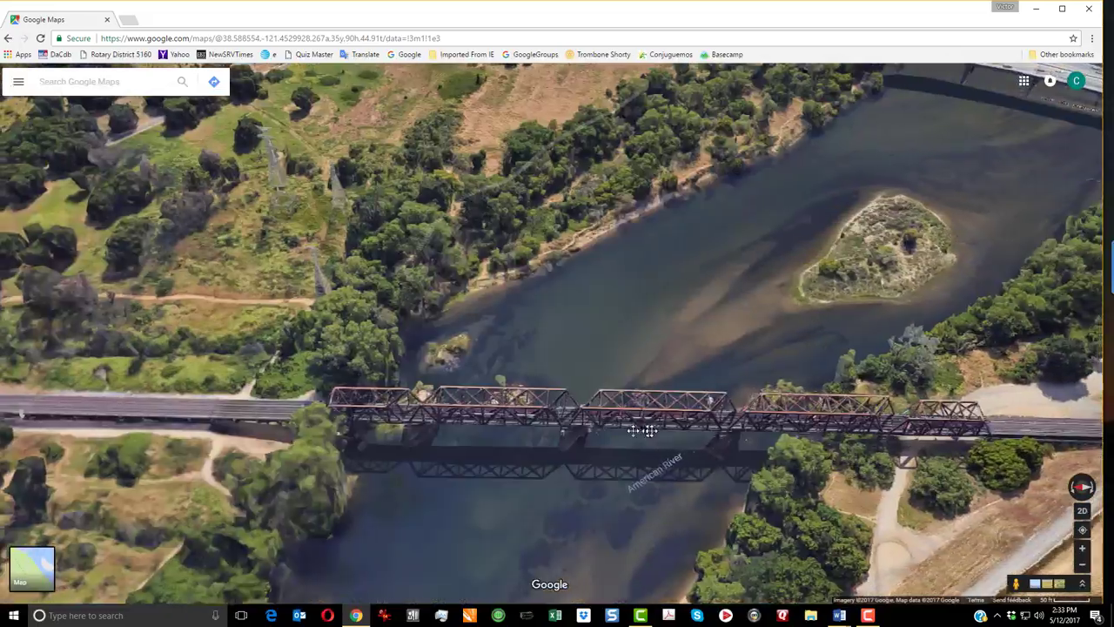
pyautogui.press('Left')
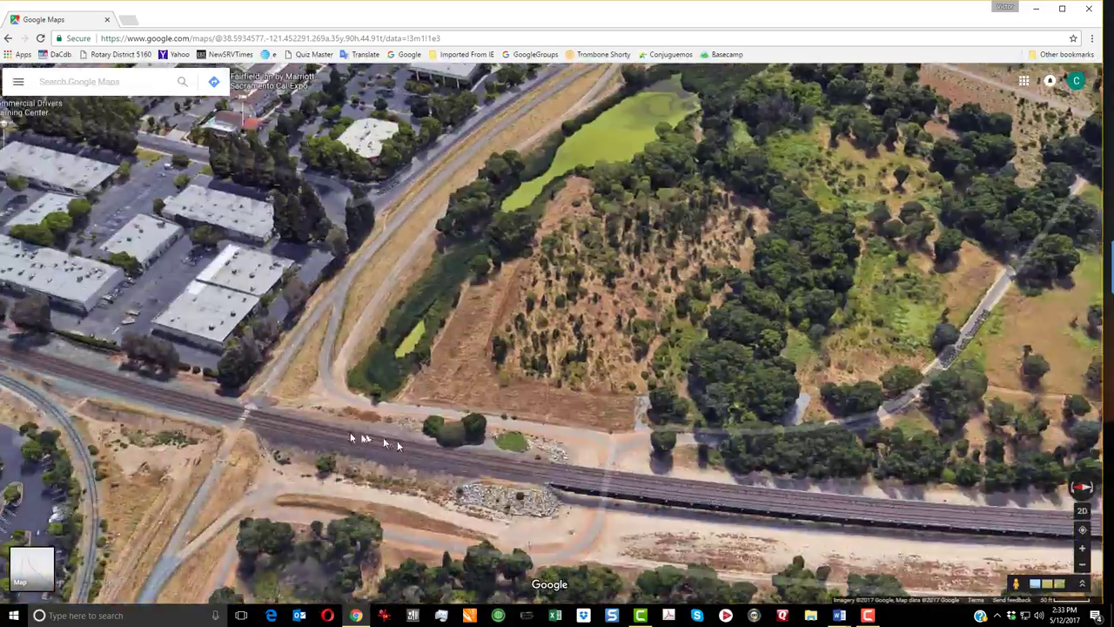
pyautogui.press('Left')
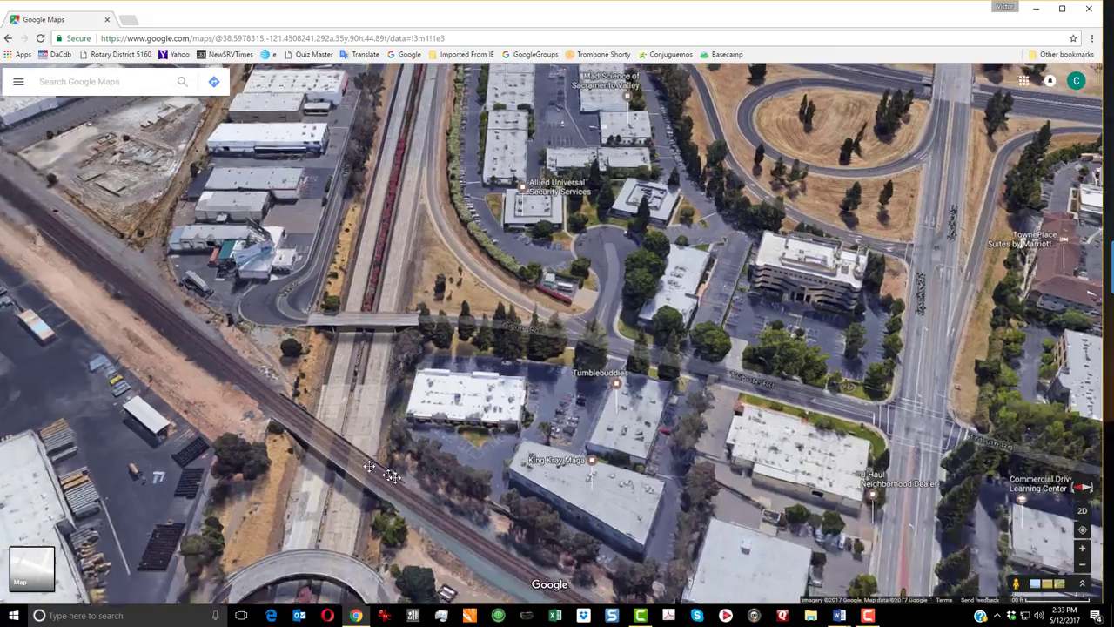
pyautogui.press('Up')
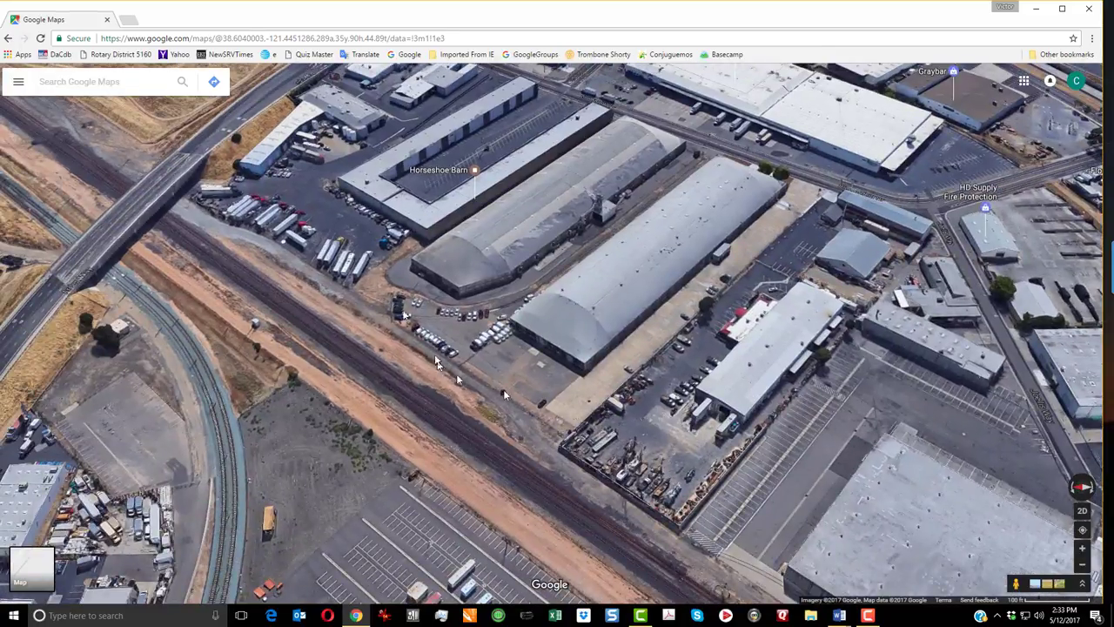
pyautogui.press('Left')
pyautogui.press('Up')
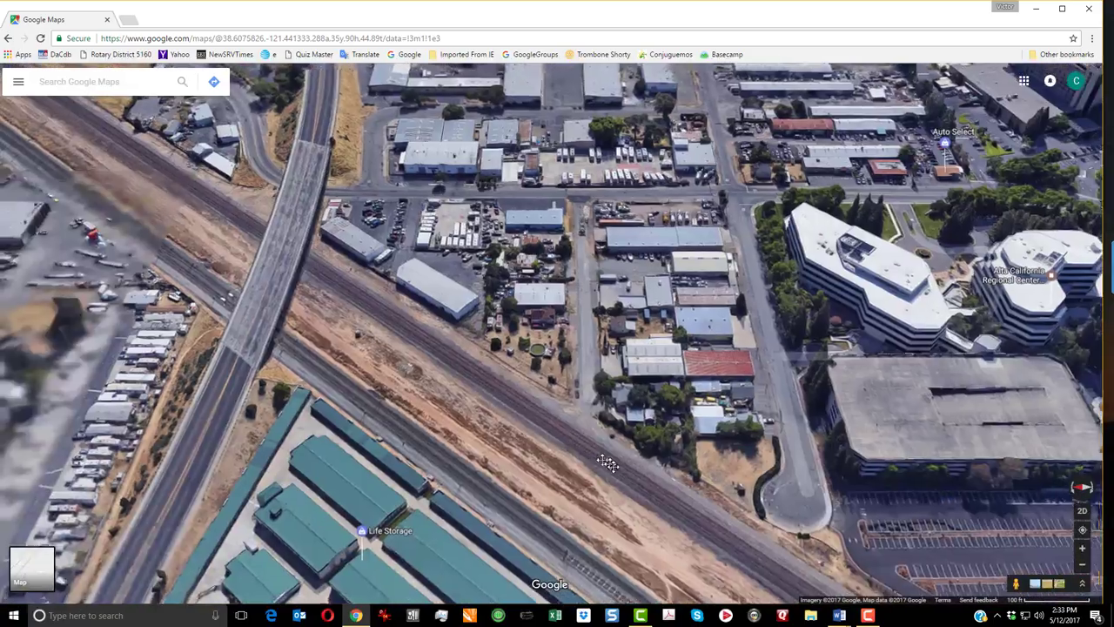
pyautogui.press('Left')
pyautogui.press('Up')
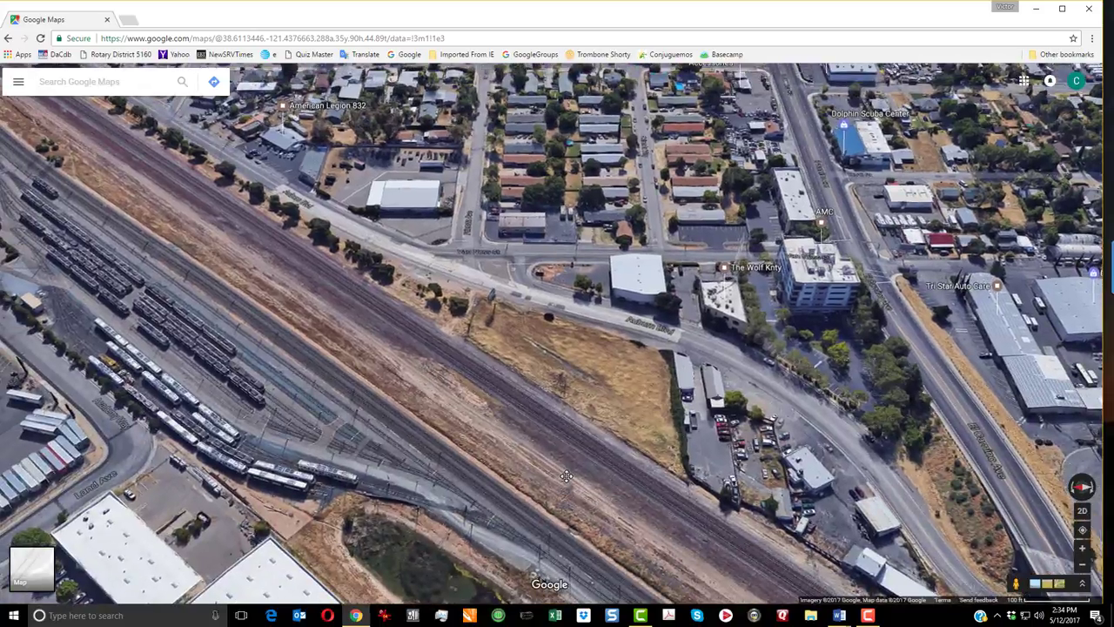
# Continue past Auburn Blvd to M & M Mobile Home Park and rotate the view to face the opposite way.
pyautogui.press('Left')
pyautogui.press('Up')
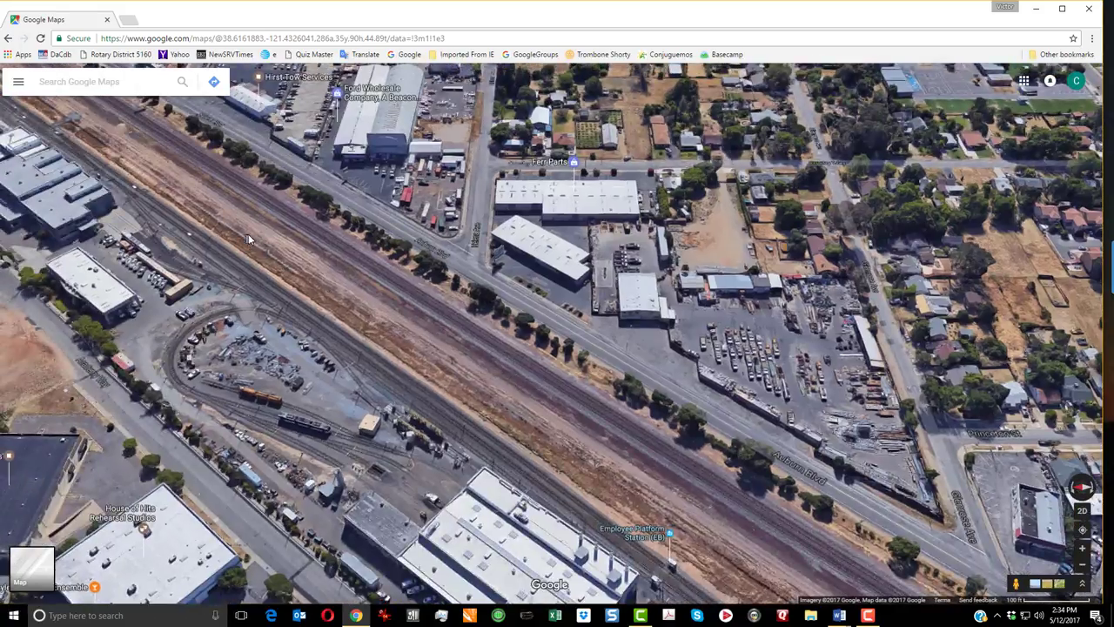
pyautogui.press('Left')
pyautogui.press('Up')
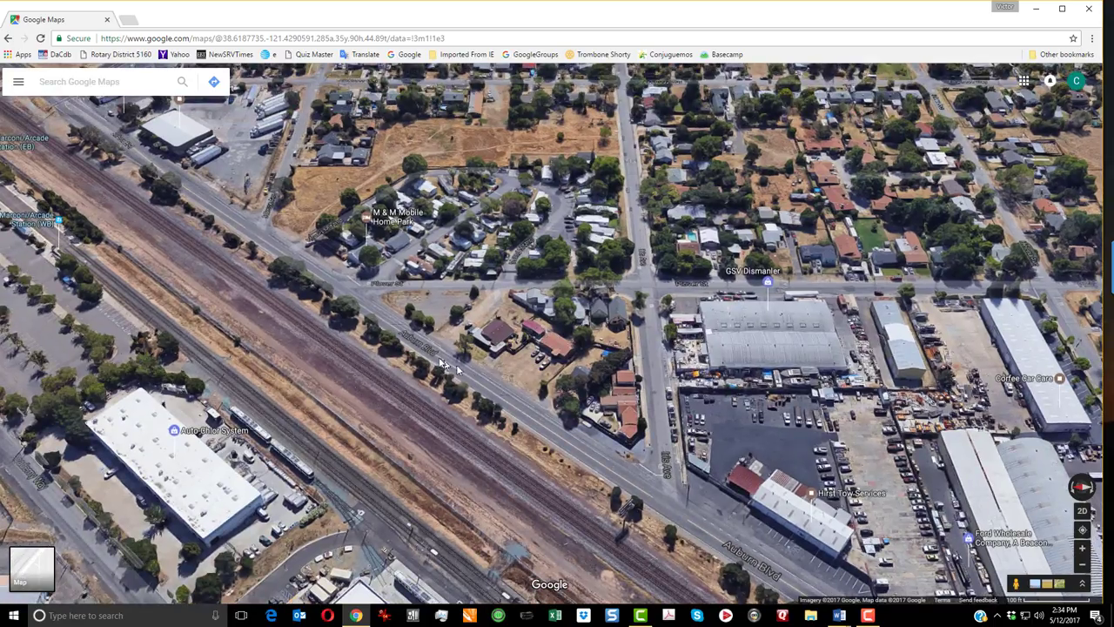
pyautogui.press('Left')
pyautogui.press('Up')
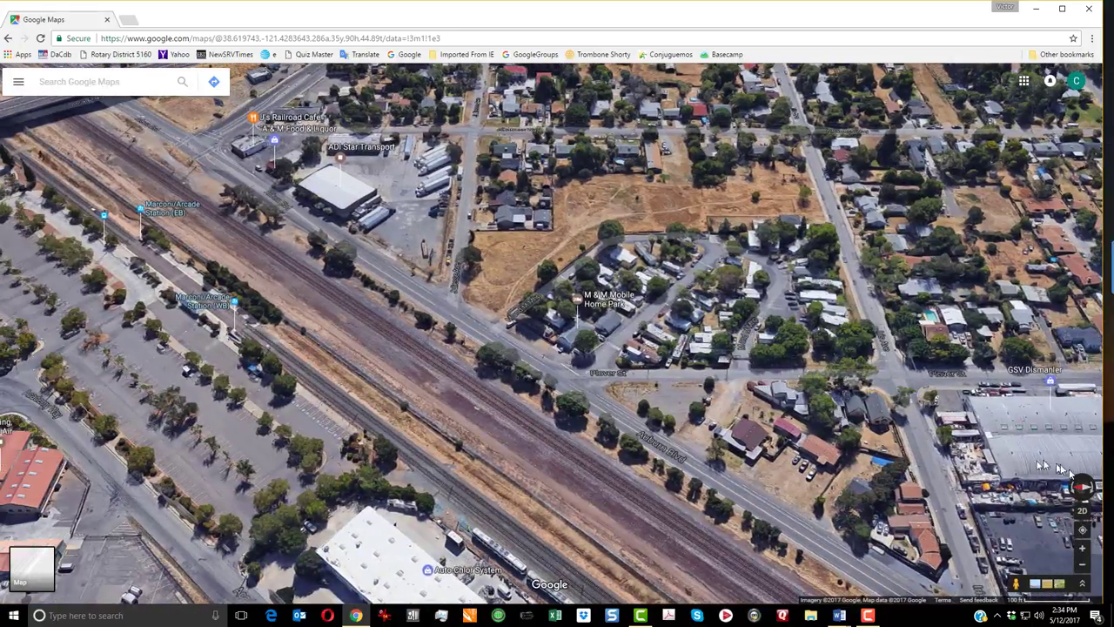
pyautogui.click(1072, 488)
pyautogui.click(1072, 488)
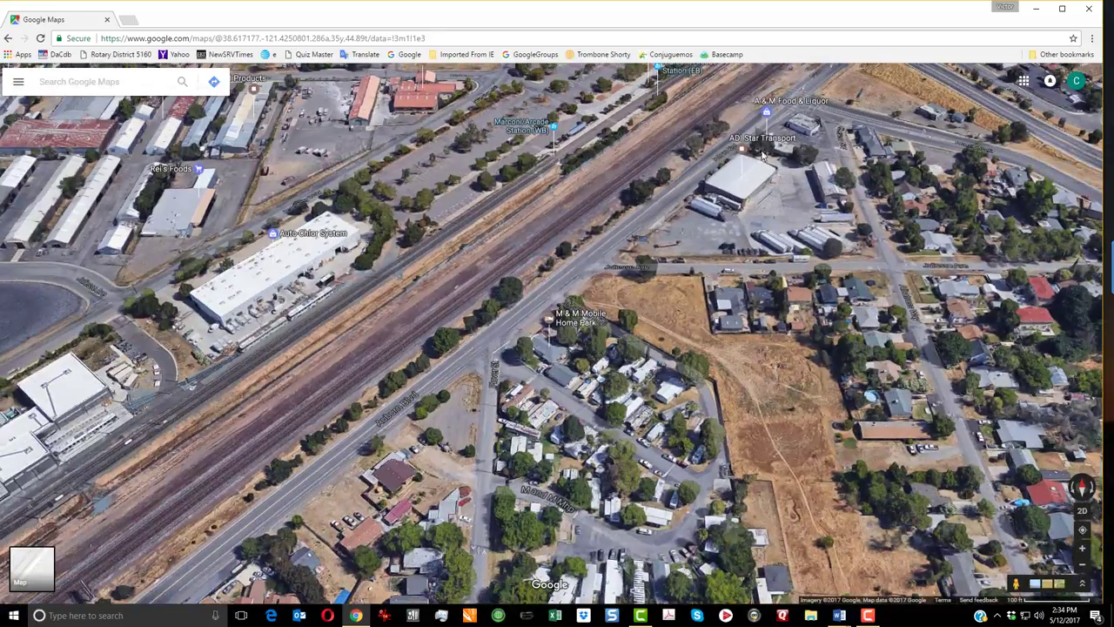
# Follow the tracks past ADI Star Transport, the golf course and Pape warehouses to the lumber yard.
pyautogui.press('Up')
pyautogui.press('Right')
pyautogui.press('Right')
pyautogui.press('Right')
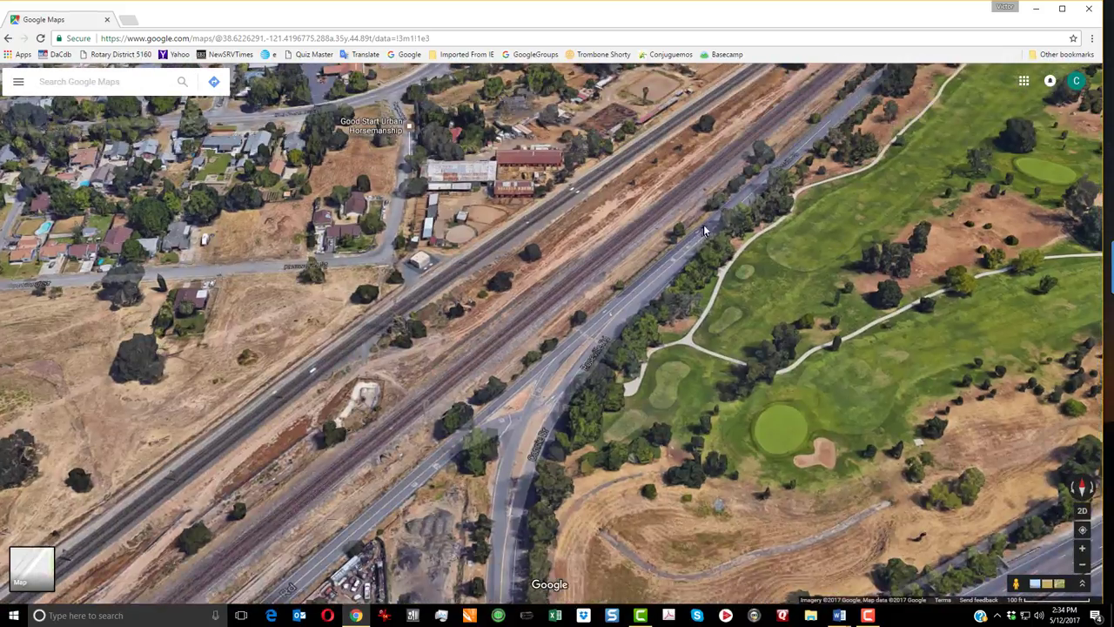
pyautogui.moveTo(763, 184); pyautogui.dragTo(599, 304)
pyautogui.moveTo(707, 235); pyautogui.dragTo(344, 348)
pyautogui.moveTo(786, 173); pyautogui.dragTo(498, 413)
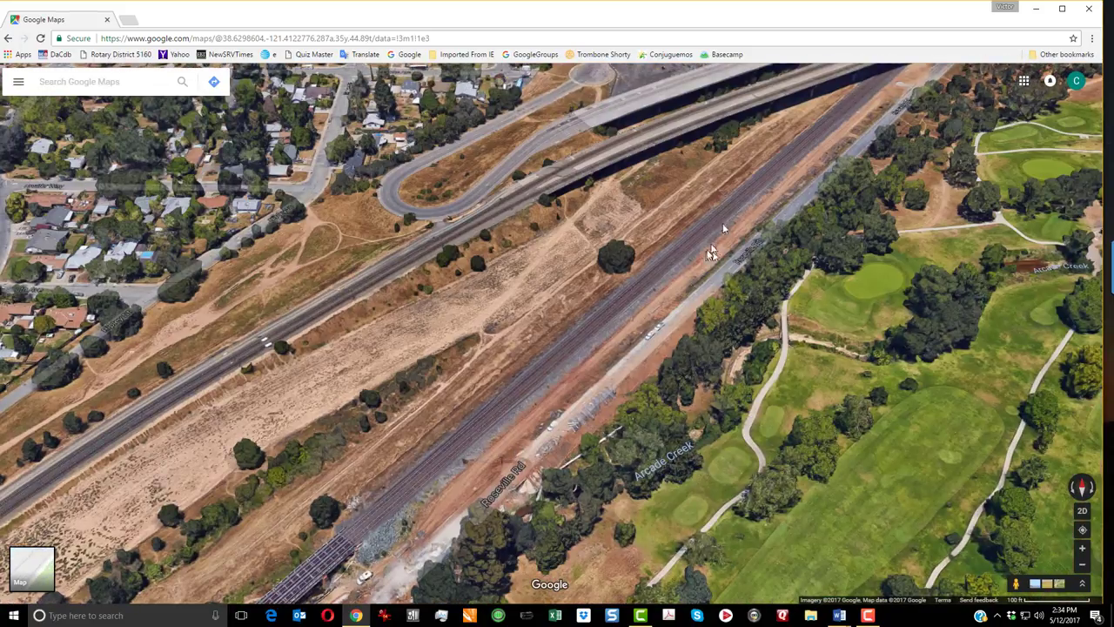
pyautogui.moveTo(734, 209); pyautogui.dragTo(442, 452)
pyautogui.moveTo(739, 175); pyautogui.dragTo(626, 335)
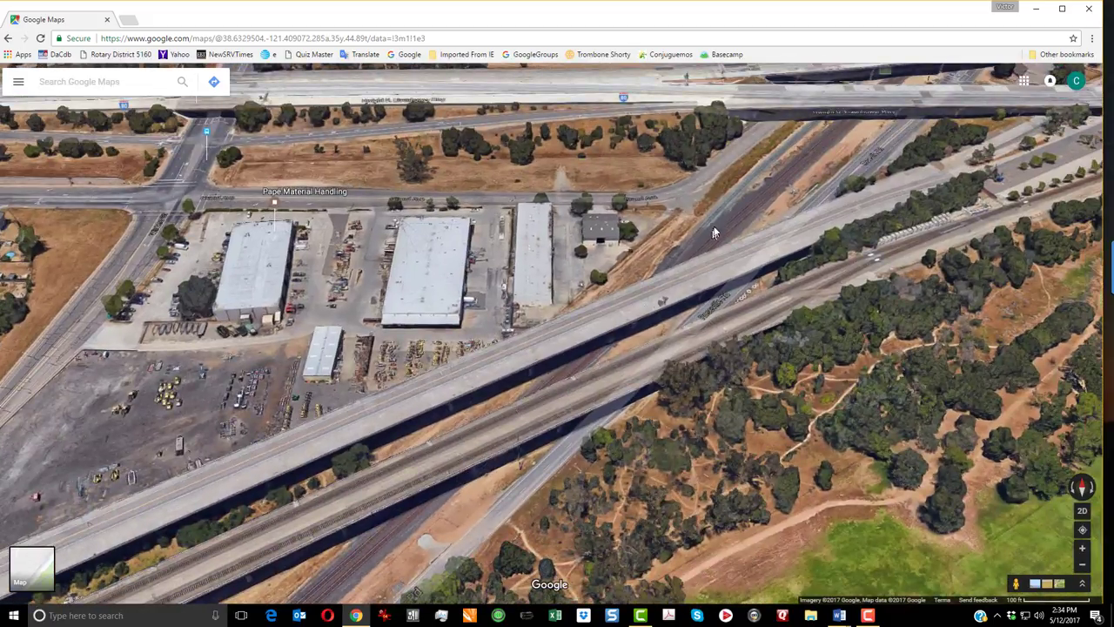
pyautogui.moveTo(714, 223); pyautogui.dragTo(513, 267)
pyautogui.moveTo(664, 286); pyautogui.dragTo(470, 448)
pyautogui.moveTo(624, 343); pyautogui.dragTo(628, 444)
# Zoom out to McClellan Airfield, then back in on the log yard and its train.
pyautogui.scroll(-10, 627, 444)
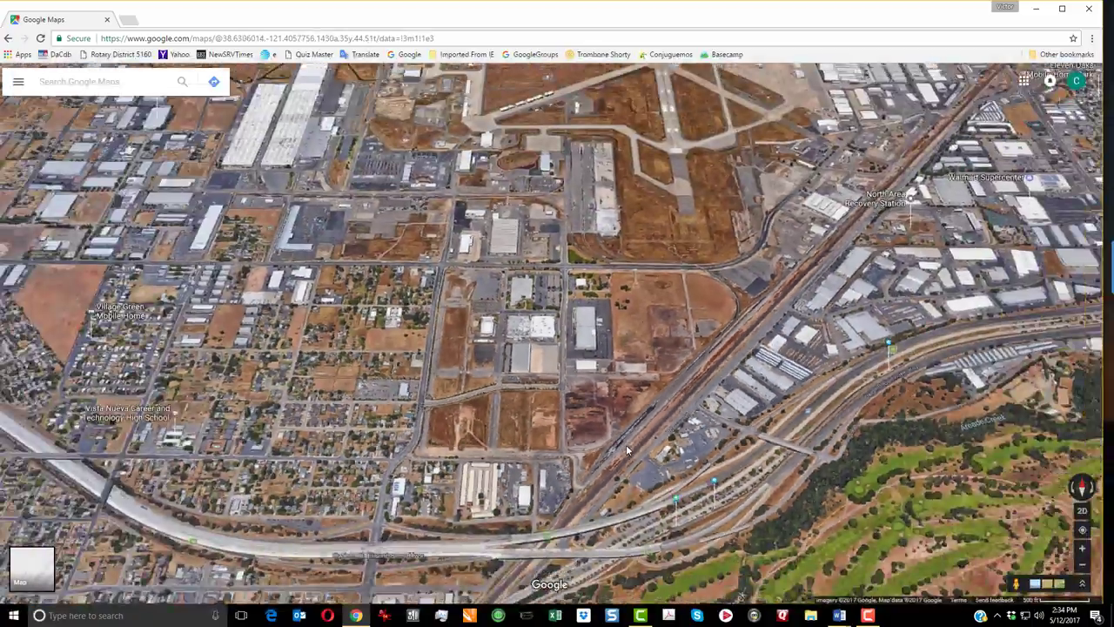
pyautogui.scroll(-5, 627, 444)
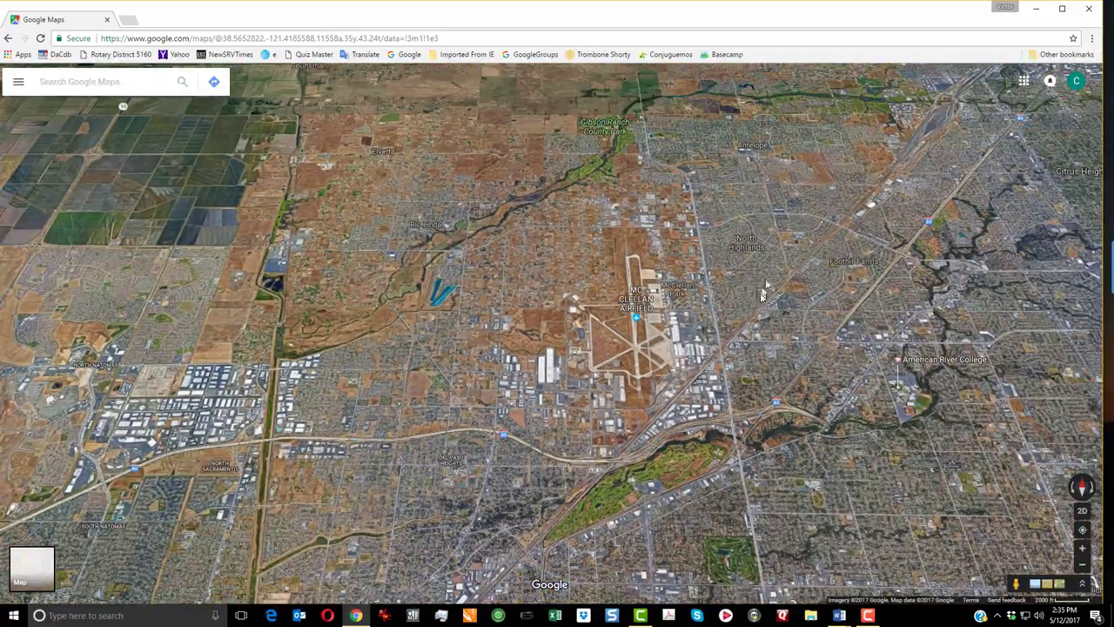
pyautogui.scroll(5, 569, 443)
pyautogui.scroll(5, 570, 443)
pyautogui.scroll(3, 564, 371)
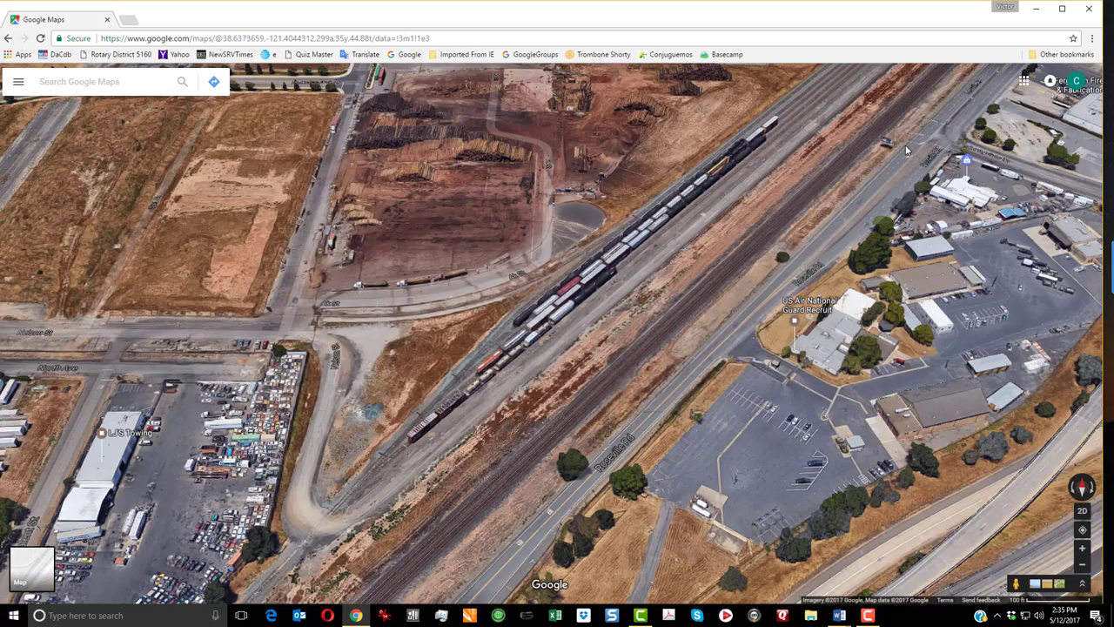
pyautogui.moveTo(910, 149); pyautogui.dragTo(558, 355)
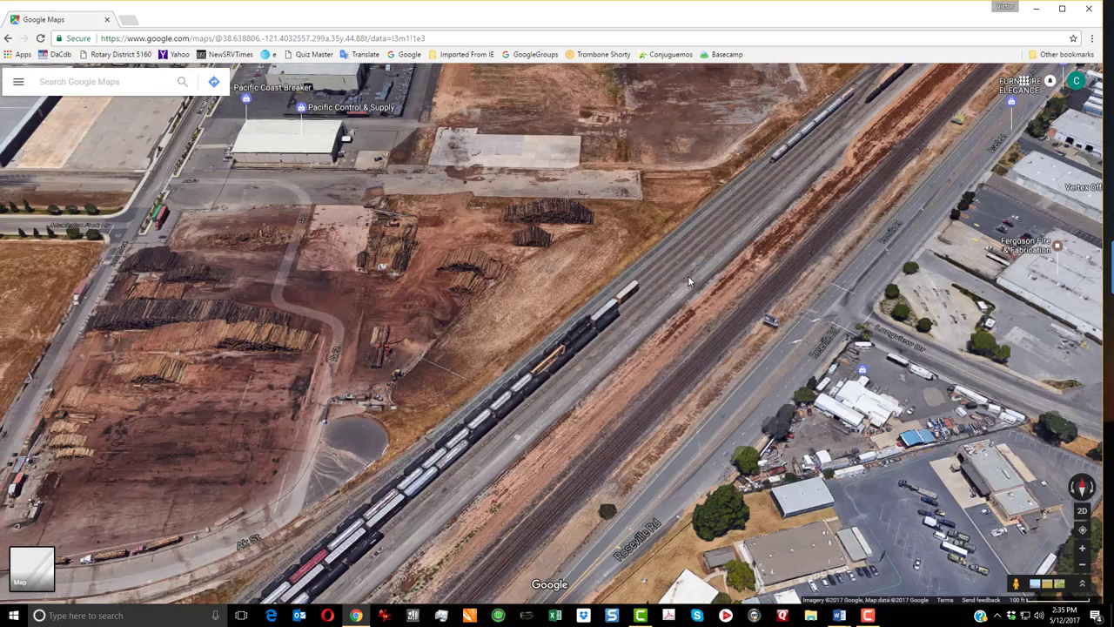
# Pan over the fields, circular track loop and dark parking lot to the white trackside building.
pyautogui.moveTo(688, 275); pyautogui.dragTo(609, 383)
pyautogui.moveTo(688, 279); pyautogui.dragTo(584, 414)
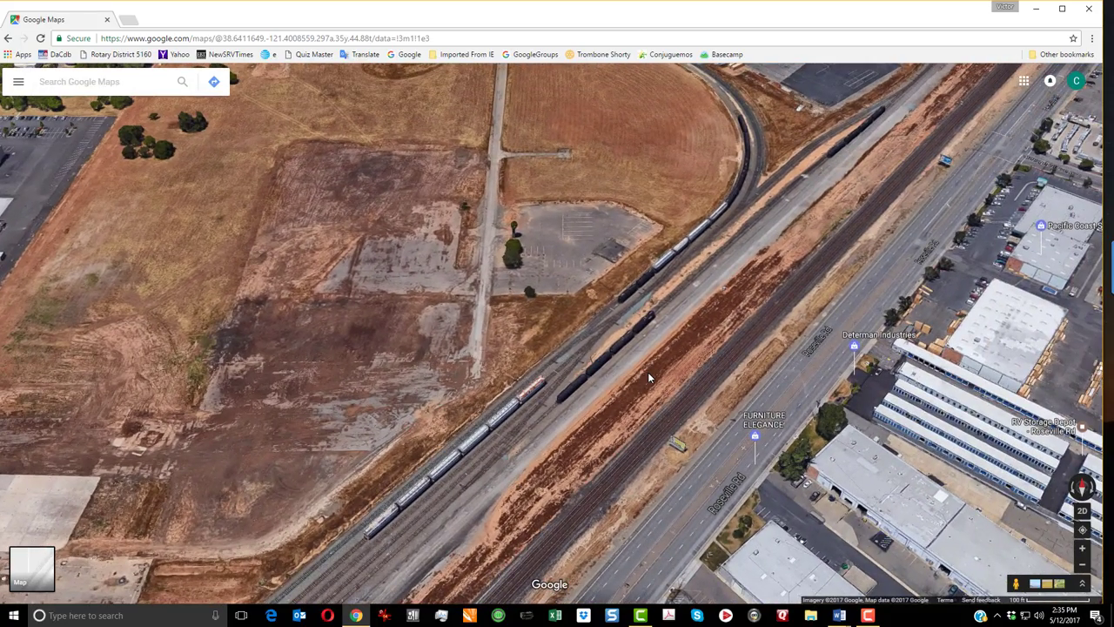
pyautogui.moveTo(715, 279); pyautogui.dragTo(522, 409)
pyautogui.moveTo(738, 254); pyautogui.dragTo(391, 553)
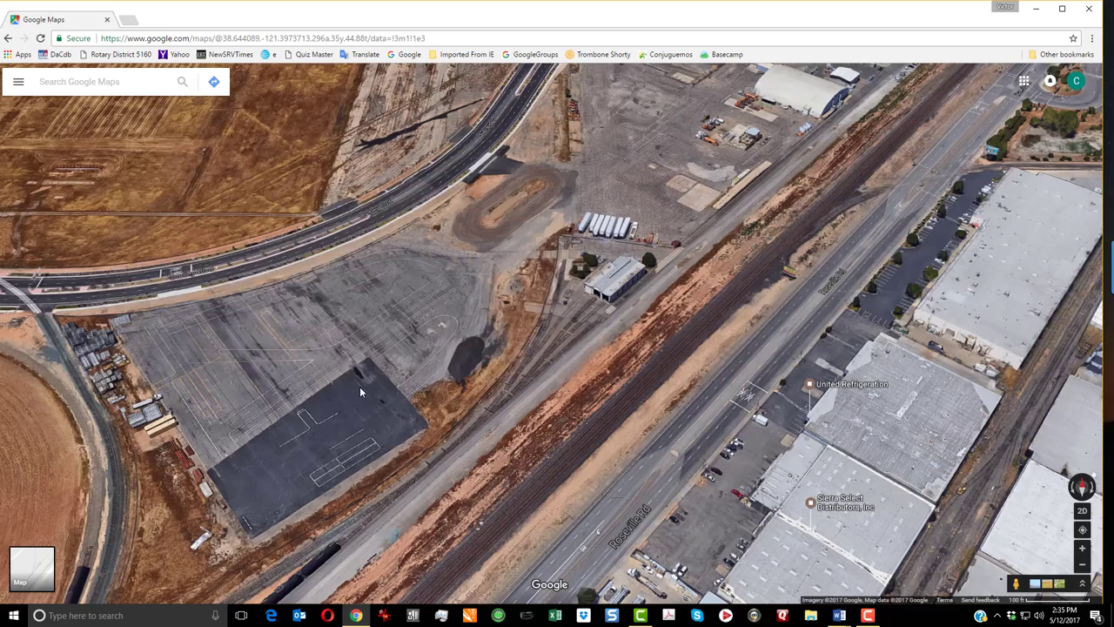
pyautogui.moveTo(360, 391); pyautogui.dragTo(868, 108)
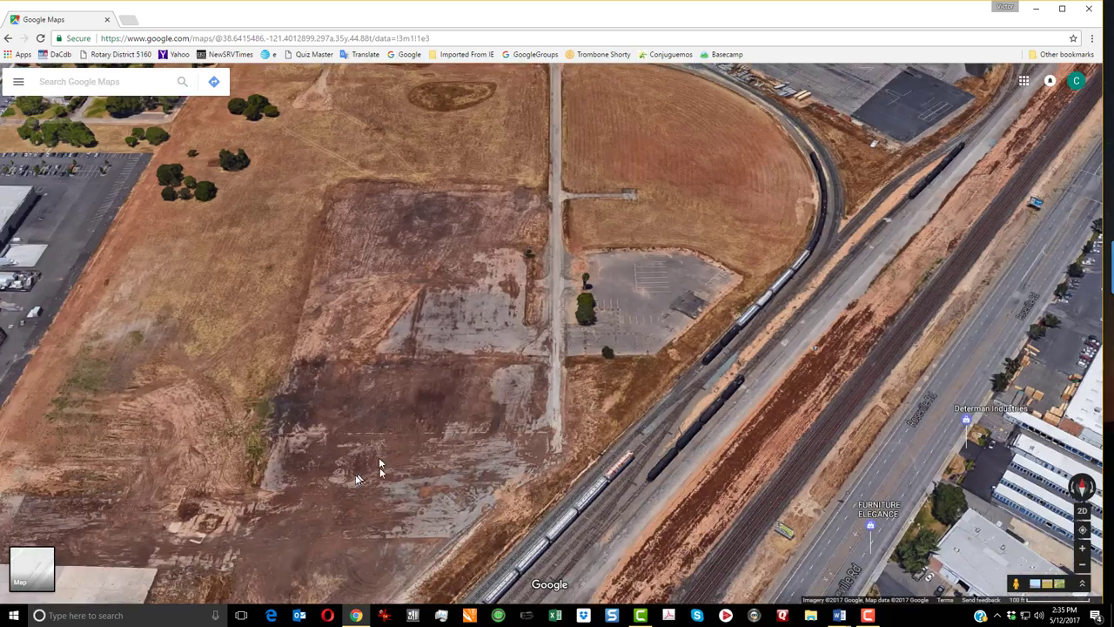
pyautogui.moveTo(958, 113); pyautogui.dragTo(515, 301)
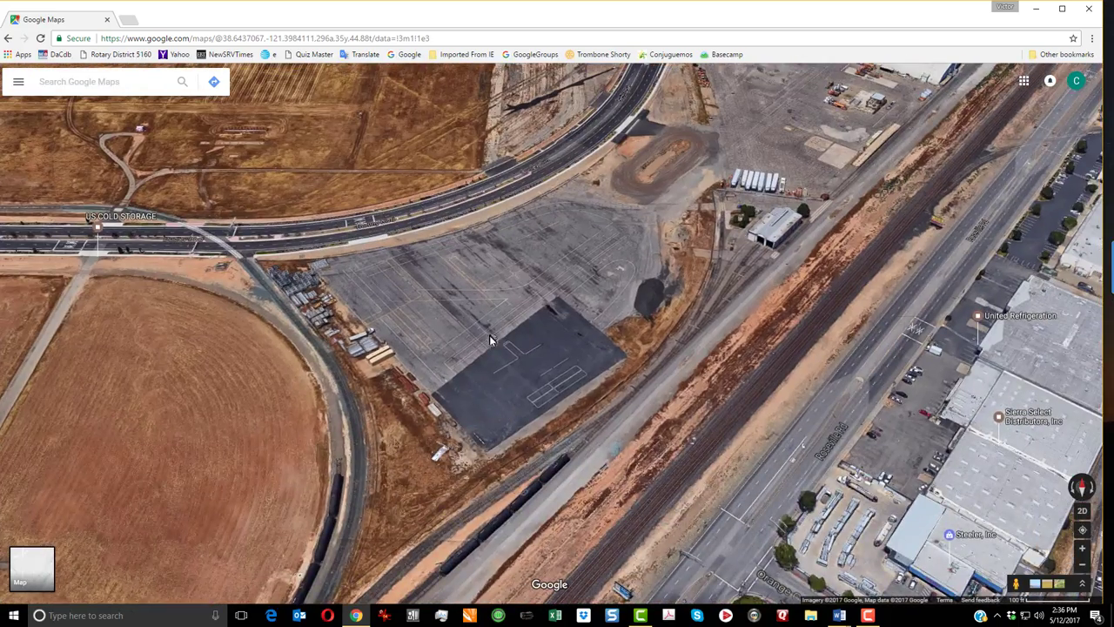
pyautogui.moveTo(734, 243); pyautogui.dragTo(602, 353)
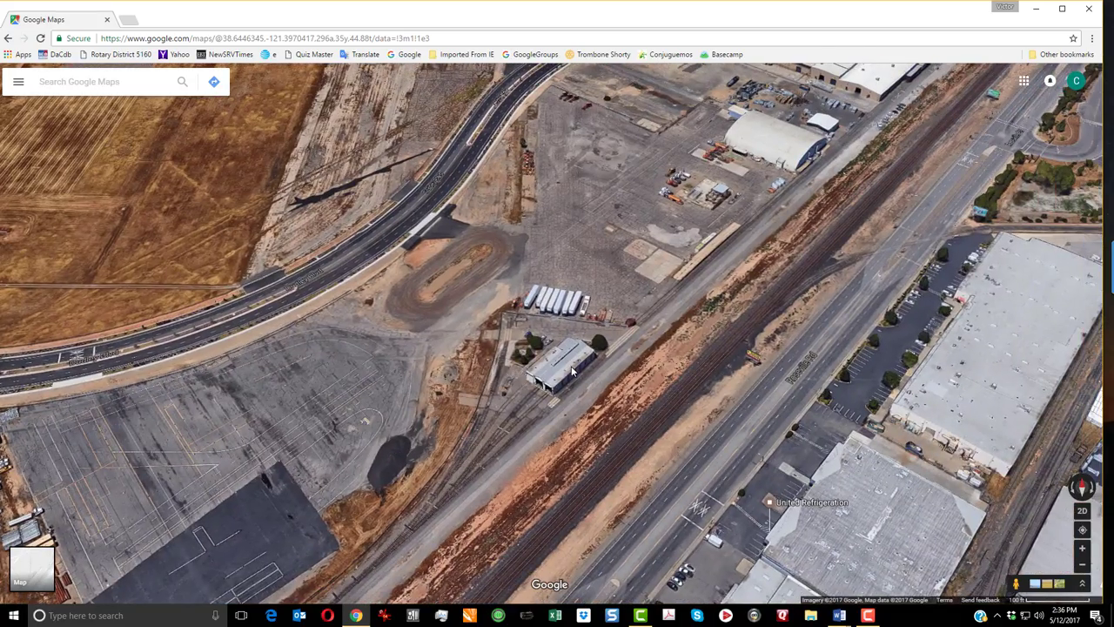
# Bring the Roofing Supply Group buildings and North Area Recovery Station into view.
pyautogui.moveTo(734, 221); pyautogui.dragTo(556, 343)
pyautogui.moveTo(865, 148); pyautogui.dragTo(586, 378)
pyautogui.moveTo(657, 306); pyautogui.dragTo(547, 328)
pyautogui.moveTo(333, 493); pyautogui.dragTo(287, 487)
# Continue along the tracks to the rail yard, American Sheet Metal and Public Storage.
pyautogui.moveTo(522, 287); pyautogui.dragTo(278, 487)
pyautogui.moveTo(487, 314); pyautogui.dragTo(261, 504)
pyautogui.moveTo(452, 331); pyautogui.dragTo(210, 519)
pyautogui.moveTo(609, 331); pyautogui.dragTo(522, 365)
pyautogui.moveTo(783, 331); pyautogui.dragTo(392, 418)
pyautogui.moveTo(609, 261); pyautogui.dragTo(729, 217)
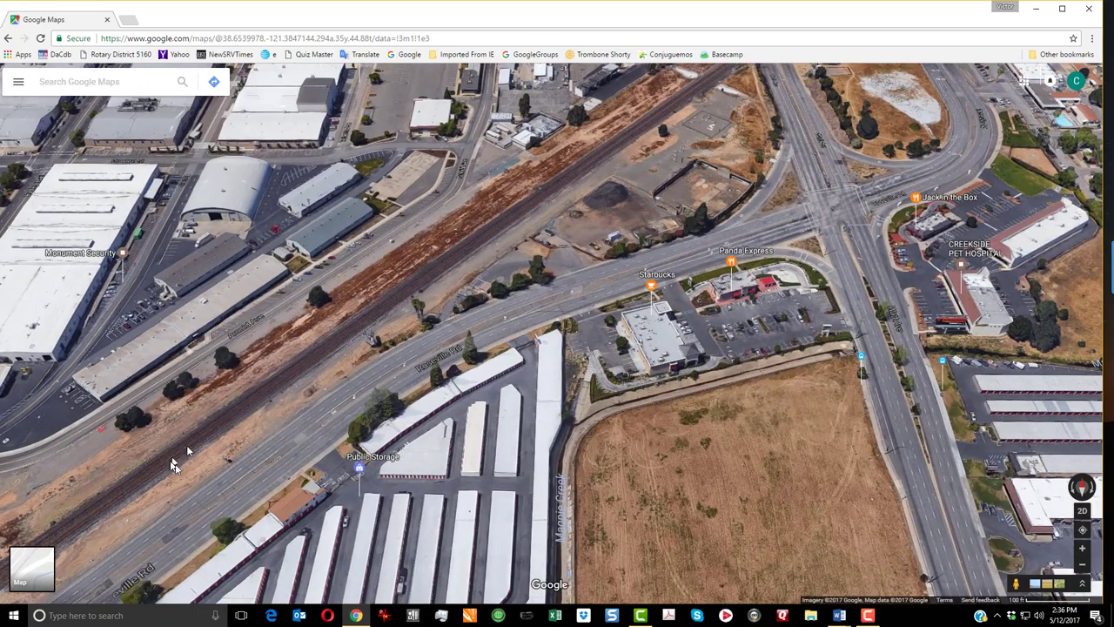
# Centre Public Storage and the Starbucks–Panda Express intersection, then zoom in on the storage lot.
pyautogui.moveTo(204, 469); pyautogui.dragTo(376, 370)
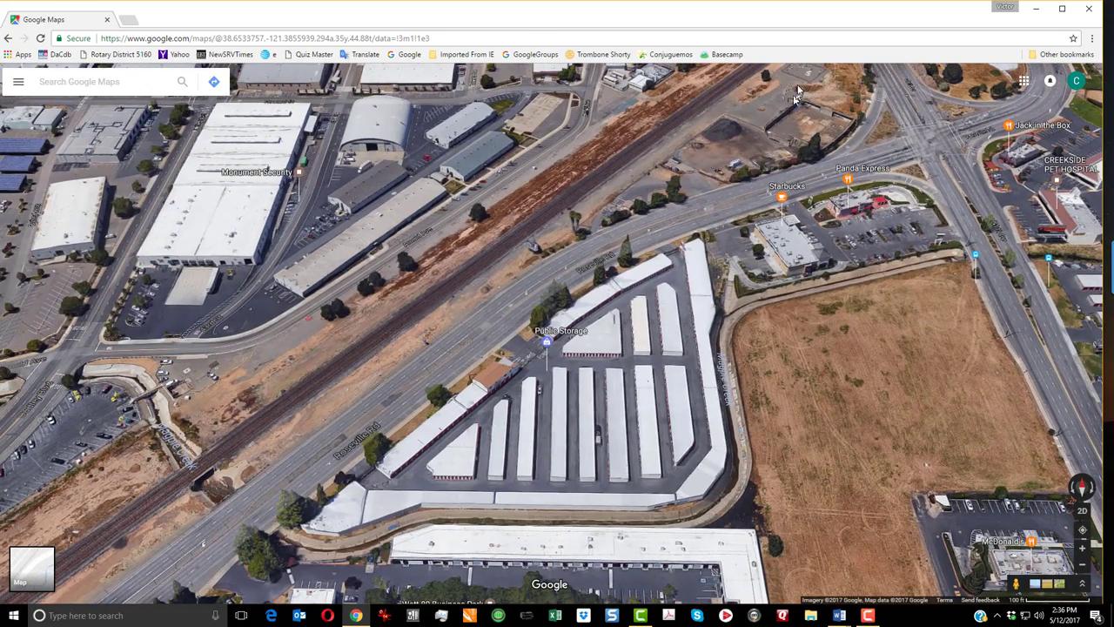
pyautogui.moveTo(224, 476); pyautogui.dragTo(497, 165)
pyautogui.moveTo(592, 279); pyautogui.dragTo(444, 374)
pyautogui.moveTo(860, 118); pyautogui.dragTo(832, 348)
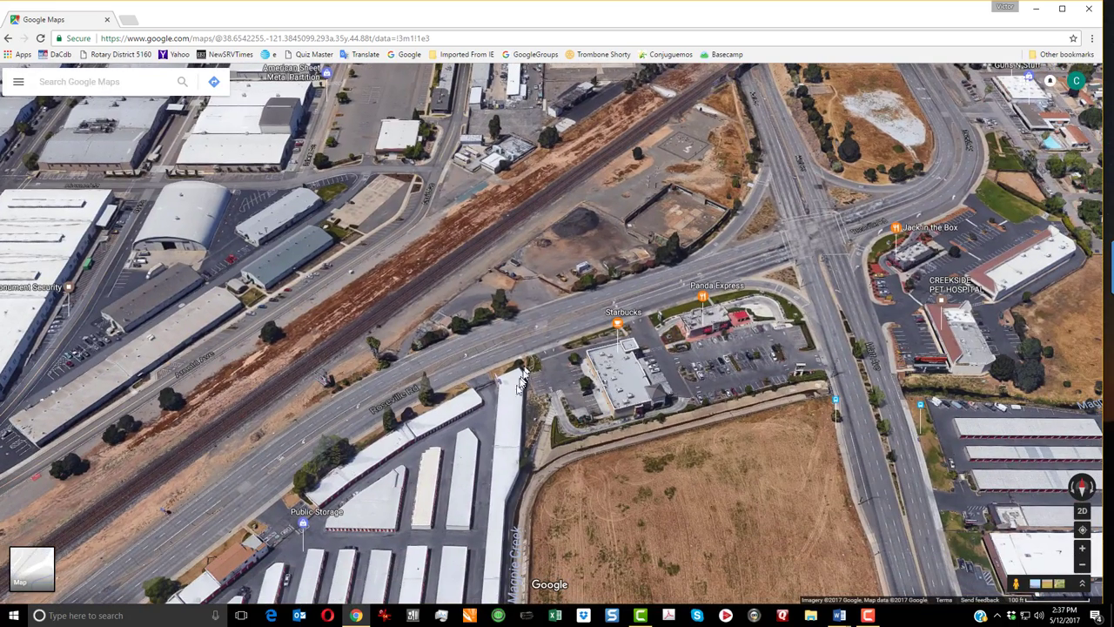
pyautogui.scroll(5, 488, 421)
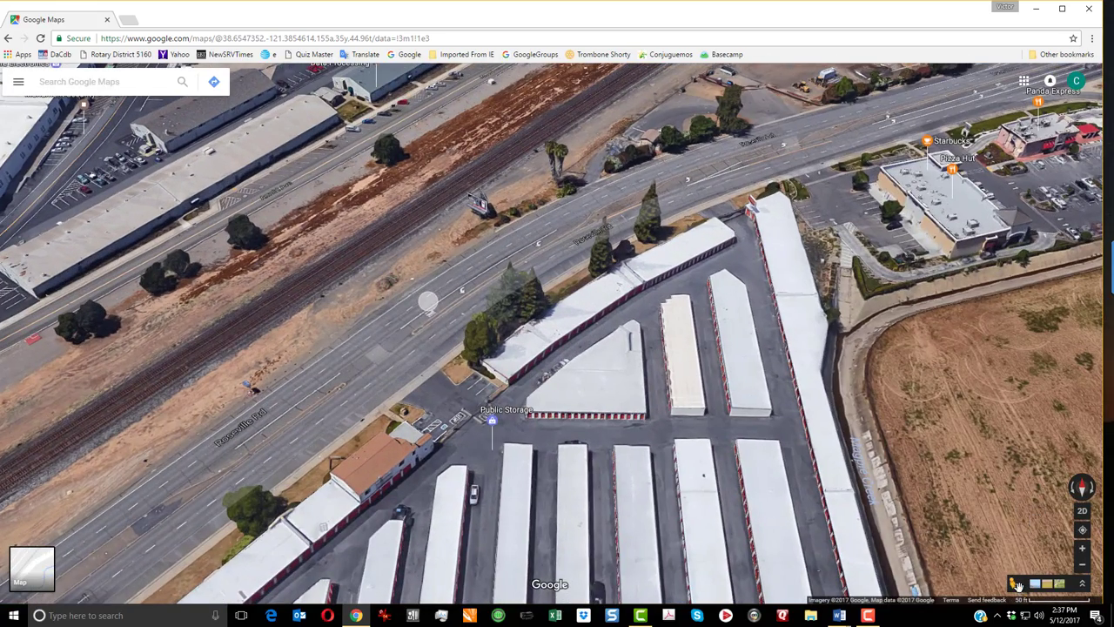
# Enter Street View on Roseville Rd, turn around and advance toward the Myrtle Ave signal.
pyautogui.click(1017, 584)
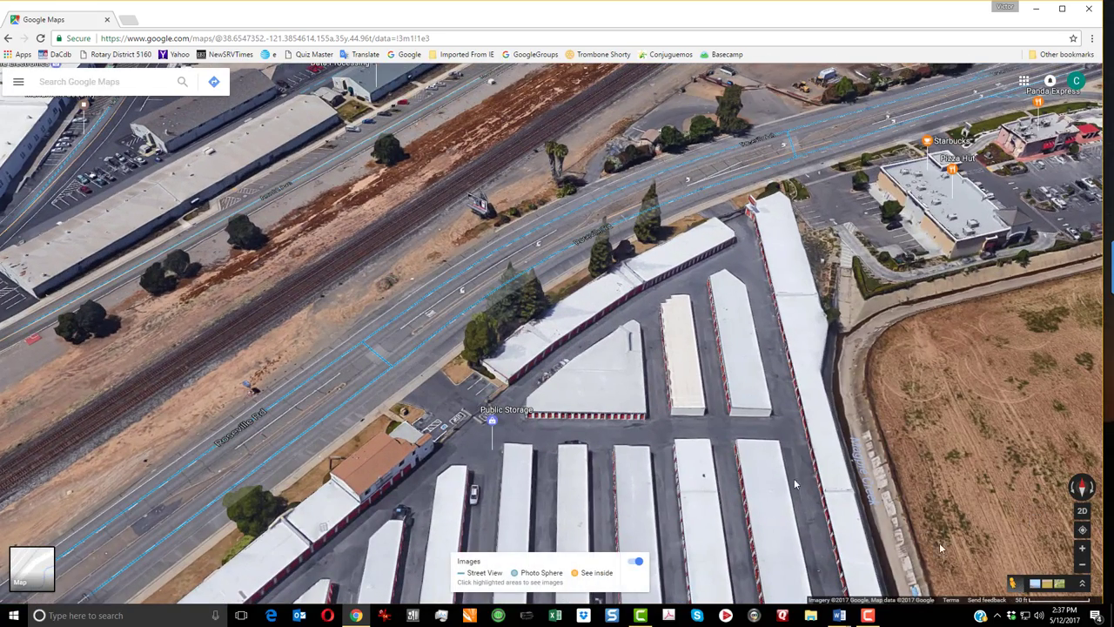
pyautogui.click(367, 316)
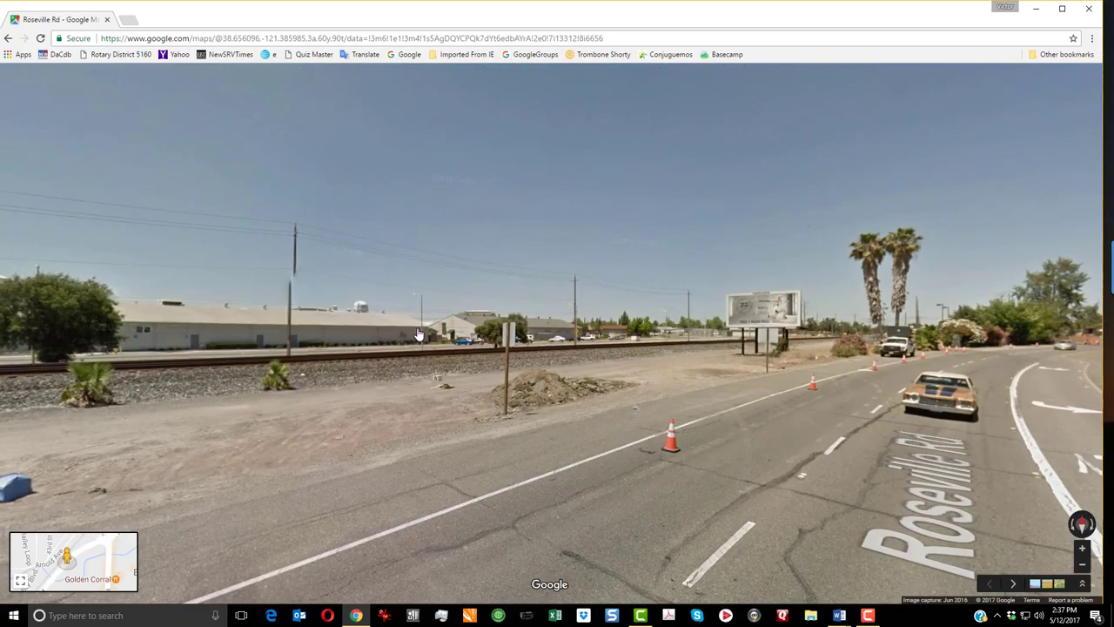
pyautogui.click(1080, 526)
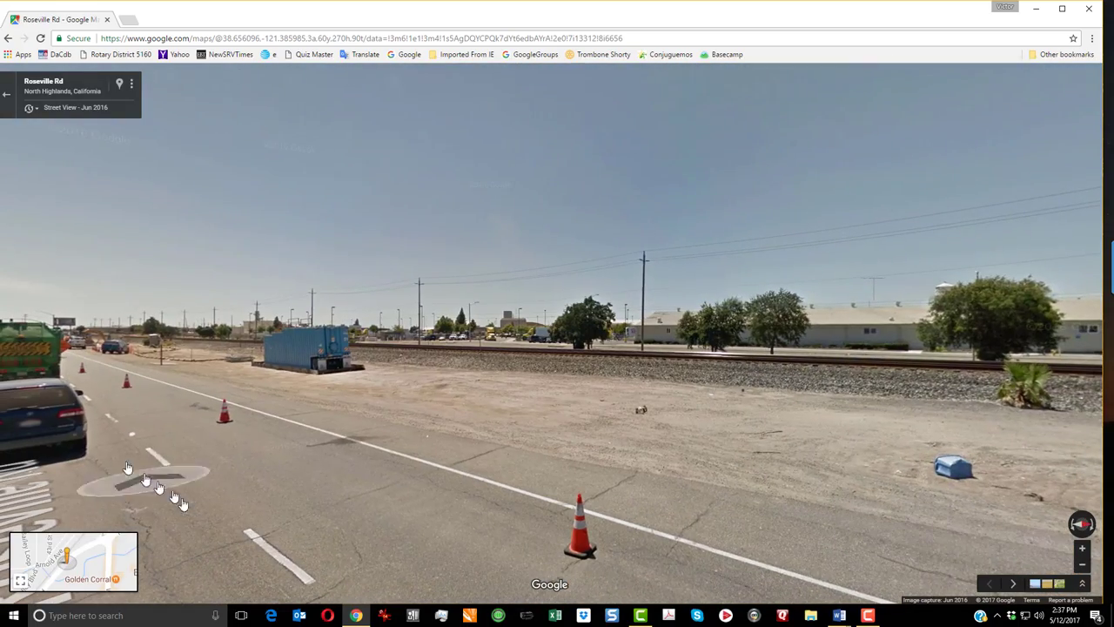
pyautogui.click(81, 412)
pyautogui.click(178, 357)
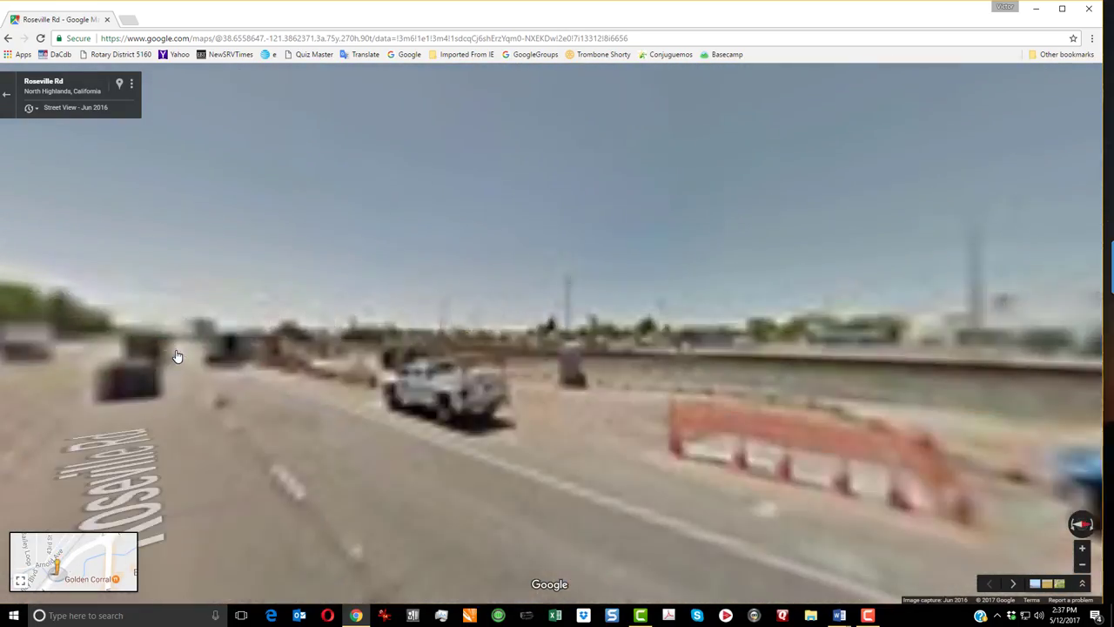
pyautogui.click(183, 358)
pyautogui.click(183, 358)
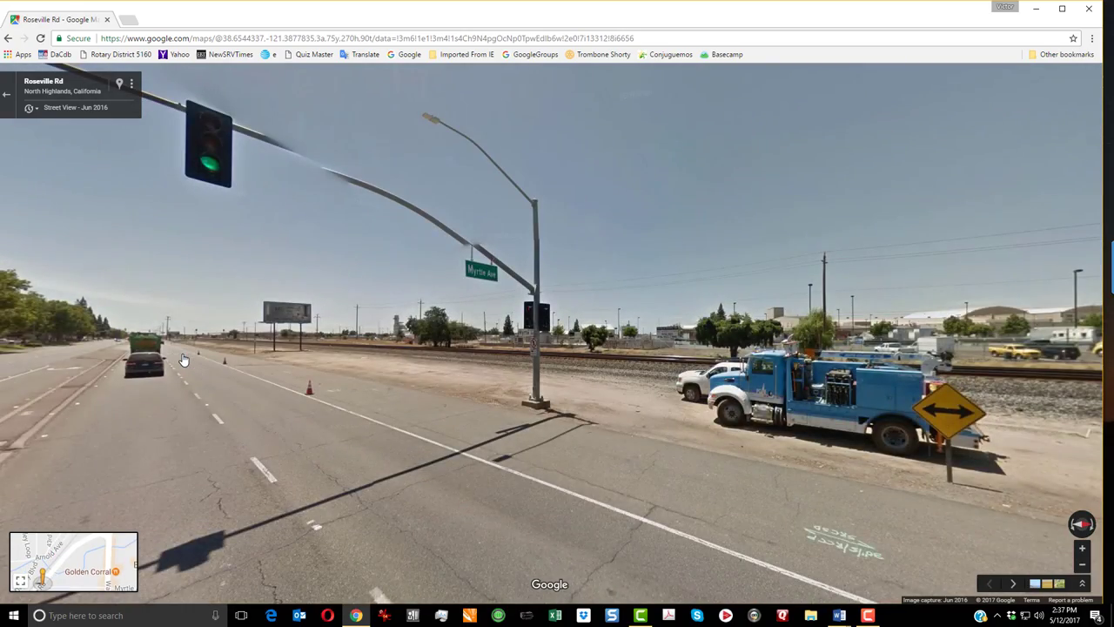
pyautogui.click(182, 359)
# Advance past the railway crossing and billboard to the industrial buildings and train cars.
pyautogui.click(131, 369)
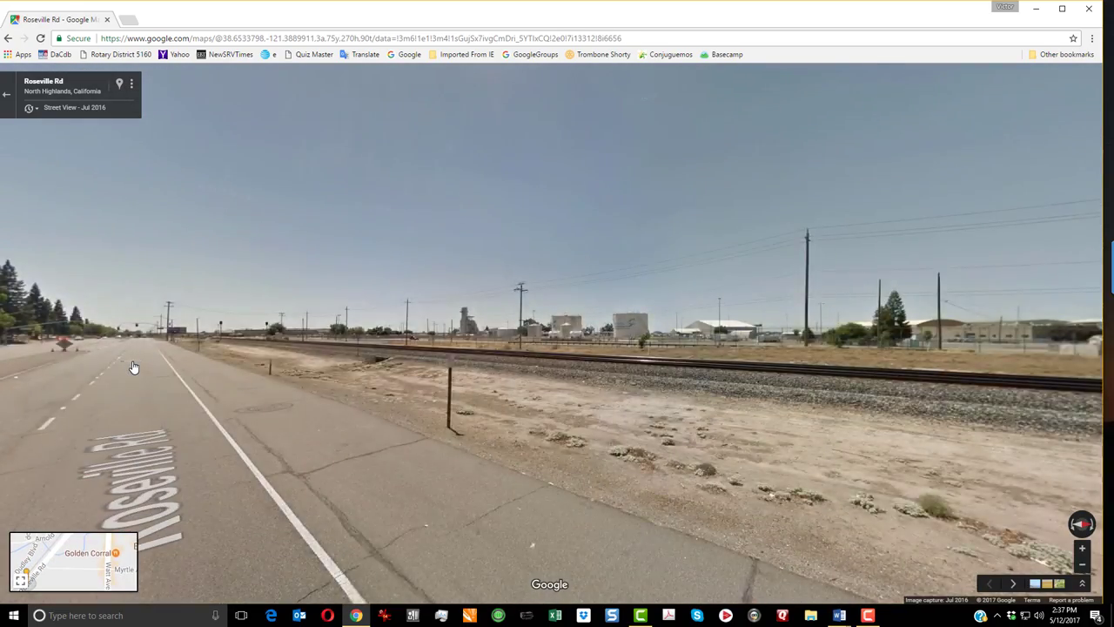
pyautogui.click(133, 368)
pyautogui.click(133, 367)
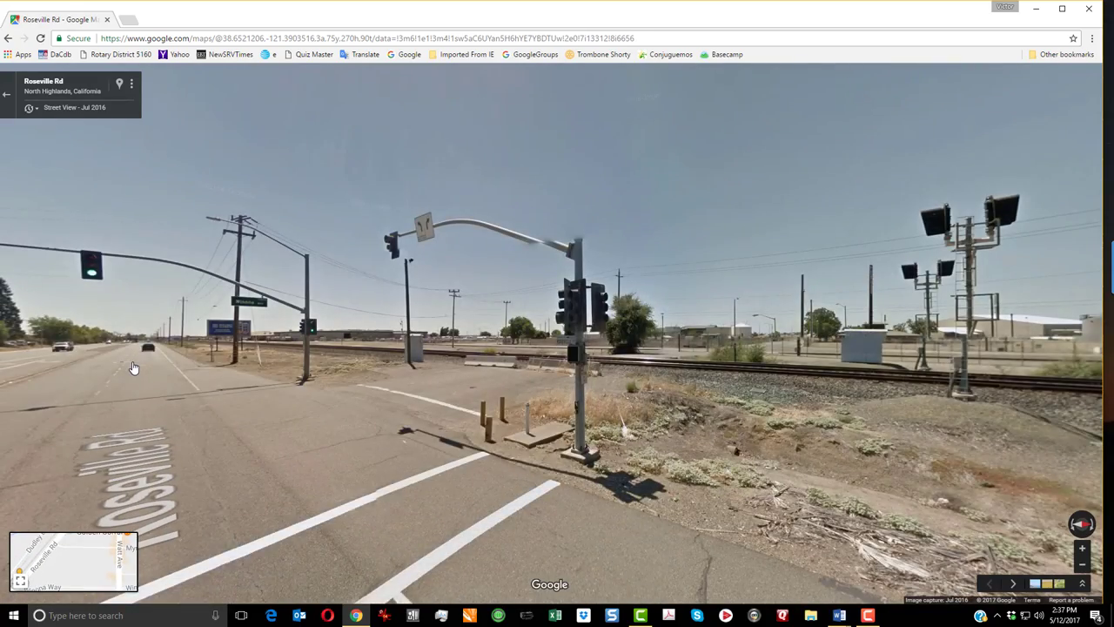
pyautogui.click(133, 367)
pyautogui.click(133, 367)
pyautogui.click(133, 367)
pyautogui.click(133, 367)
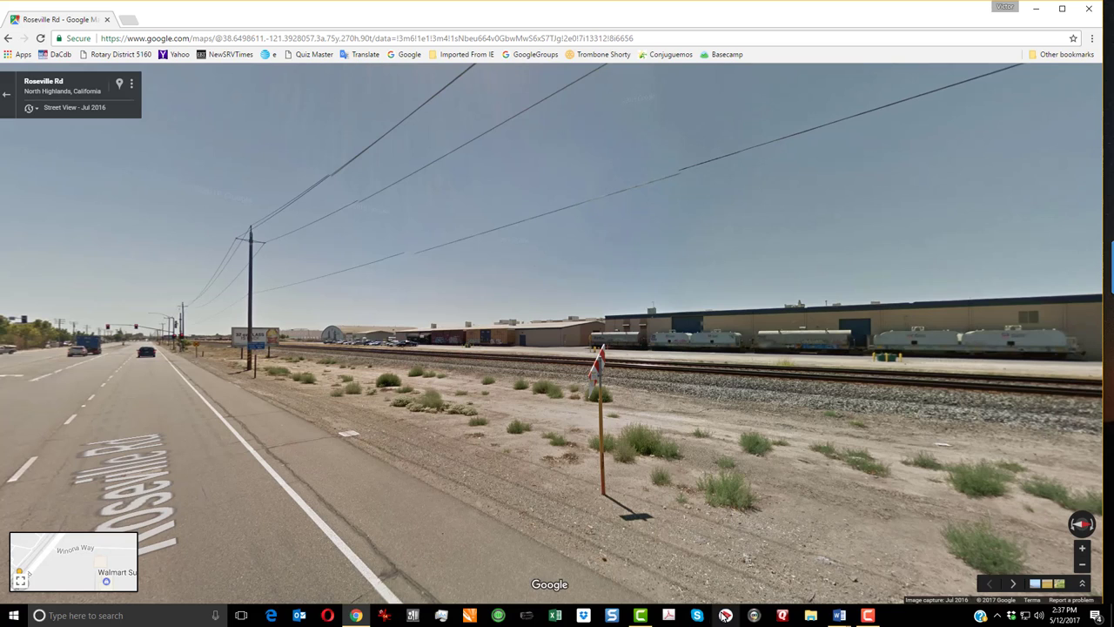
# Turn to look up Roseville Rd, then face the tracks and warehouses and step forward.
pyautogui.click(1082, 523)
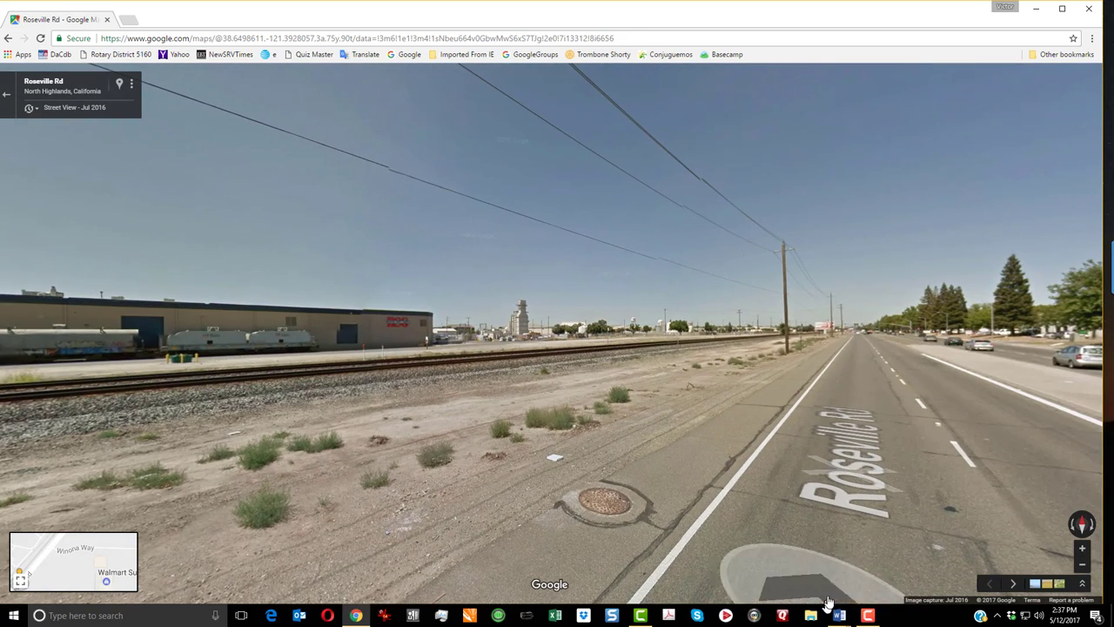
pyautogui.click(911, 541)
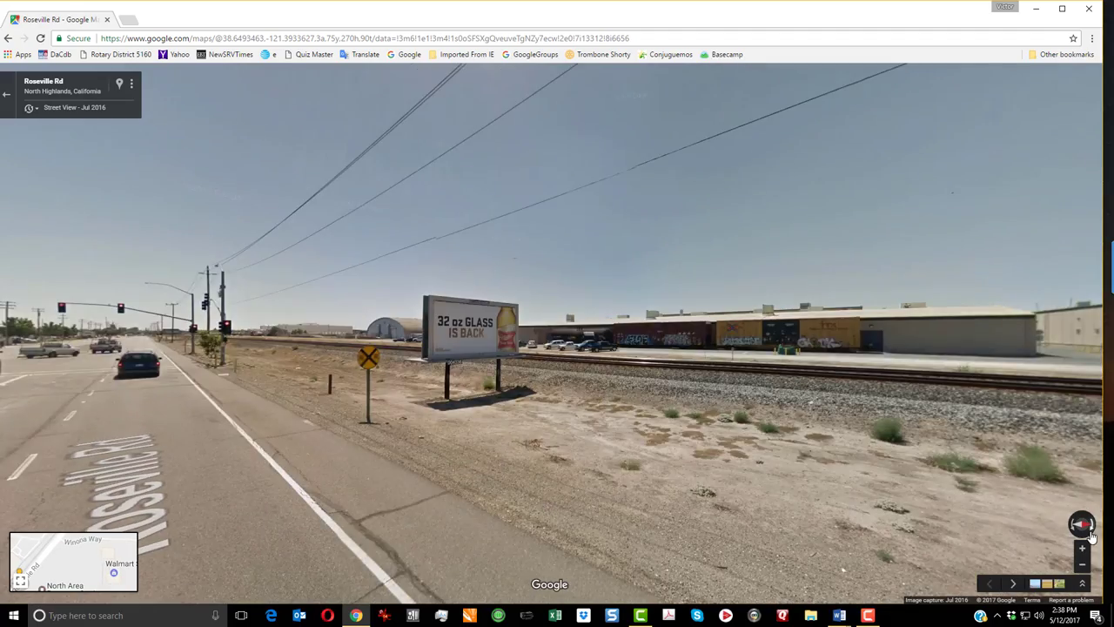
pyautogui.click(1082, 523)
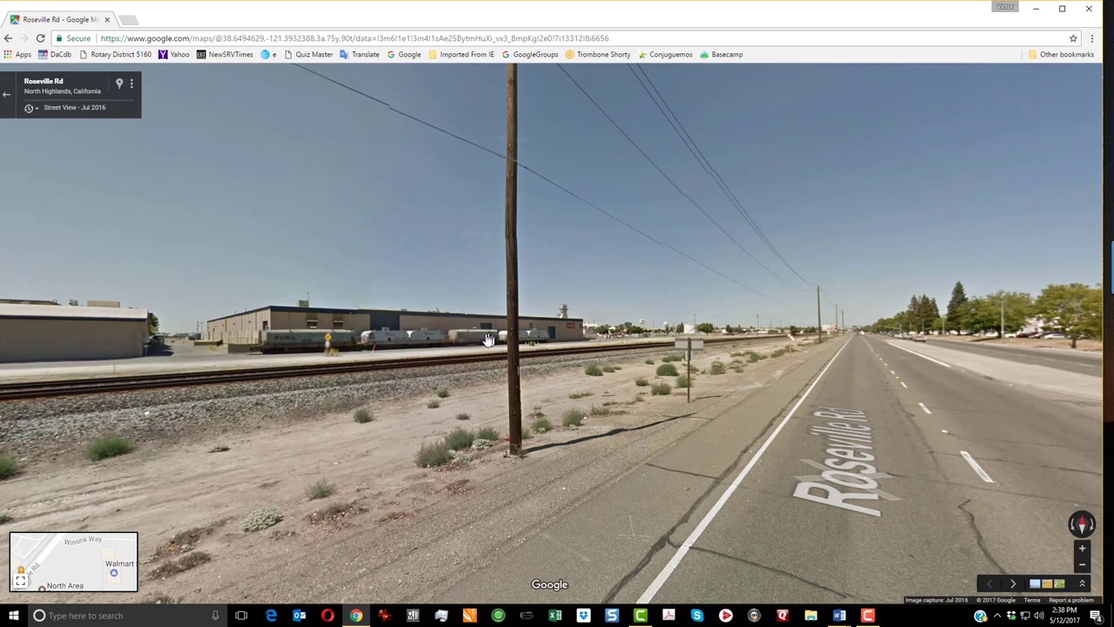
pyautogui.moveTo(824, 437); pyautogui.dragTo(145, 420)
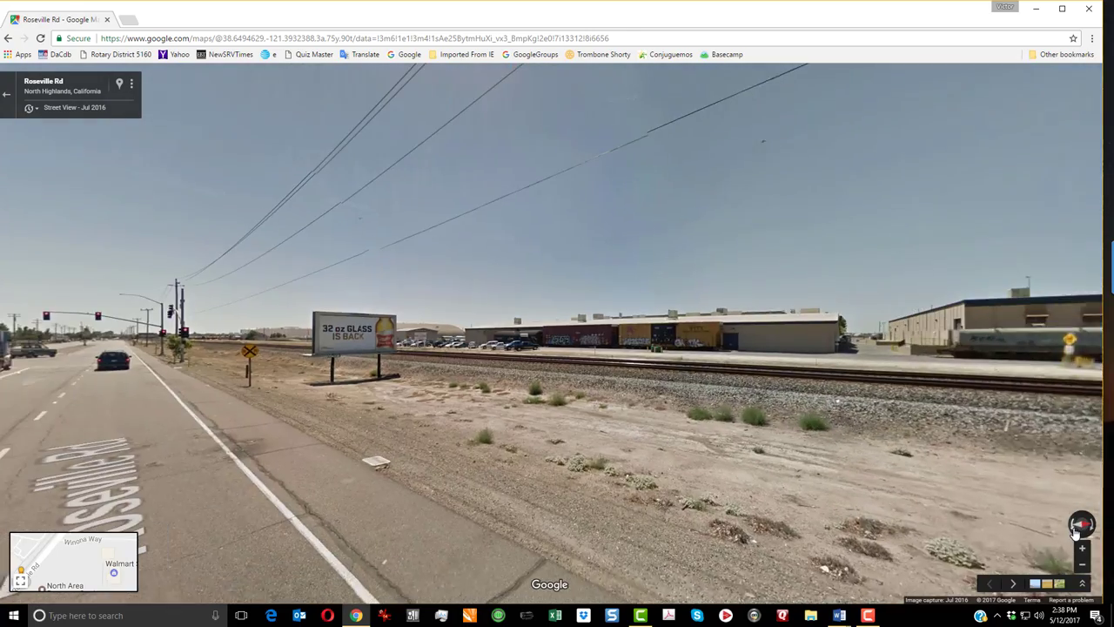
pyautogui.click(135, 357)
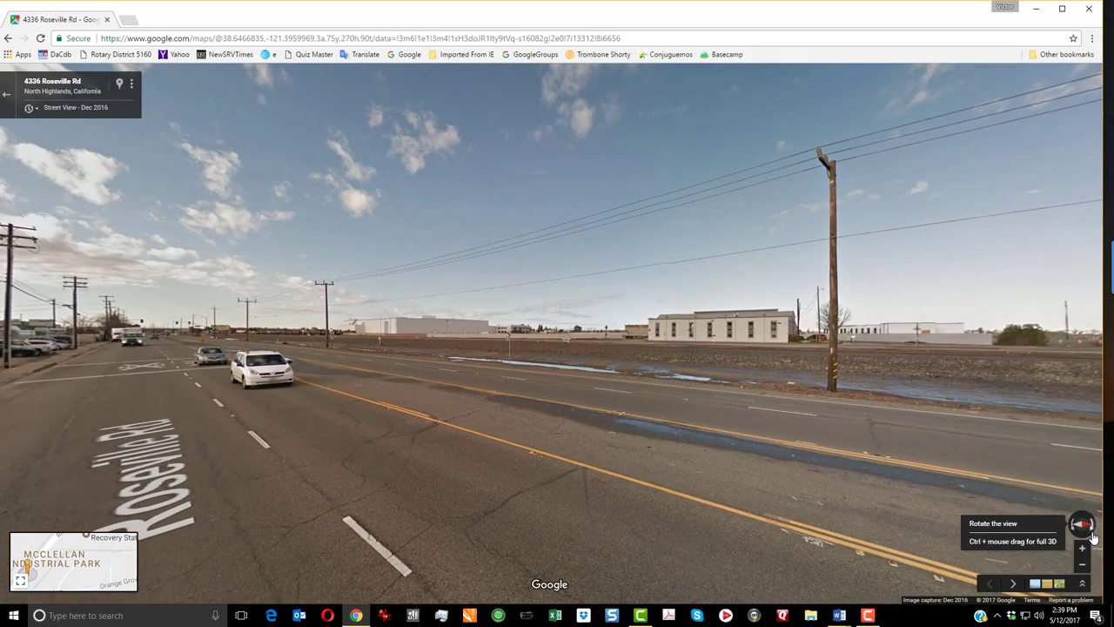
# Advance toward the garbage truck and train, facing the railway, up to 4350 Roseville Rd.
pyautogui.click(1091, 535)
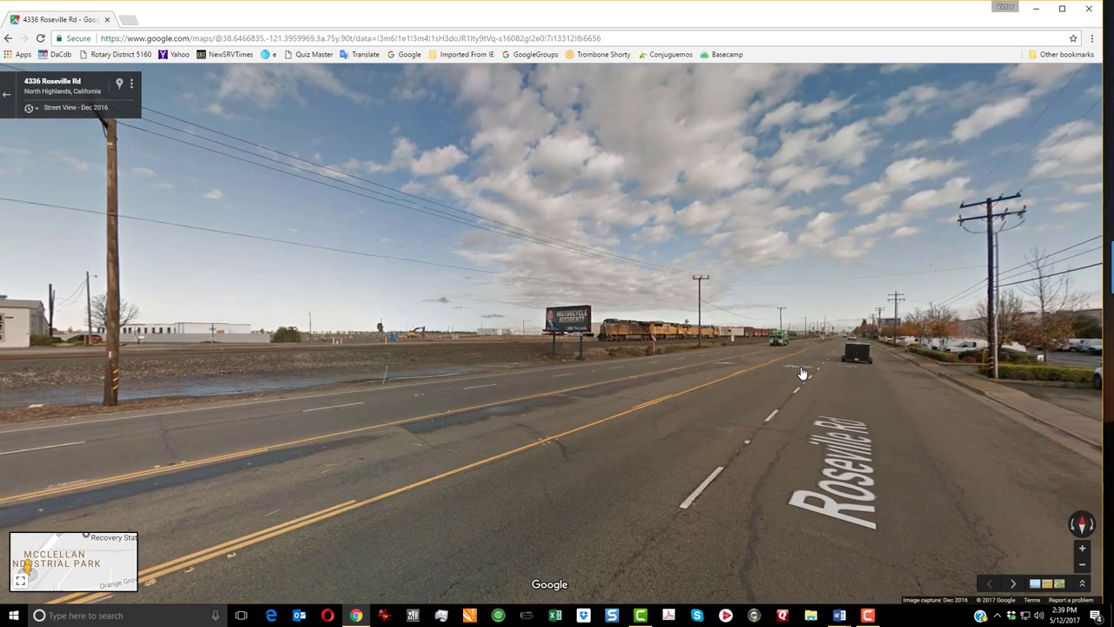
pyautogui.click(793, 372)
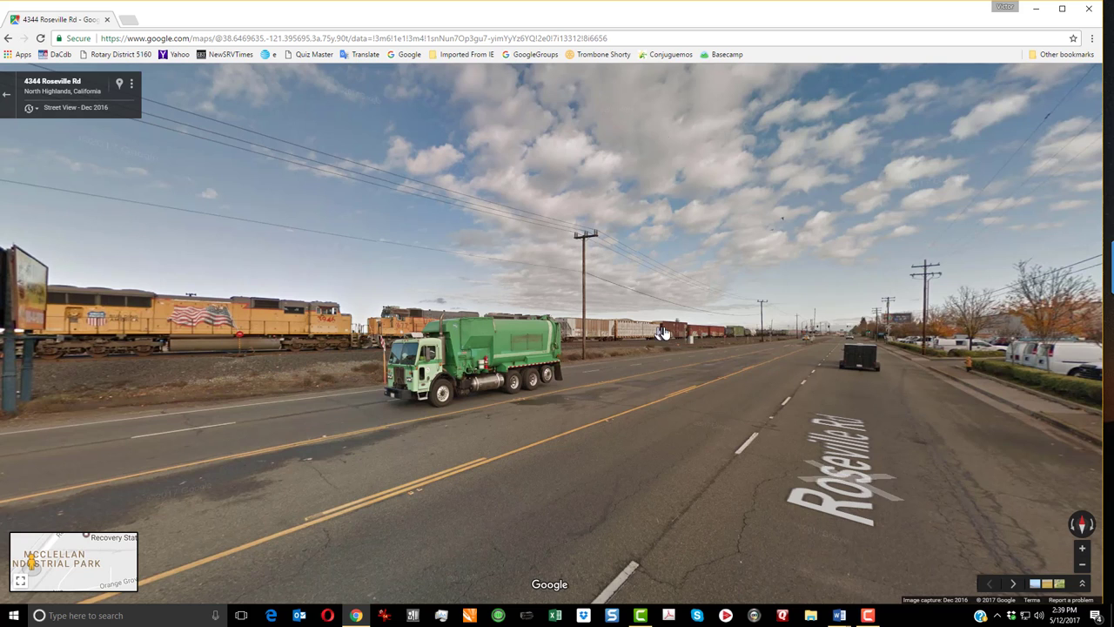
pyautogui.click(1075, 525)
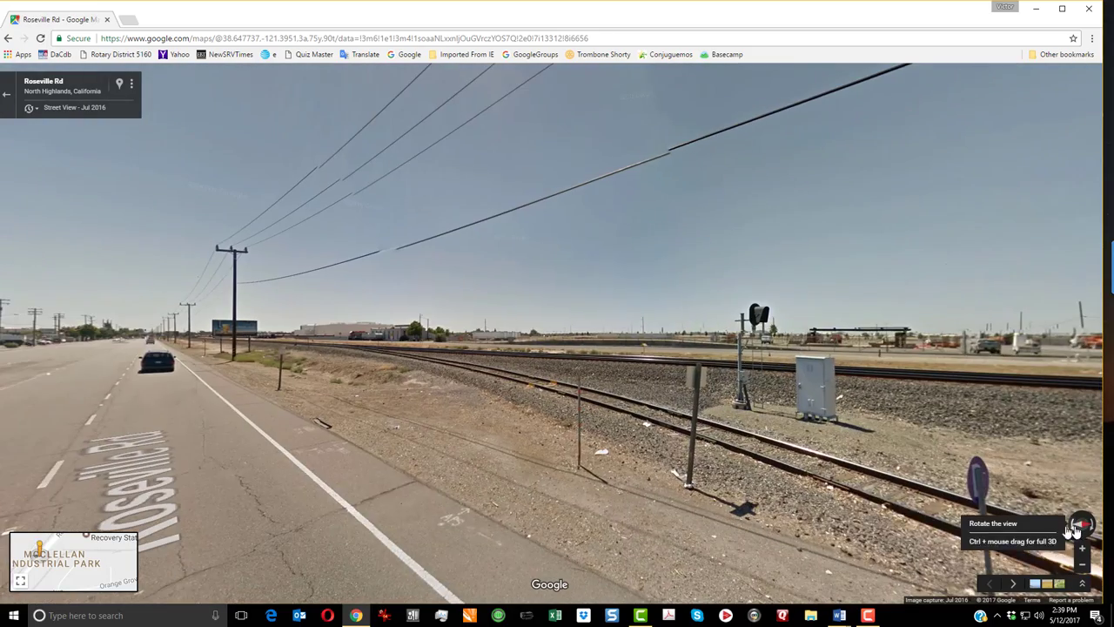
pyautogui.click(166, 383)
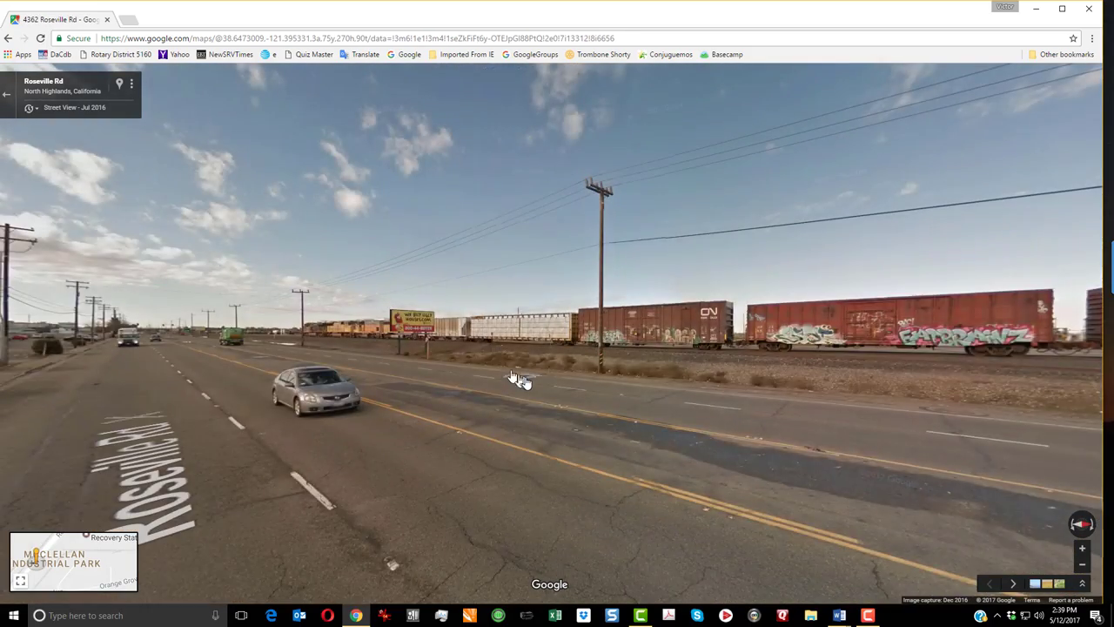
pyautogui.click(522, 384)
pyautogui.click(559, 365)
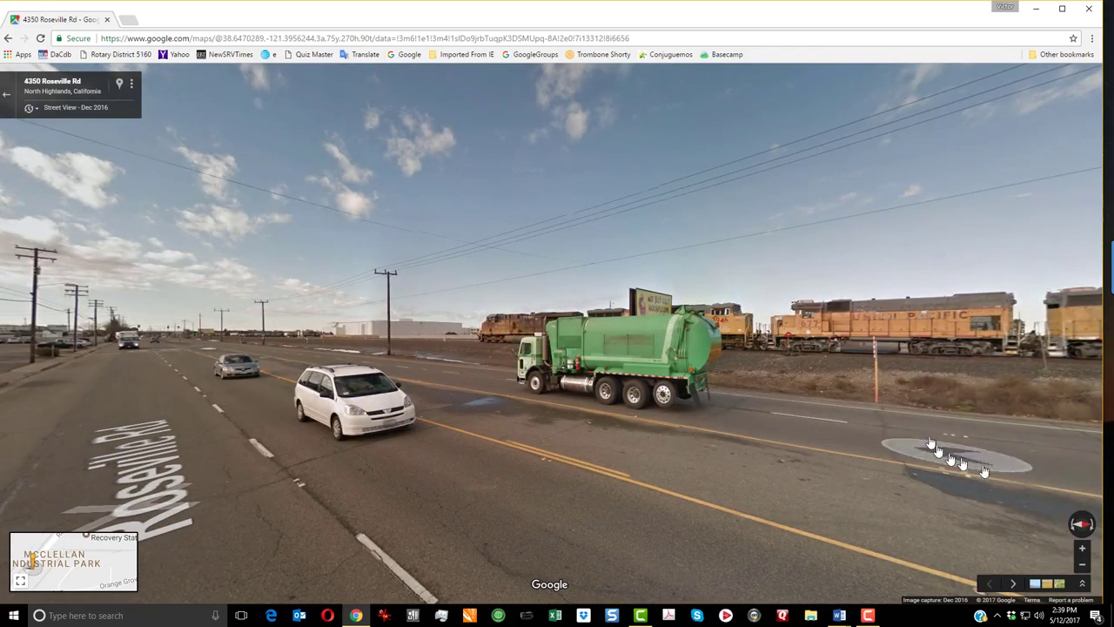
# Reach 4362 Roseville Rd, then turn back past 4360 and 4338 to 4336 Roseville Rd.
pyautogui.click(1081, 523)
pyautogui.click(605, 376)
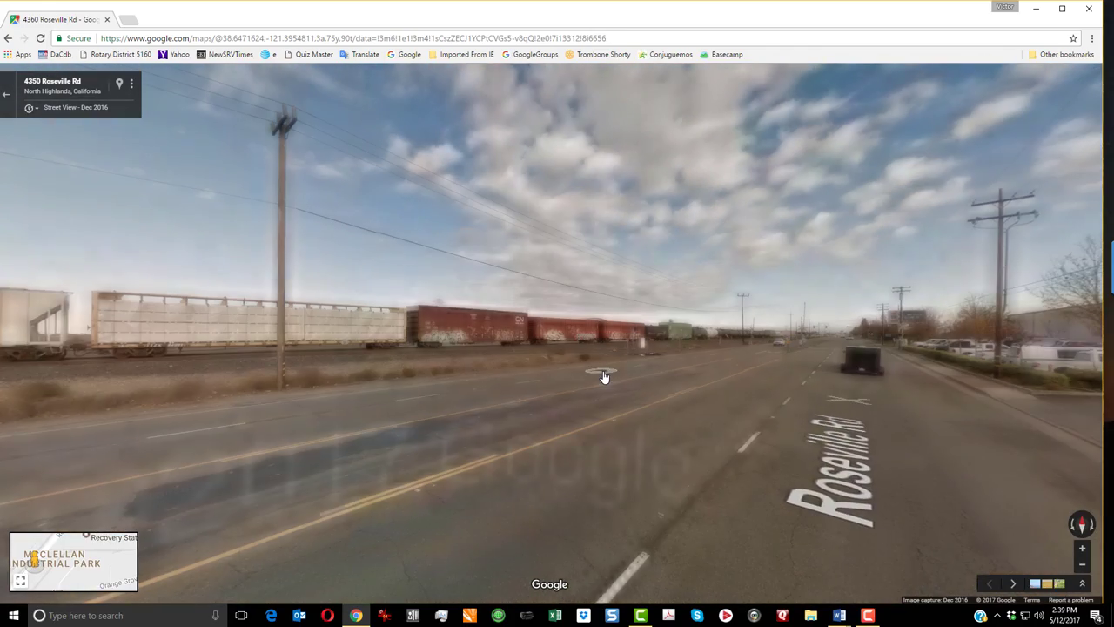
pyautogui.click(1079, 525)
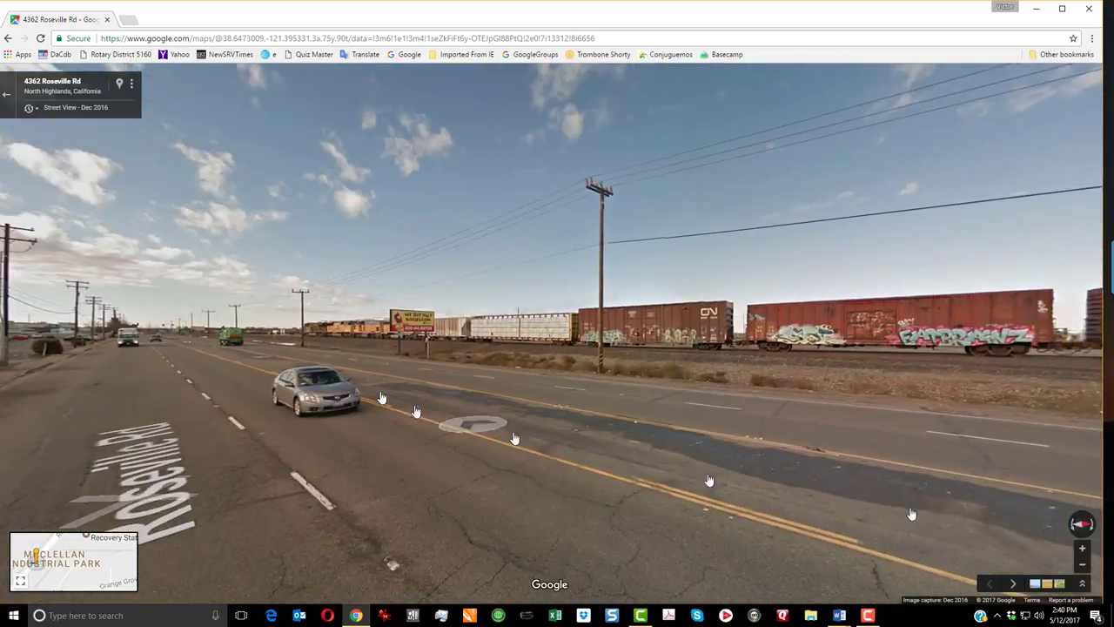
pyautogui.click(765, 410)
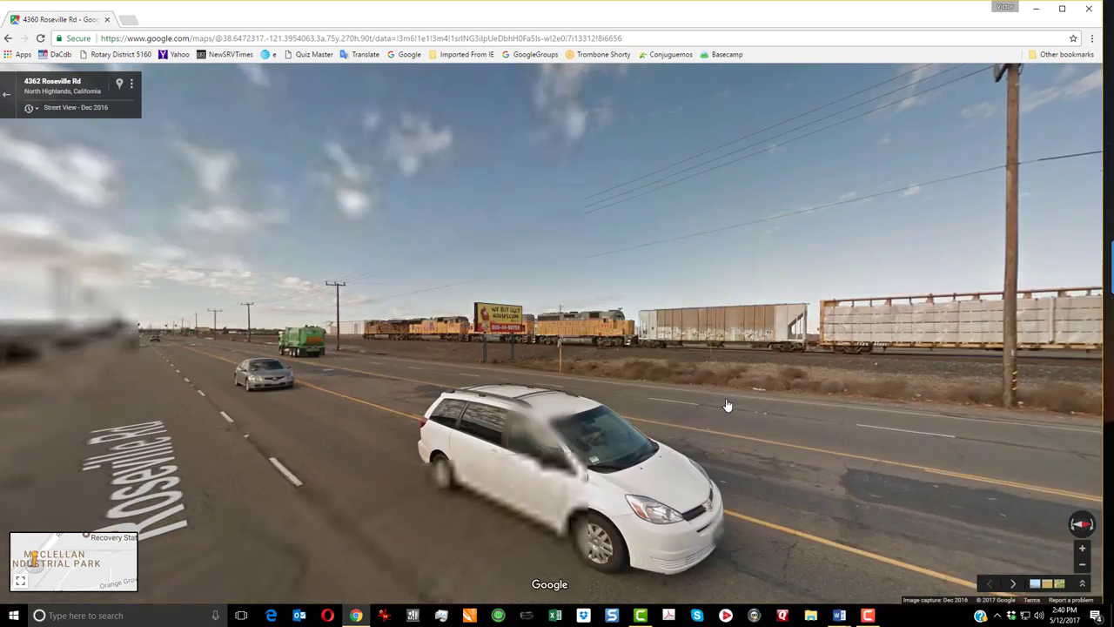
pyautogui.click(152, 385)
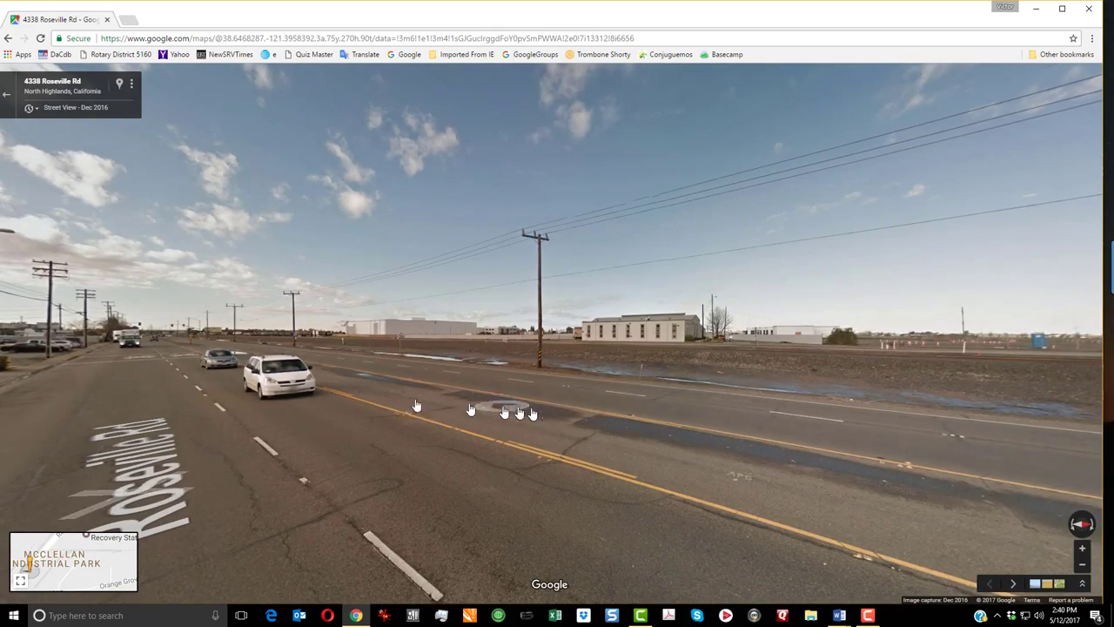
pyautogui.click(1093, 532)
pyautogui.click(1092, 525)
pyautogui.click(1091, 525)
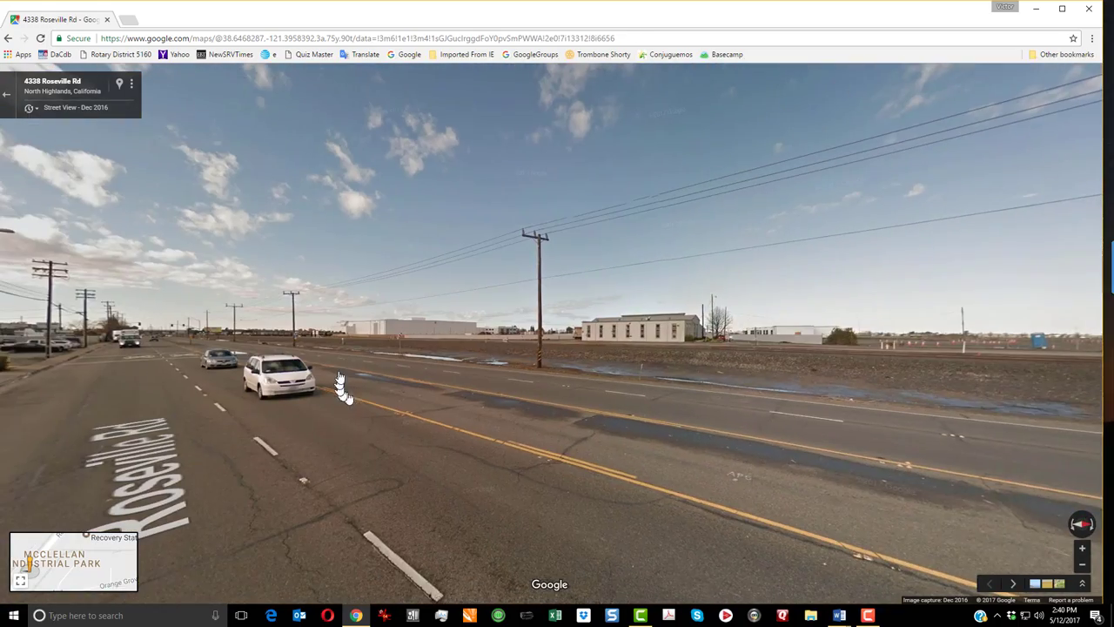
pyautogui.click(312, 364)
pyautogui.click(232, 392)
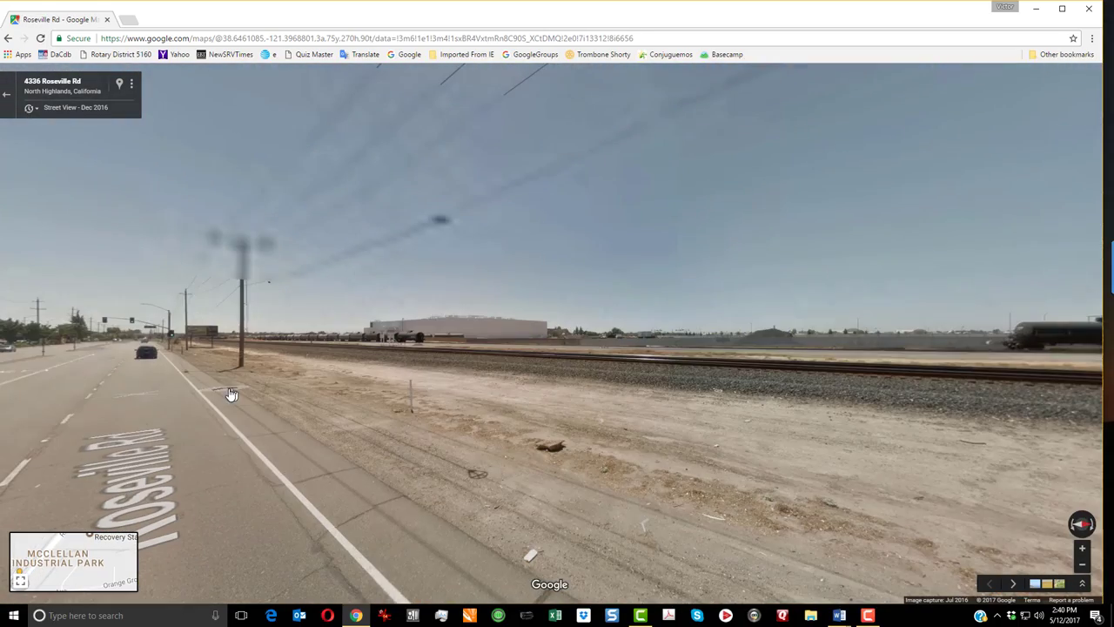
pyautogui.click(1094, 537)
pyautogui.click(1094, 537)
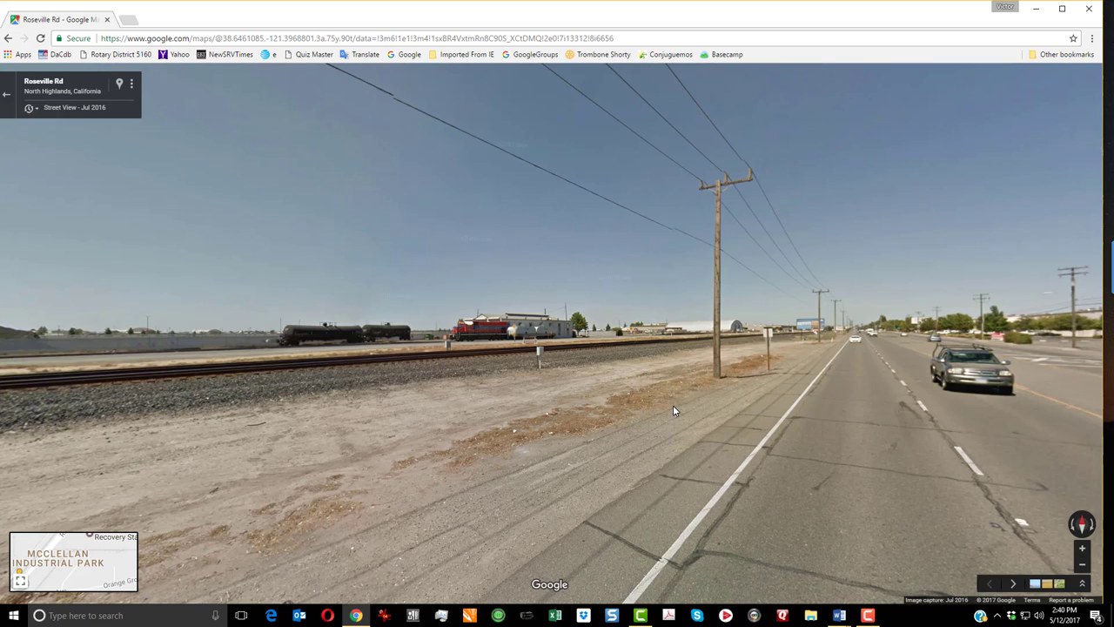
pyautogui.click(877, 404)
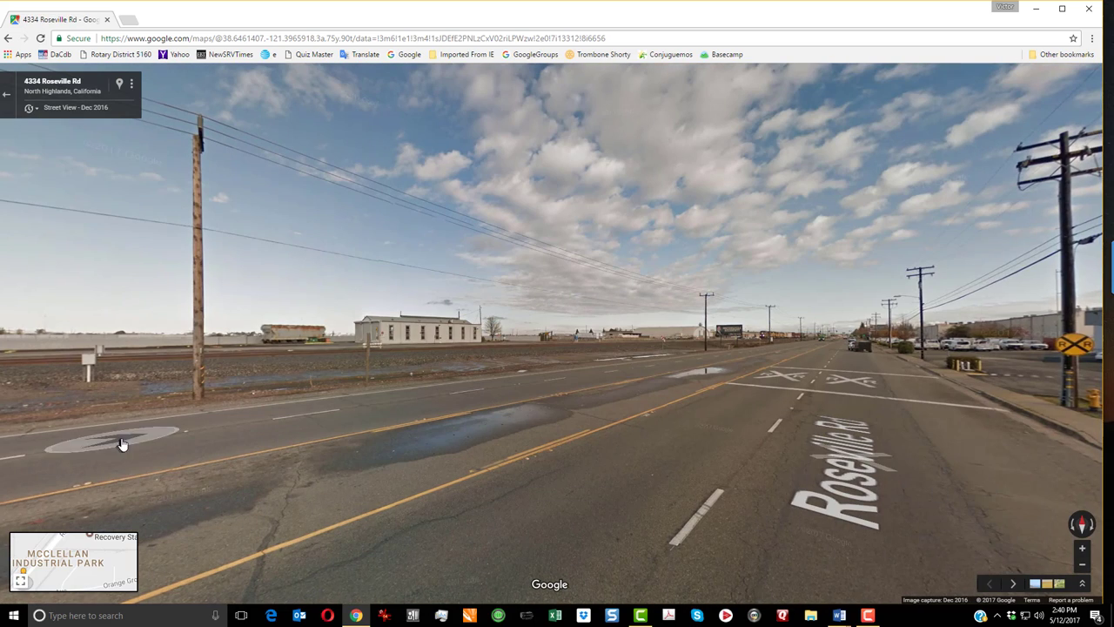
pyautogui.click(1067, 534)
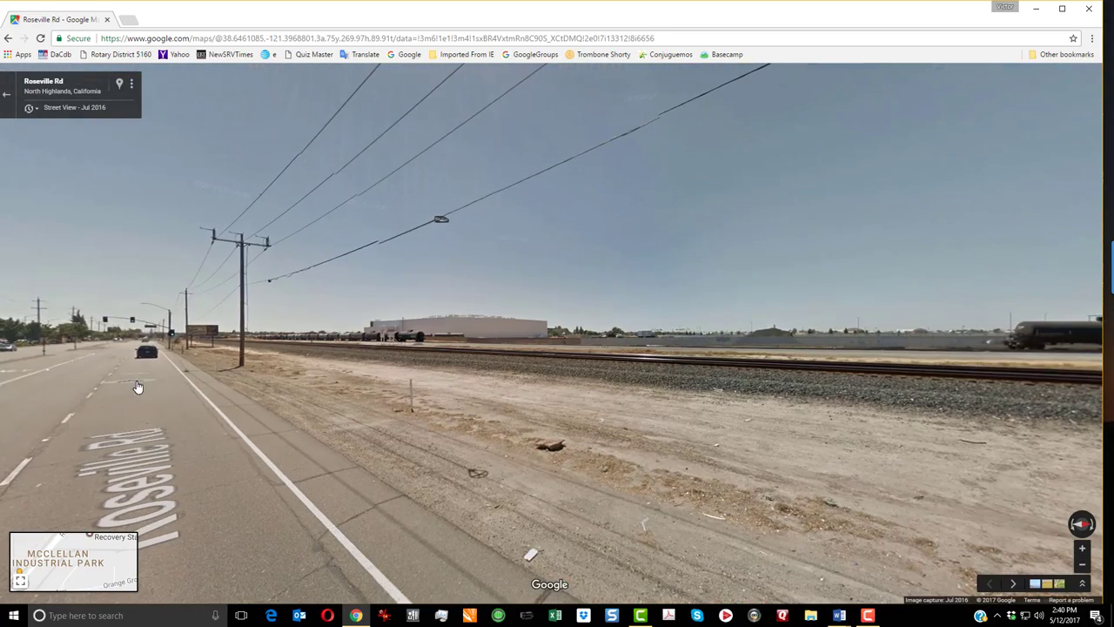
# Walk along Roseville Rd past the tank cars and billboard to the lumber stacks at 4023.
pyautogui.click(139, 386)
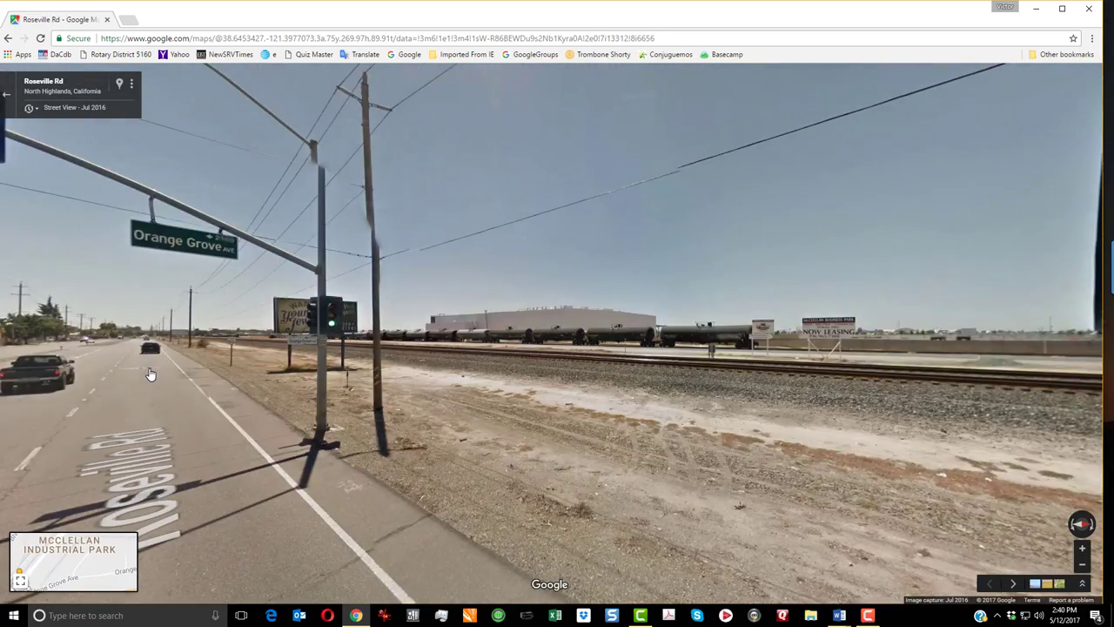
pyautogui.click(148, 373)
pyautogui.click(151, 375)
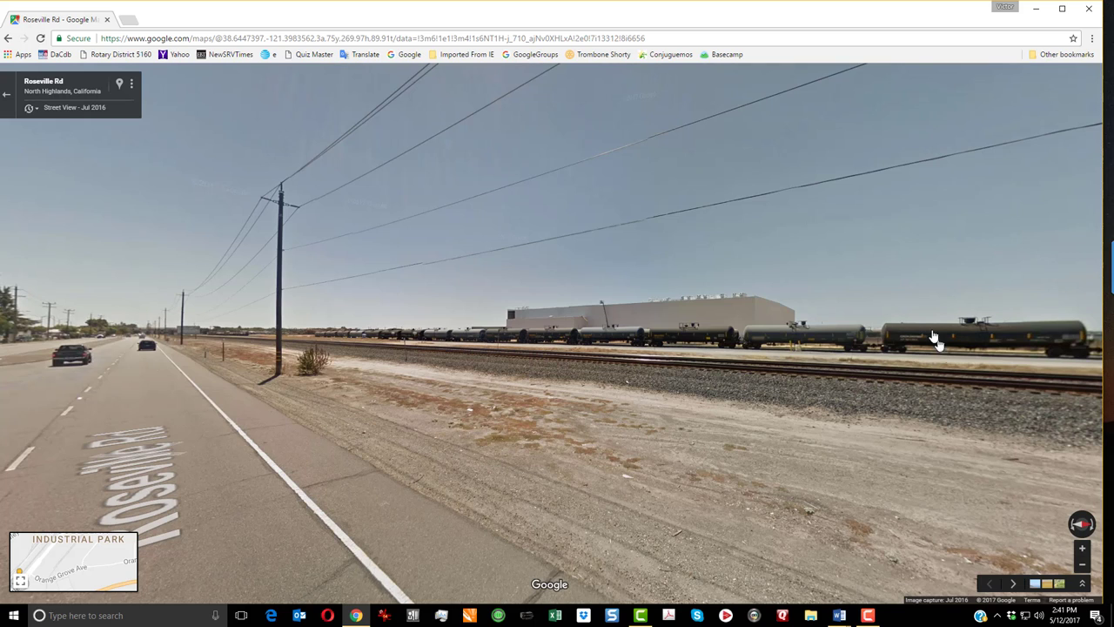
pyautogui.click(199, 425)
pyautogui.click(133, 380)
pyautogui.click(136, 380)
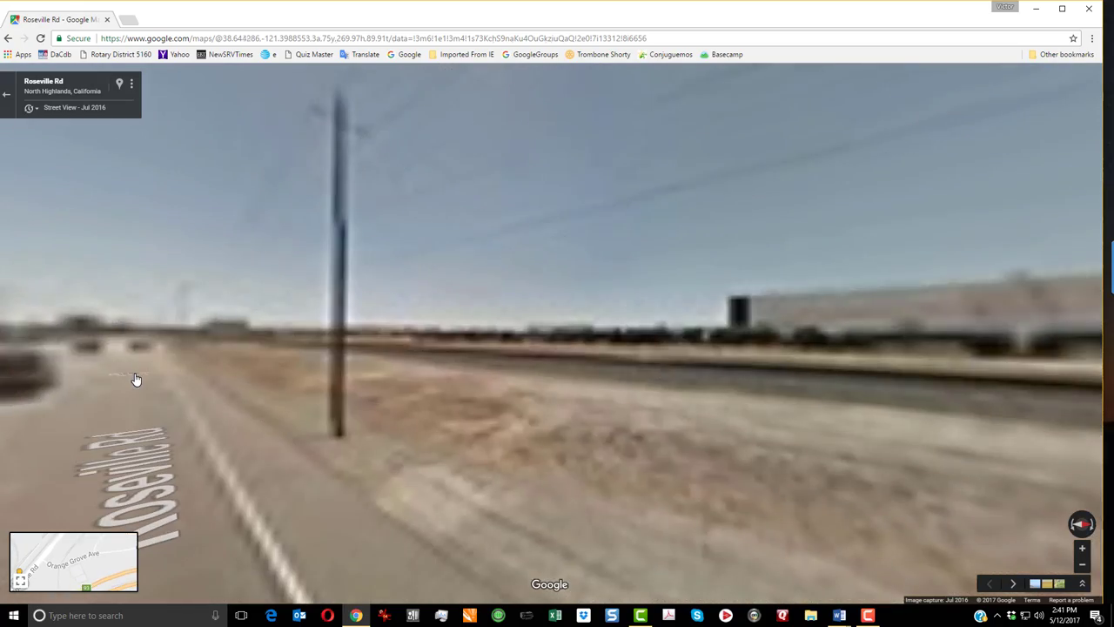
pyautogui.click(136, 379)
pyautogui.click(134, 374)
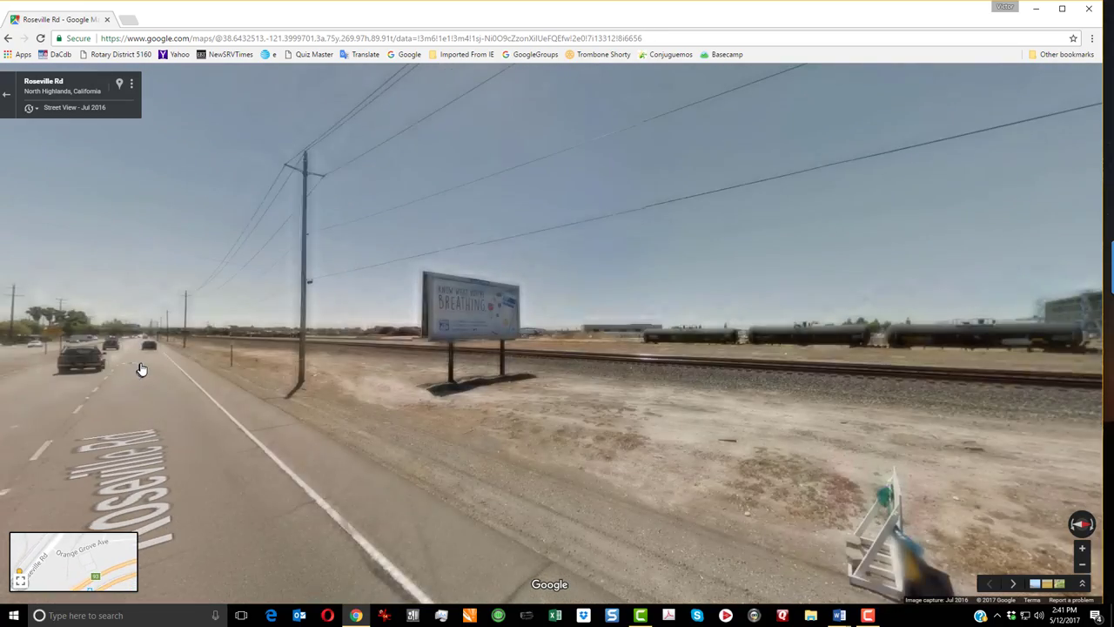
pyautogui.click(141, 370)
pyautogui.click(142, 369)
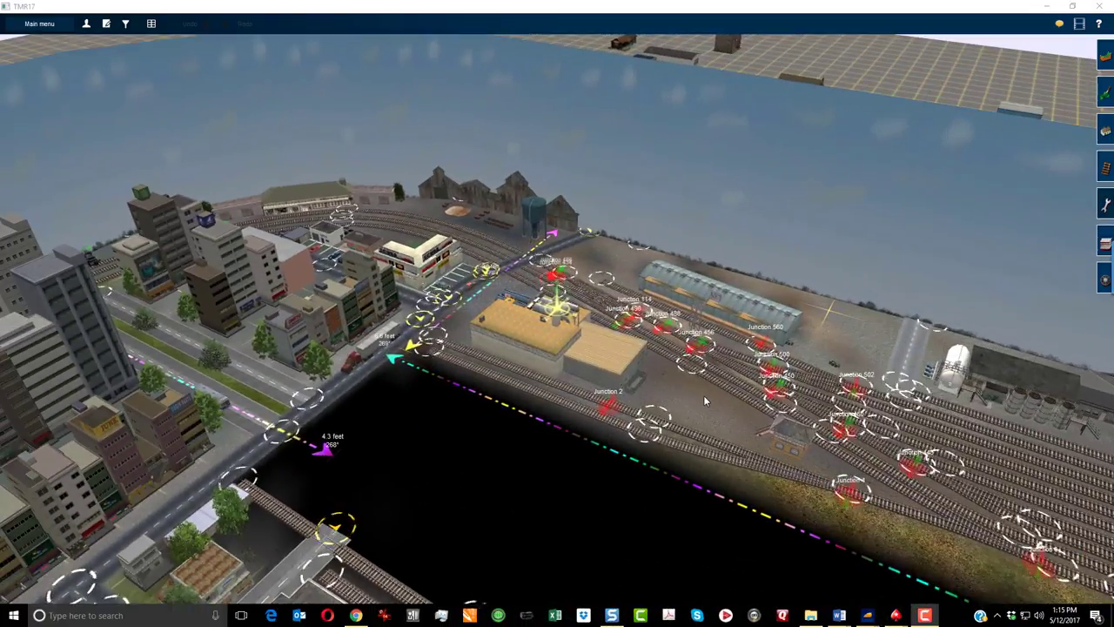
# Frame the yard from above and rotate the road strip slightly.
pyautogui.moveTo(703, 395); pyautogui.dragTo(634, 241, button='right')
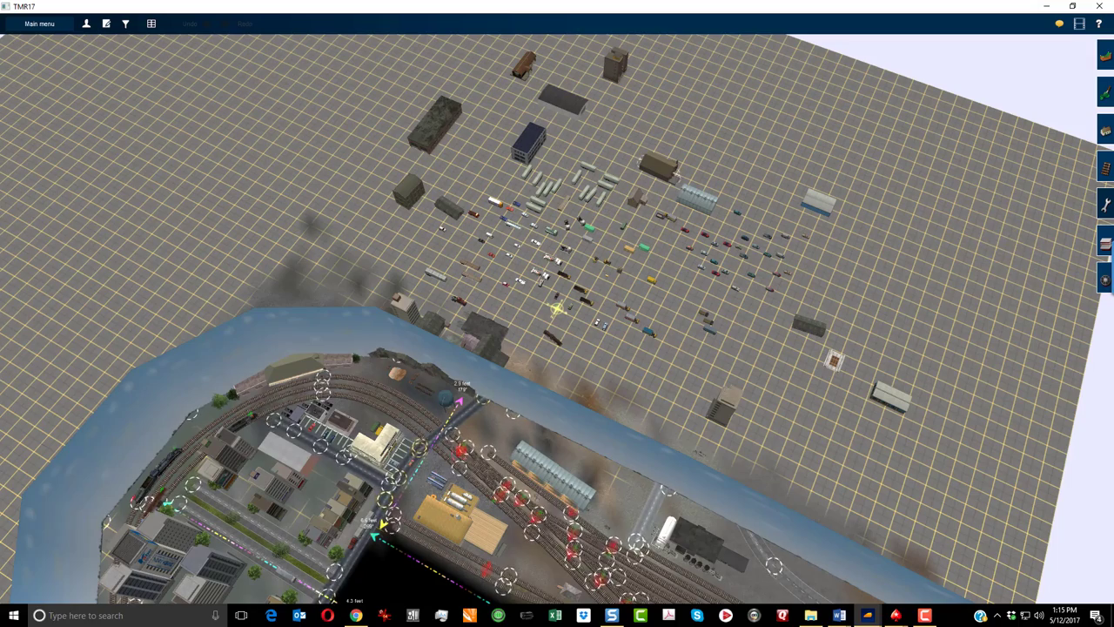
pyautogui.click(1102, 129)
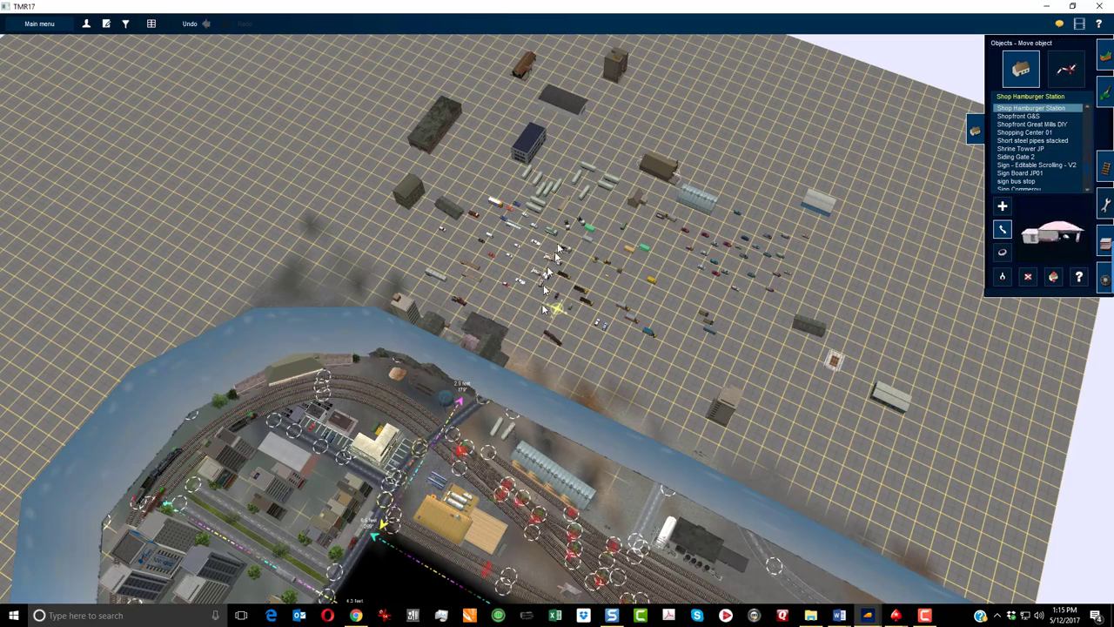
pyautogui.moveTo(585, 202); pyautogui.dragTo(559, 146, button='right')
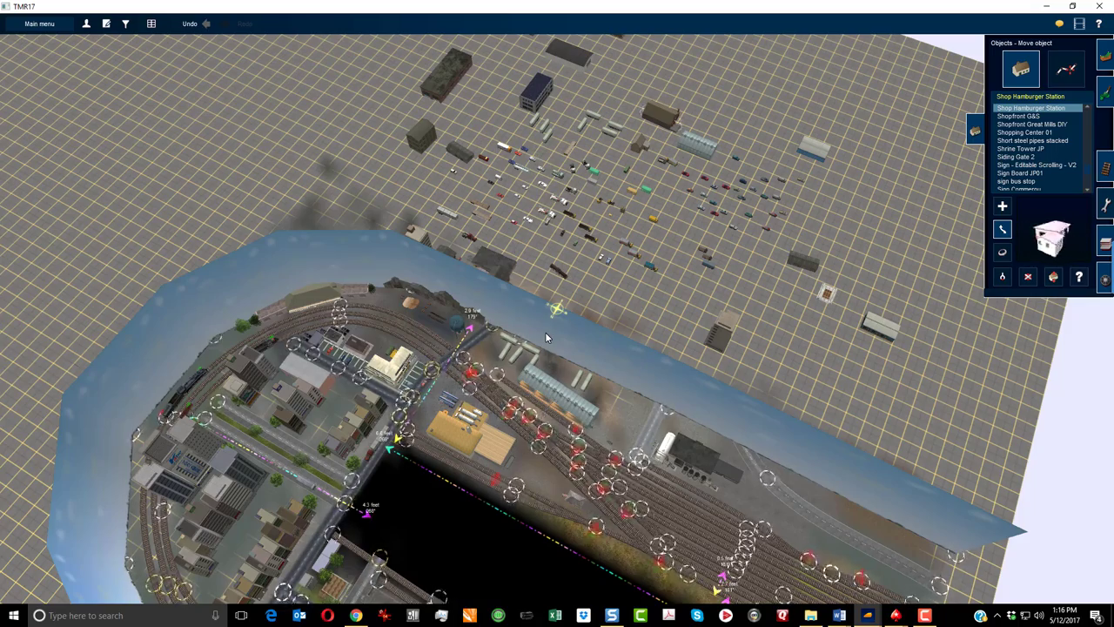
pyautogui.moveTo(517, 423); pyautogui.dragTo(564, 266, button='right')
pyautogui.moveTo(564, 265); pyautogui.dragTo(612, 467)
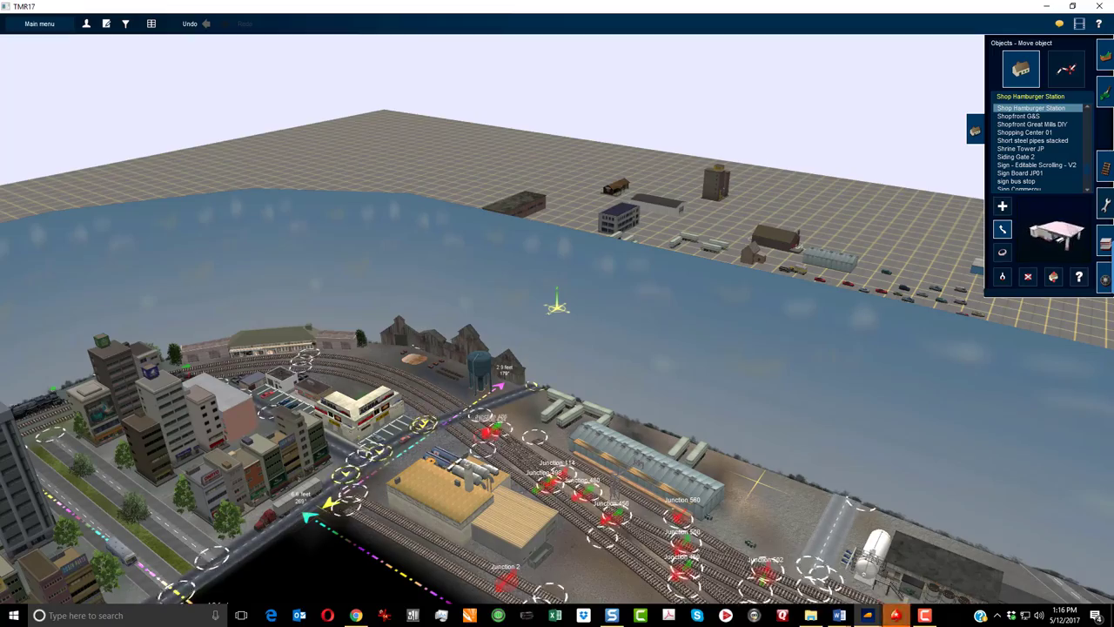
pyautogui.scroll(-5, 511, 438)
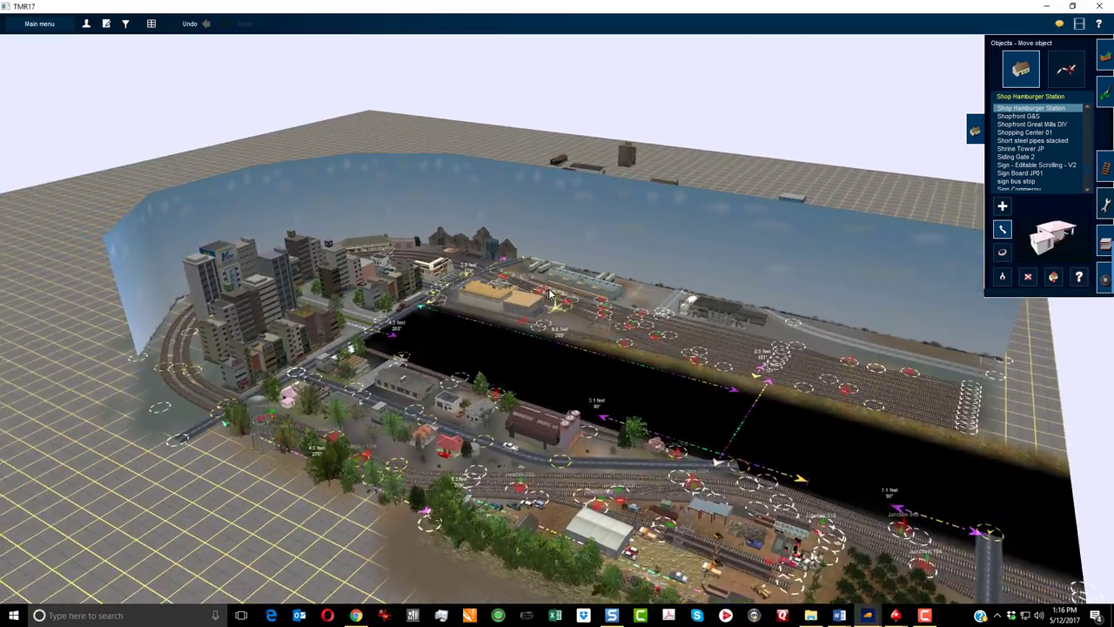
pyautogui.scroll(8, 566, 299)
pyautogui.scroll(-2, 568, 304)
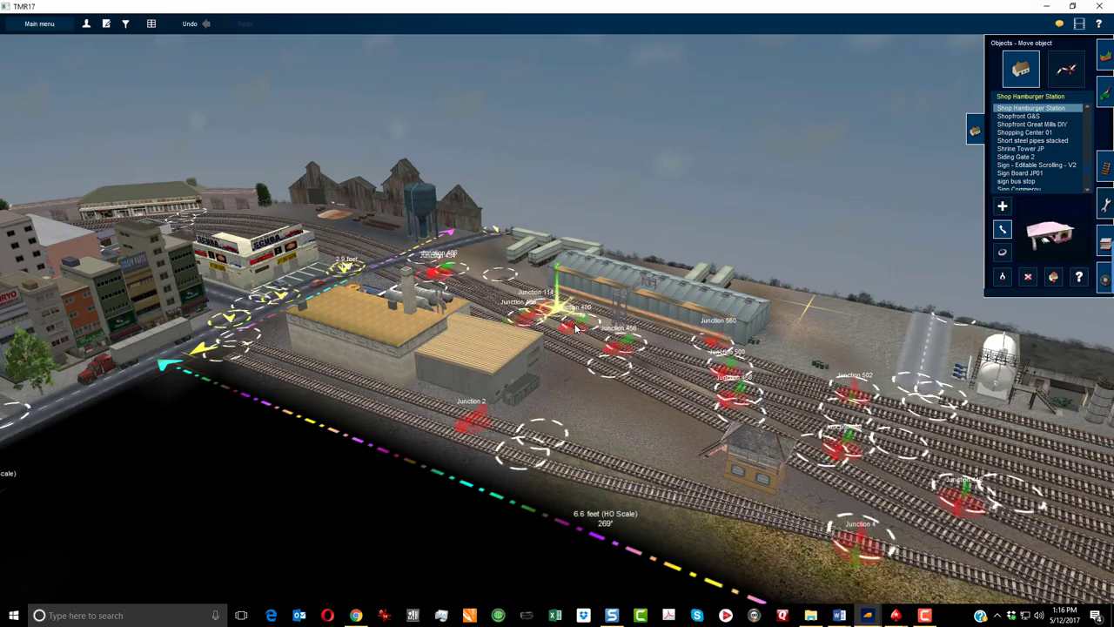
pyautogui.moveTo(574, 327); pyautogui.dragTo(844, 83, button='right')
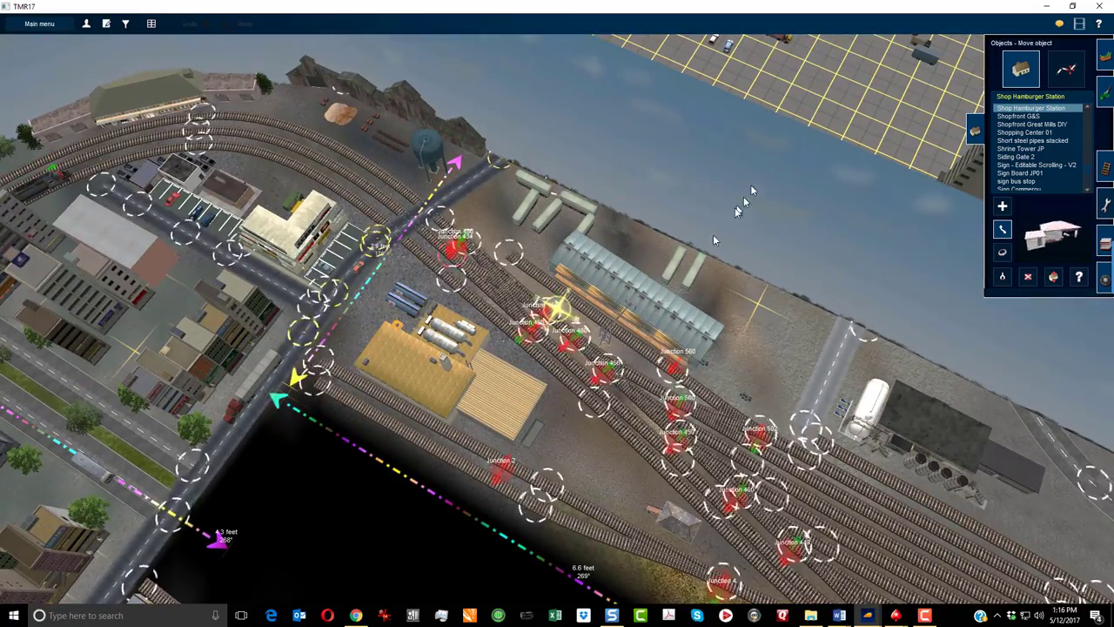
pyautogui.scroll(-3, 597, 306)
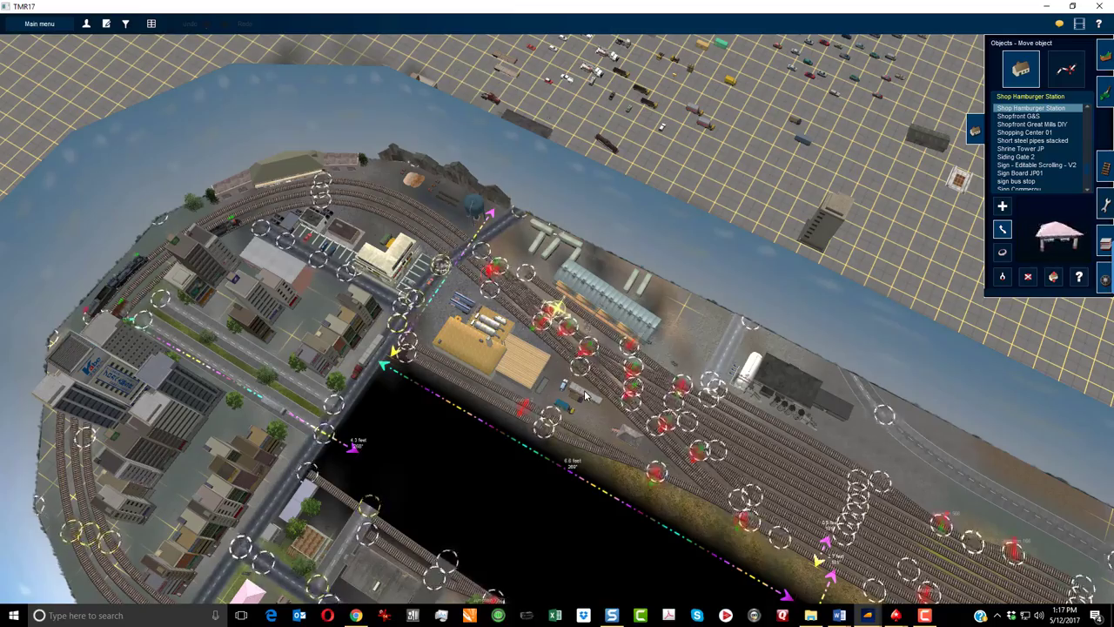
pyautogui.scroll(5, 585, 391)
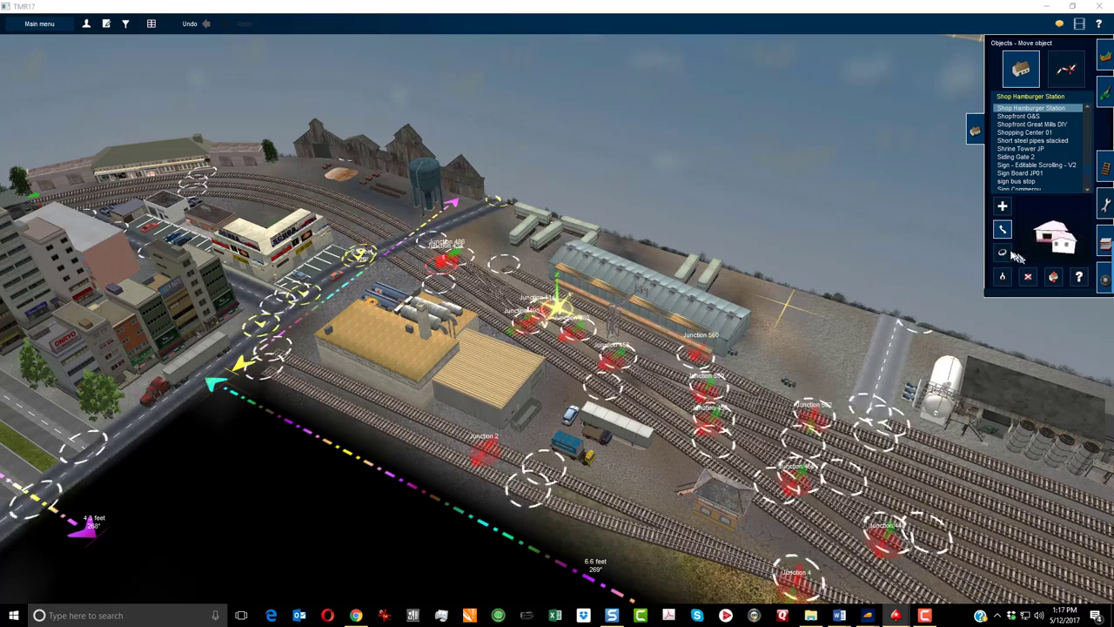
pyautogui.press('r')
pyautogui.moveTo(846, 323); pyautogui.dragTo(1018, 329)
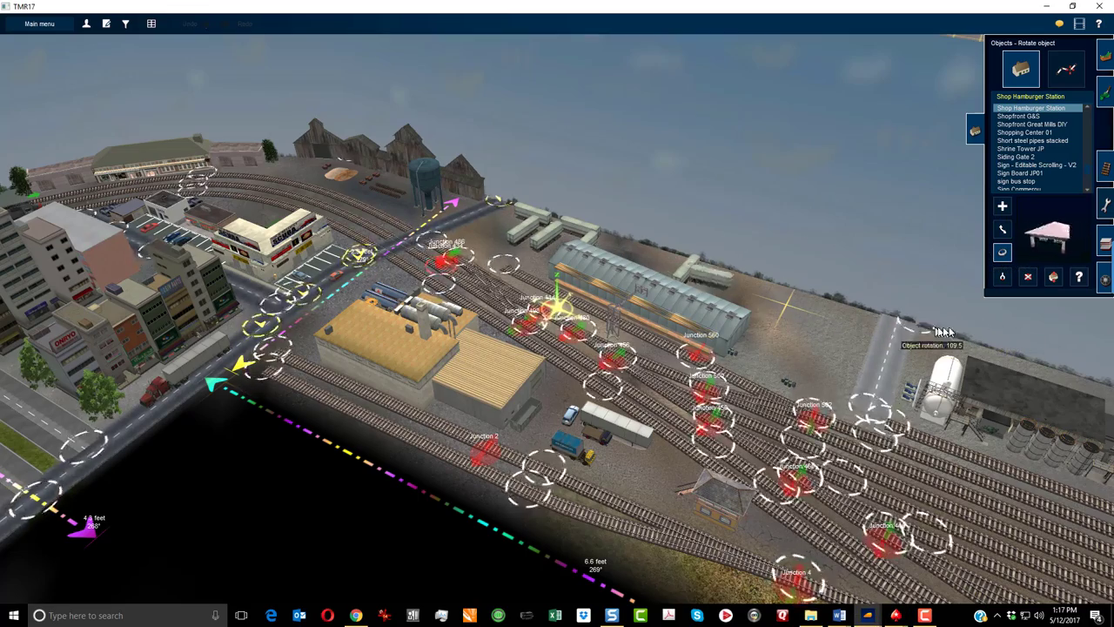
# Slide the small sheds beside the long warehouse a little to the left.
pyautogui.click(1003, 230)
pyautogui.moveTo(722, 265); pyautogui.dragTo(500, 356, button='right')
pyautogui.moveTo(596, 371); pyautogui.dragTo(371, 363)
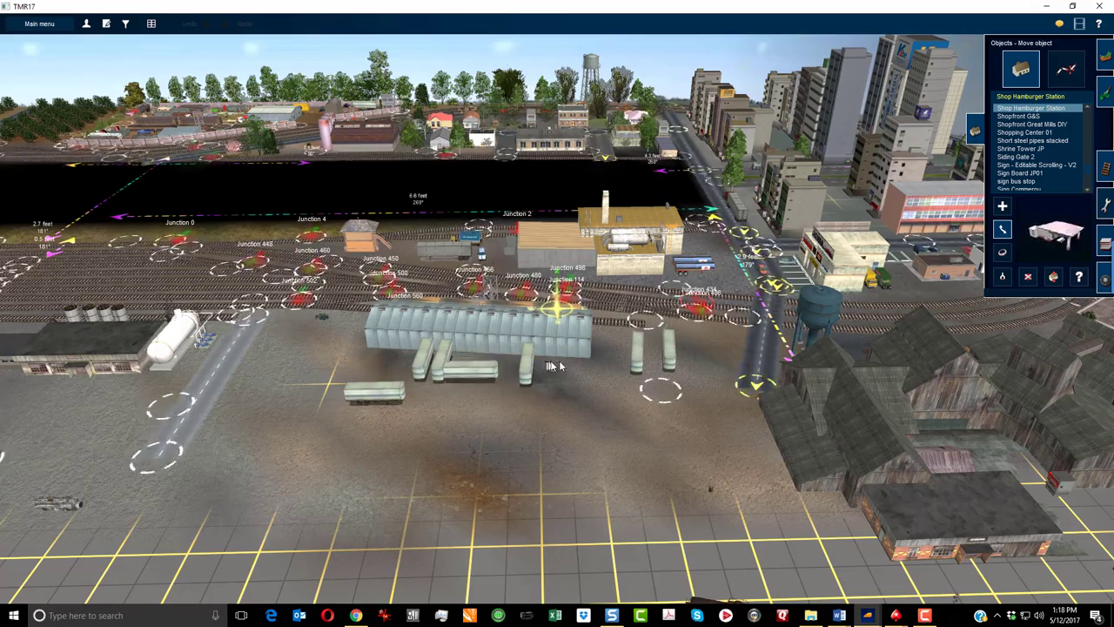
pyautogui.moveTo(609, 376); pyautogui.dragTo(769, 373, button='right')
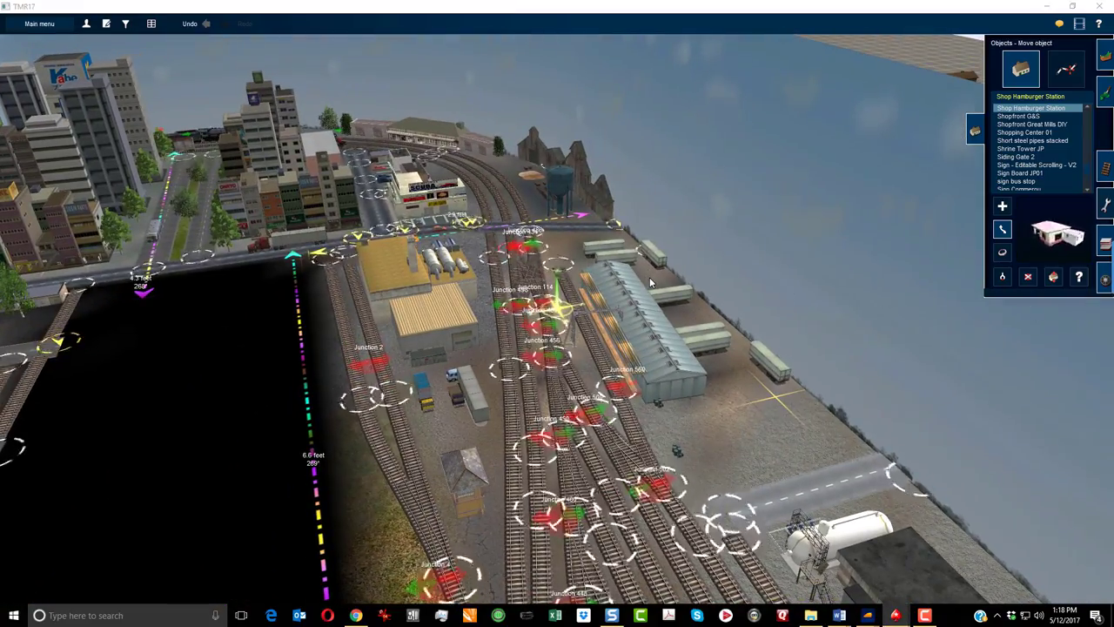
pyautogui.moveTo(649, 277); pyautogui.dragTo(568, 281, button='right')
# Add a DS Warehouse 02 beside the long warehouse and rotate it into line.
pyautogui.click(567, 280)
pyautogui.click(788, 344)
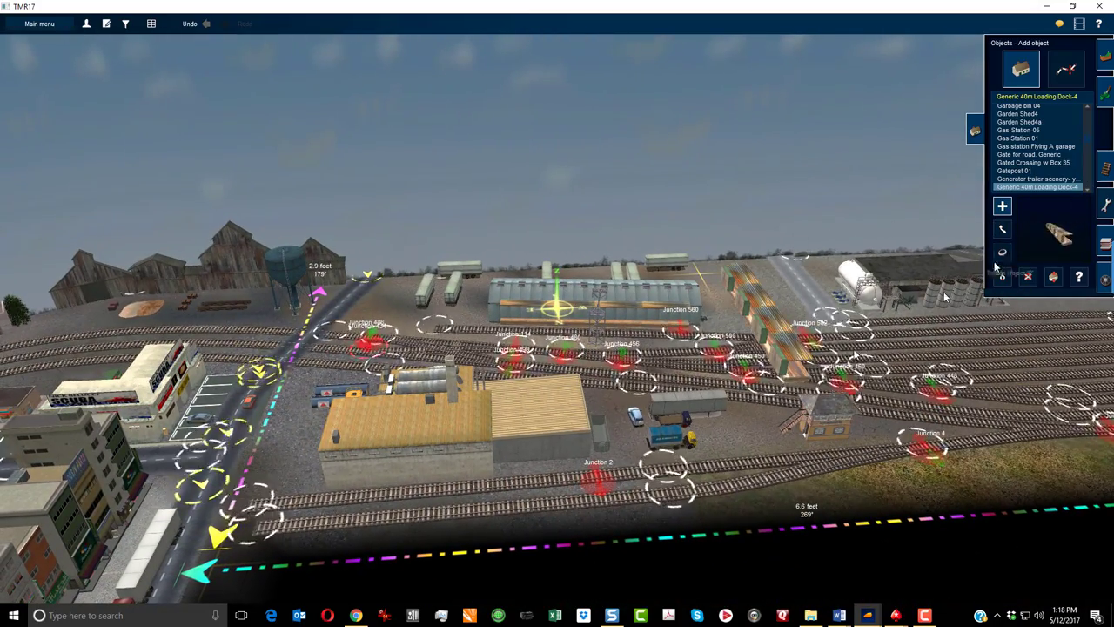
pyautogui.hotkey('ctrl', 'z')
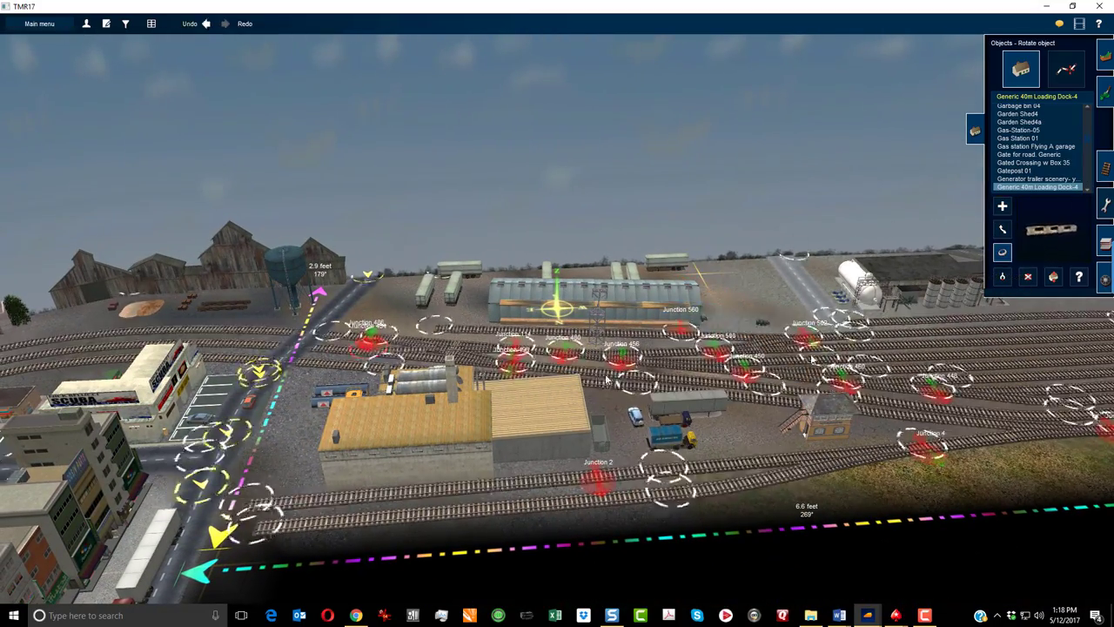
pyautogui.click(678, 293)
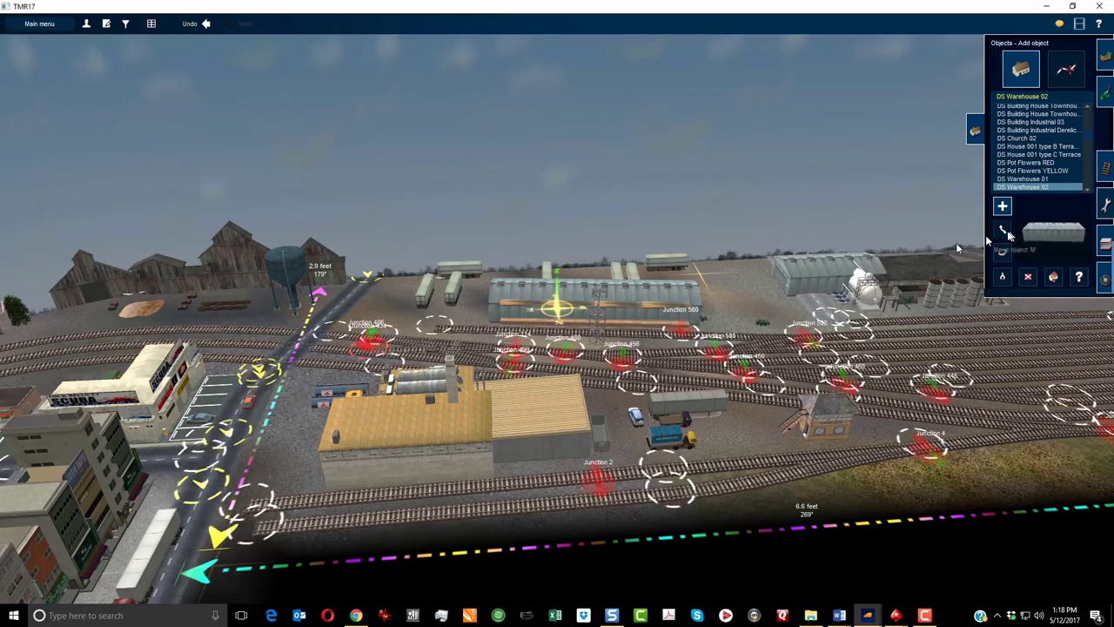
pyautogui.click(430, 300)
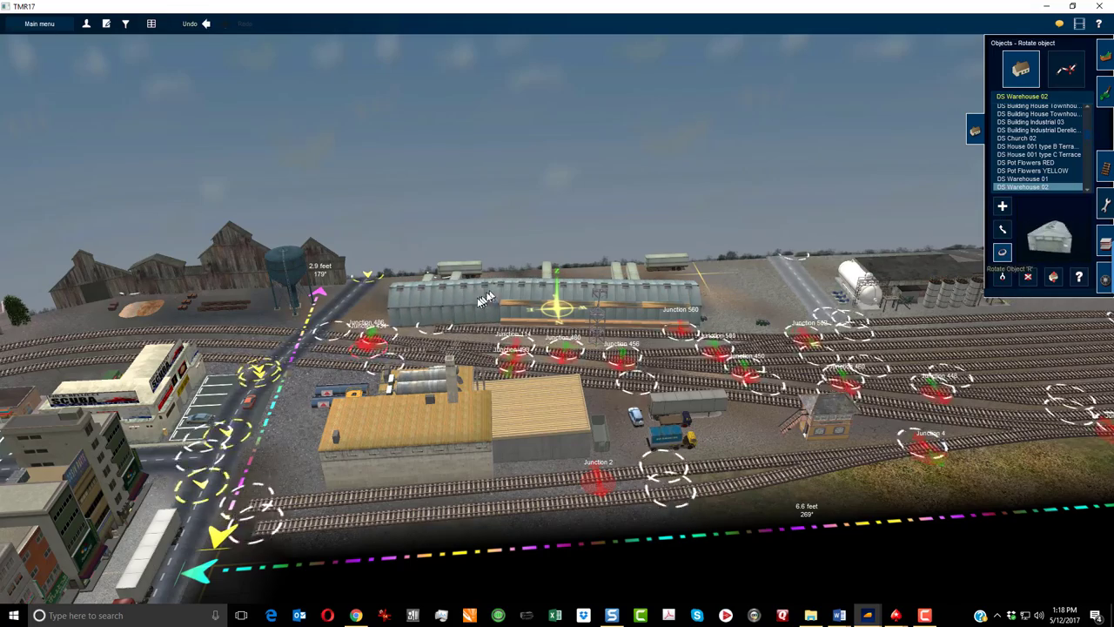
pyautogui.moveTo(471, 302); pyautogui.dragTo(416, 307)
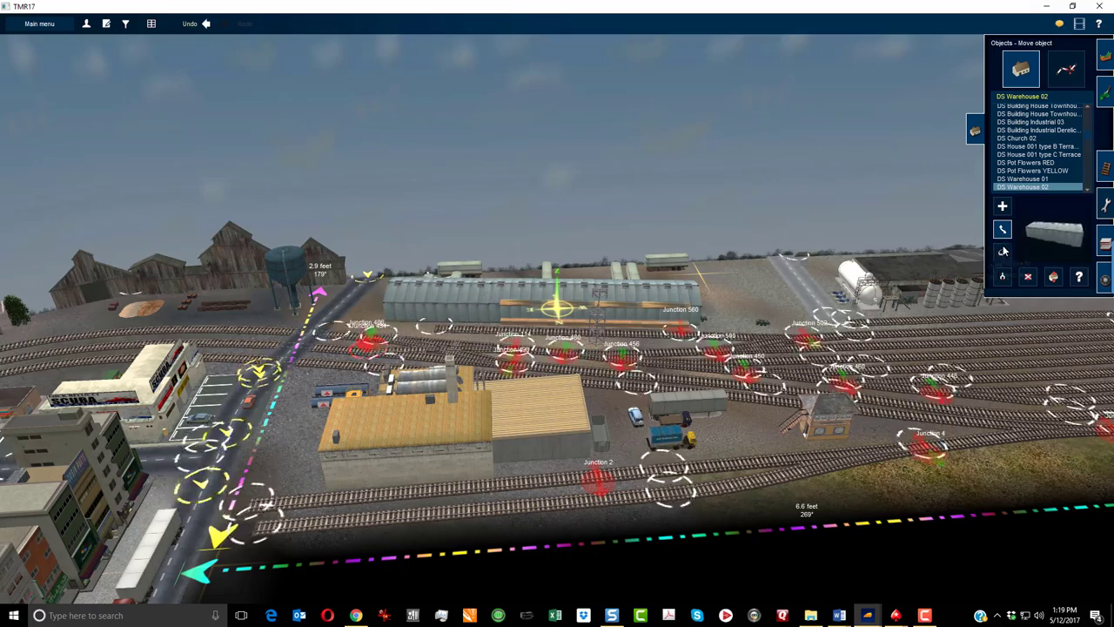
# Place a Generic 40m Loading Dock-4 along the warehouse front, rotated parallel at about 266°.
pyautogui.click(1002, 205)
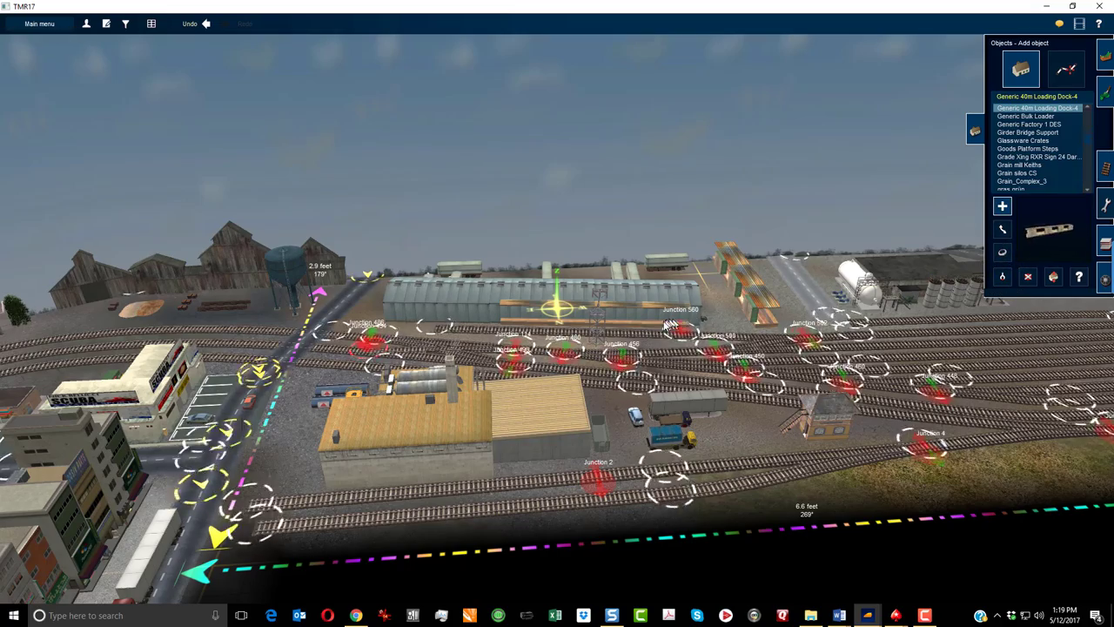
pyautogui.click(207, 24)
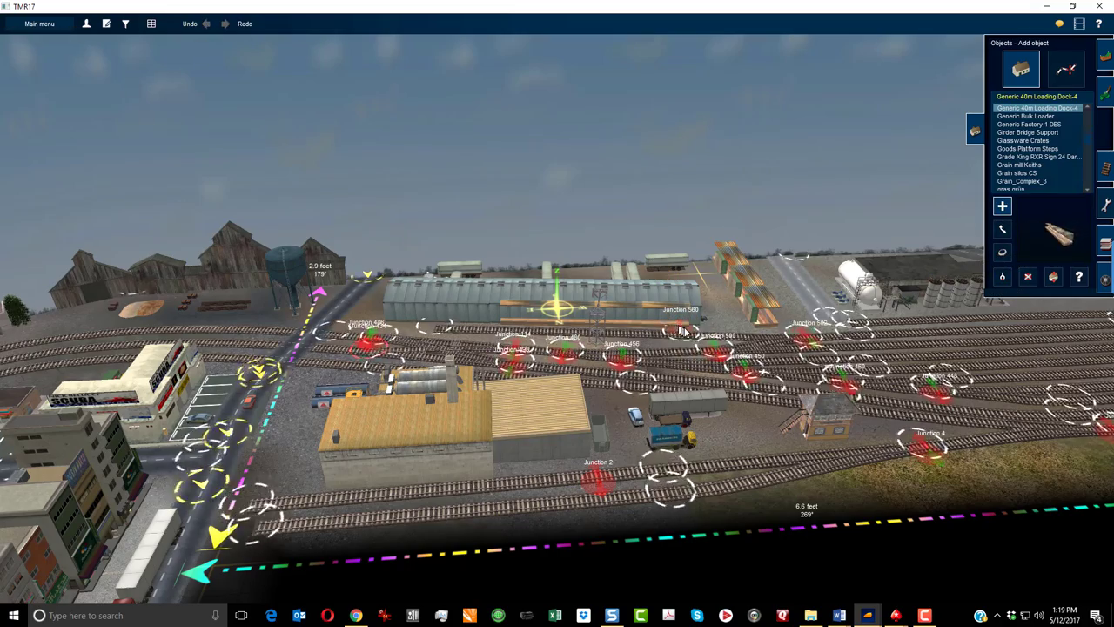
pyautogui.click(687, 332)
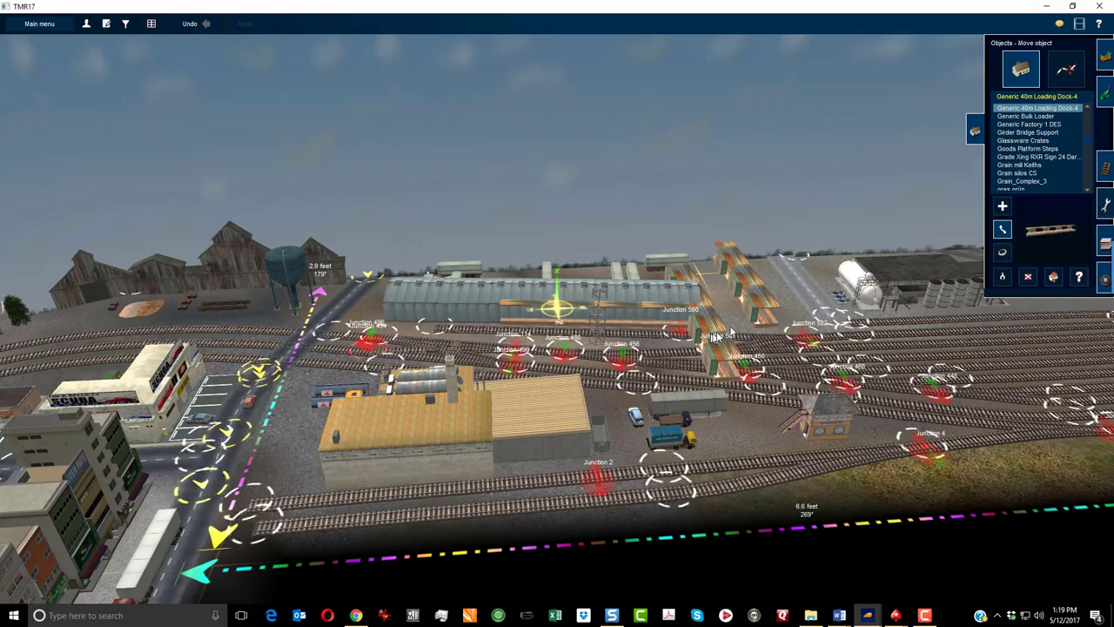
pyautogui.click(1028, 278)
pyautogui.moveTo(628, 327); pyautogui.dragTo(640, 328)
pyautogui.moveTo(762, 299); pyautogui.dragTo(461, 318)
pyautogui.click(1002, 253)
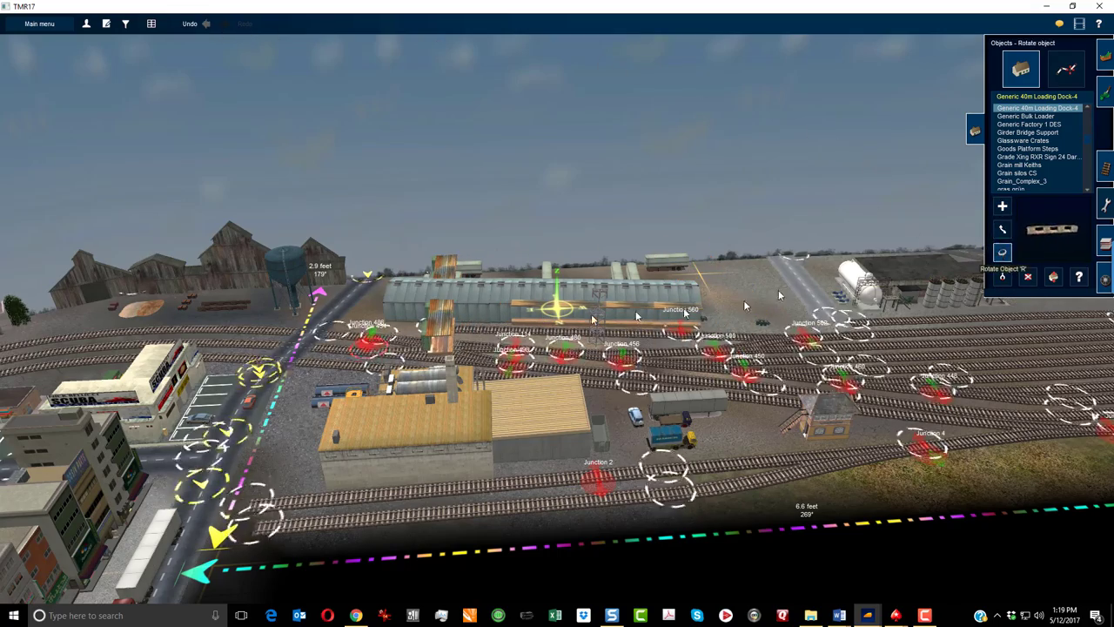
pyautogui.moveTo(349, 313); pyautogui.dragTo(190, 322)
pyautogui.press('m')
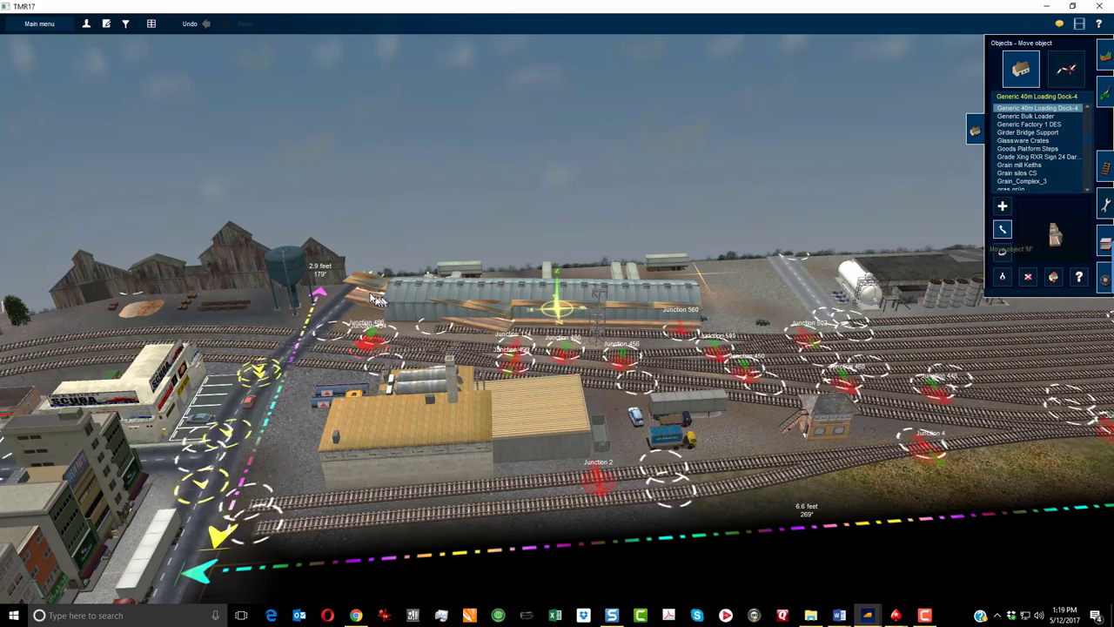
pyautogui.press('r')
pyautogui.moveTo(370, 301); pyautogui.dragTo(484, 317)
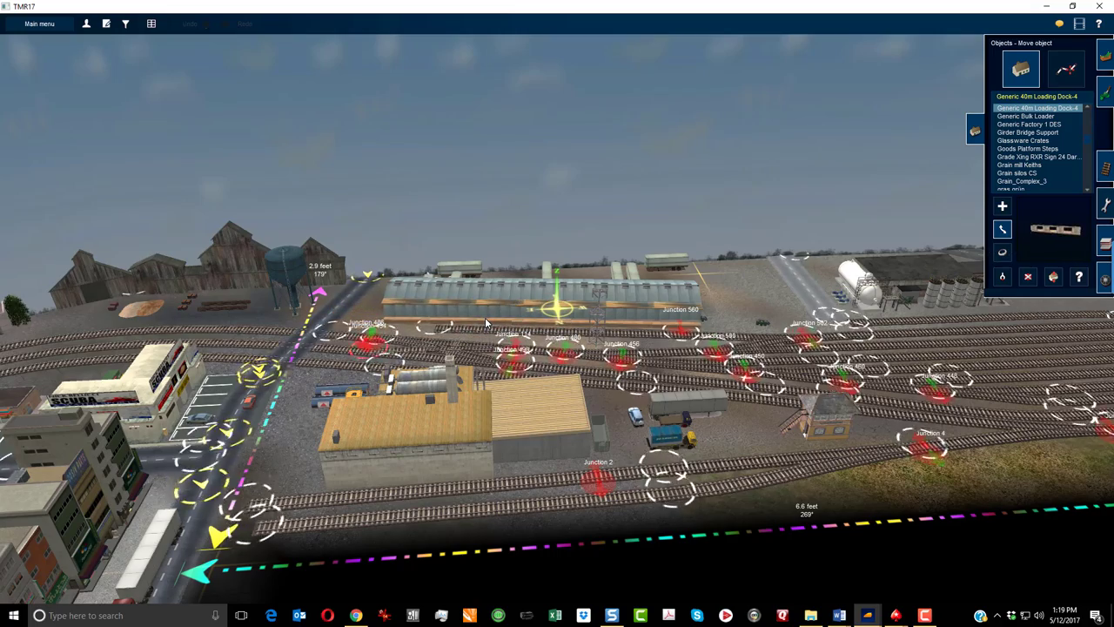
# Place a white pipe section at the warehouse's left end, removing a stray grey rail car.
pyautogui.press('F5')
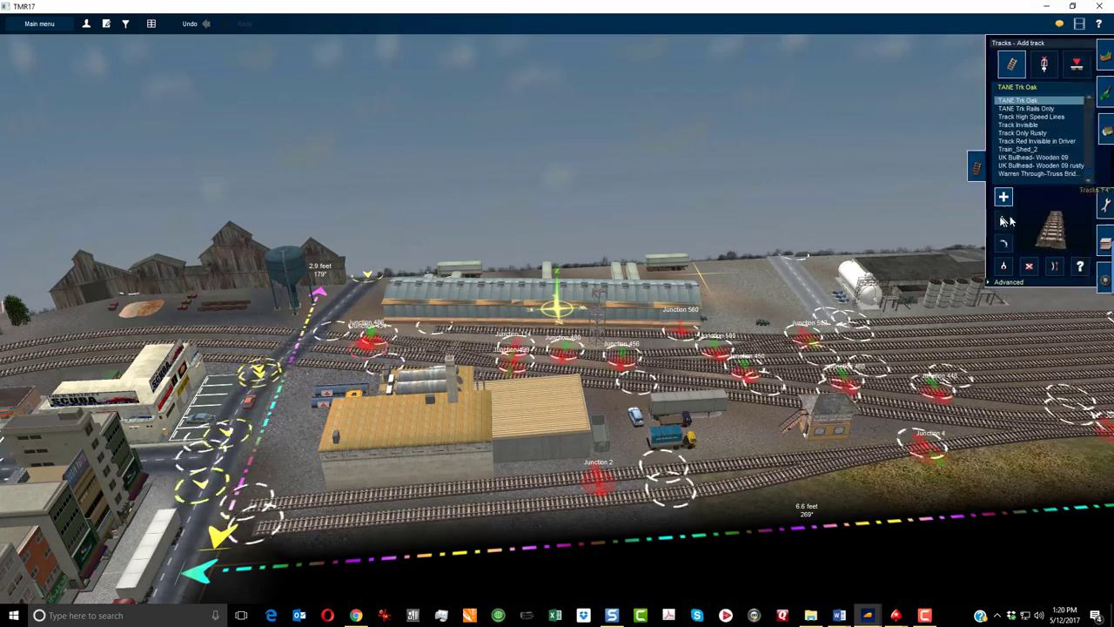
pyautogui.click(435, 335)
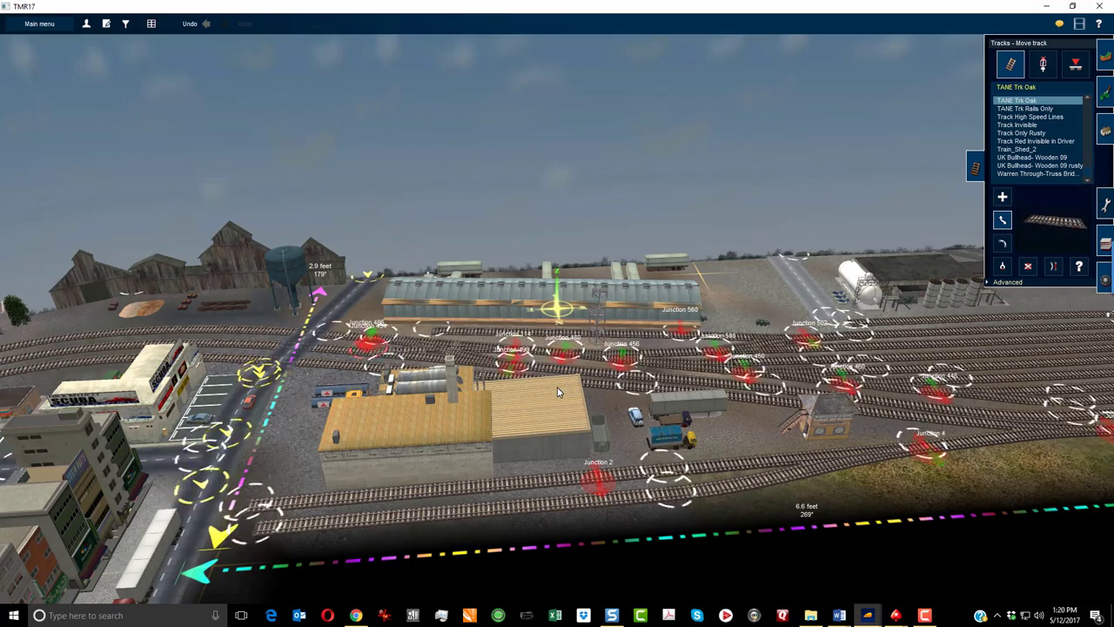
pyautogui.click(1107, 132)
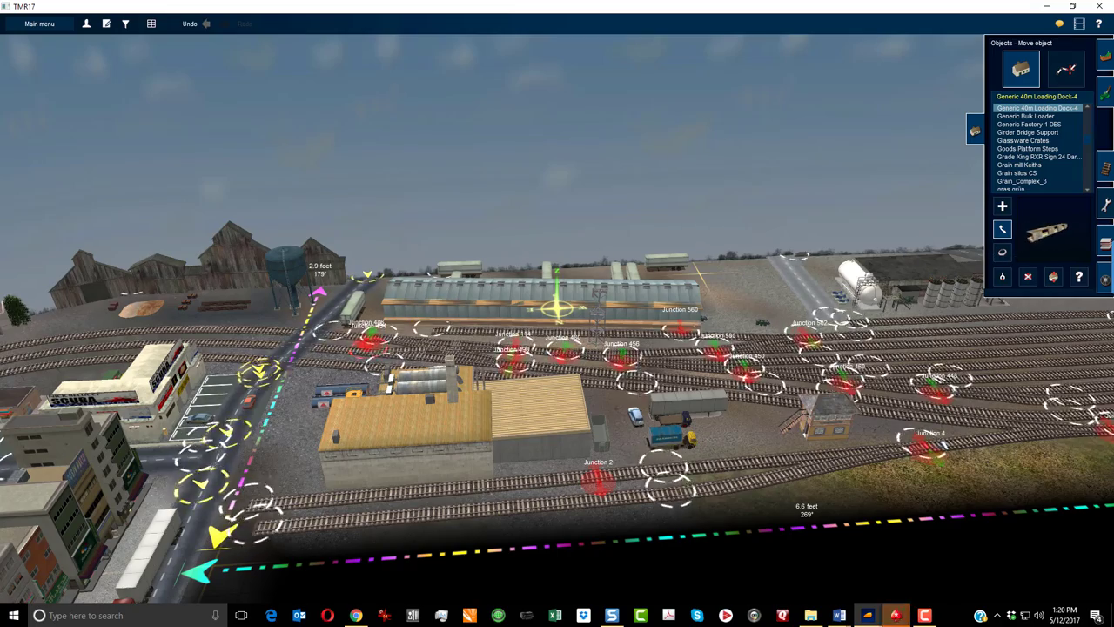
pyautogui.click(437, 296)
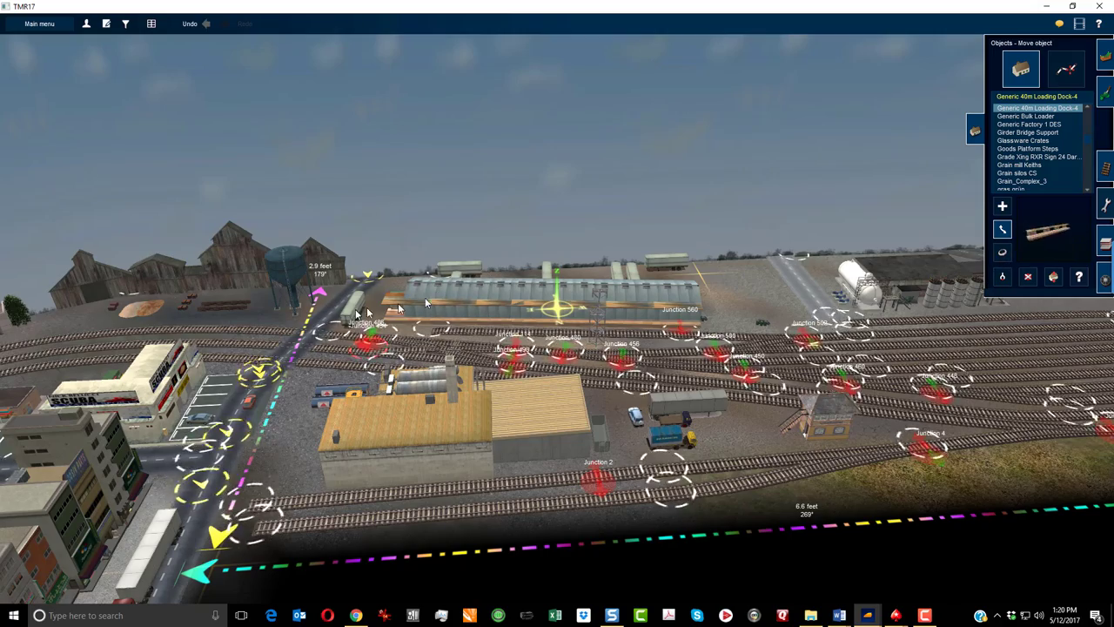
pyautogui.hotkey('ctrl', 'z')
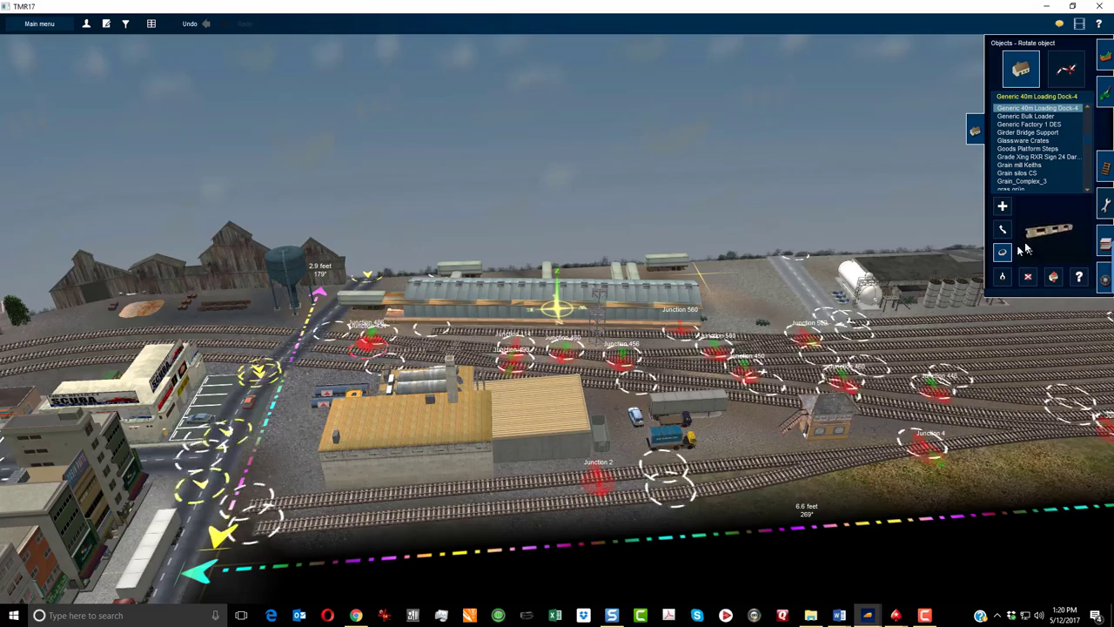
pyautogui.moveTo(383, 305); pyautogui.dragTo(425, 335, button='right')
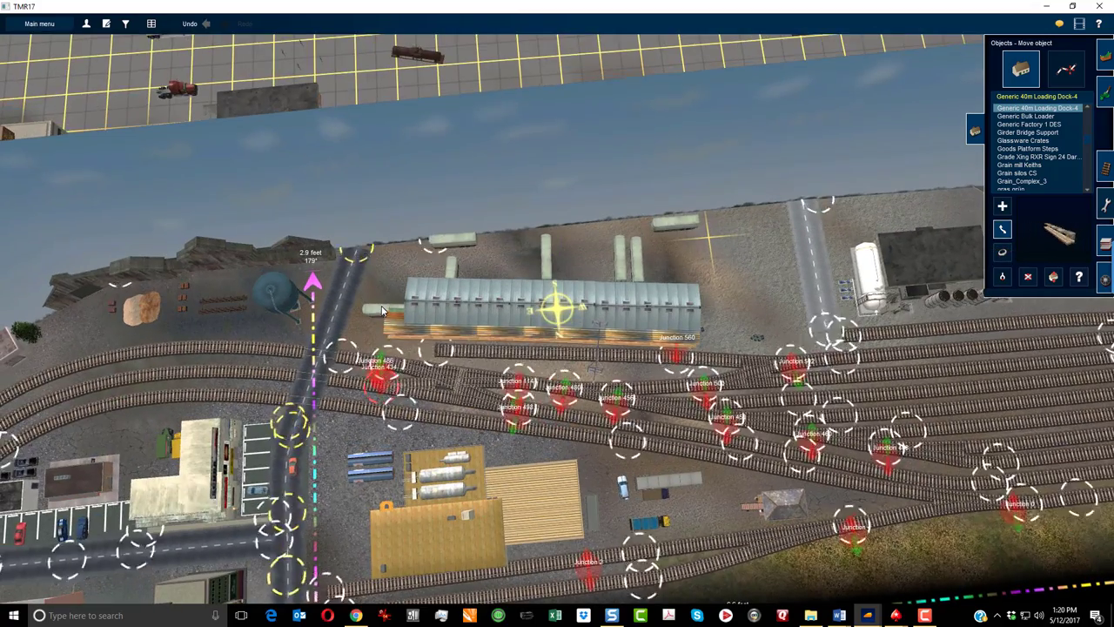
pyautogui.click(425, 334)
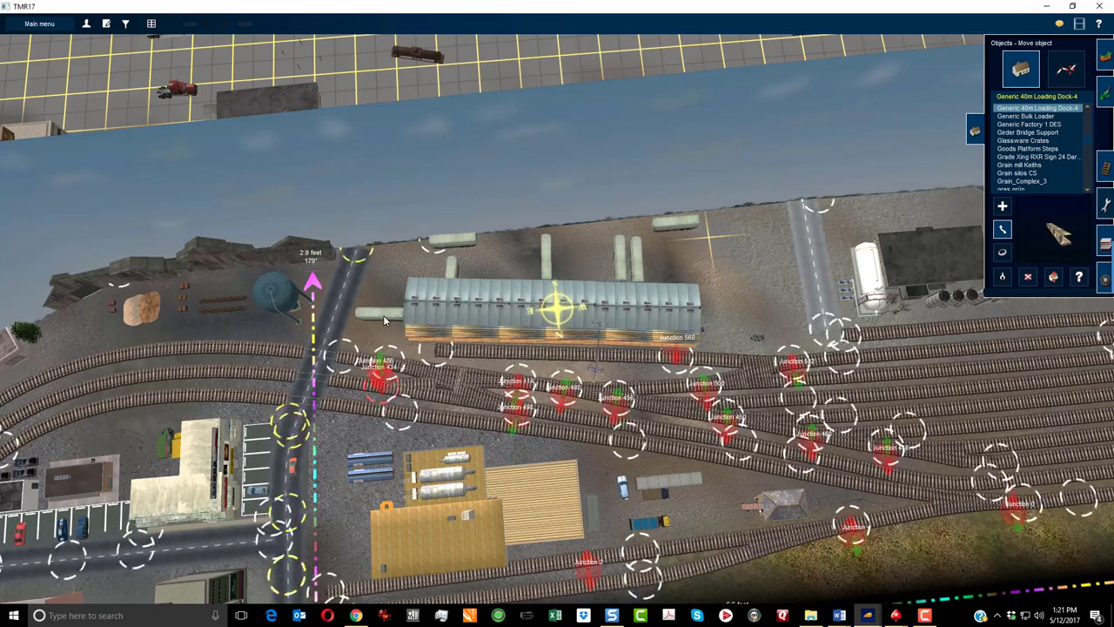
pyautogui.click(401, 306)
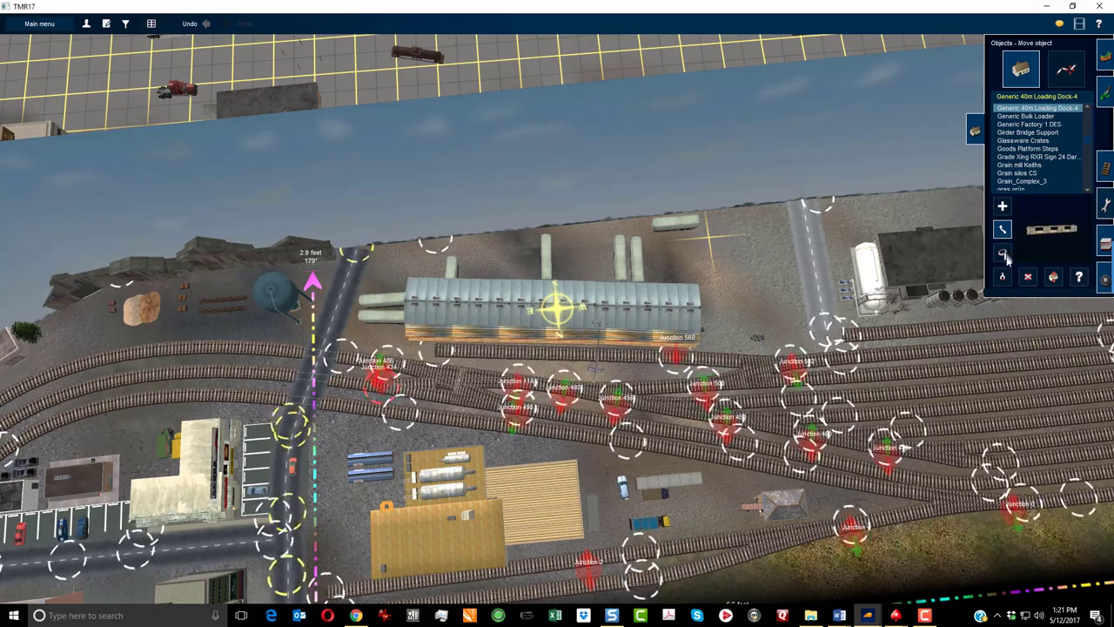
pyautogui.press('r')
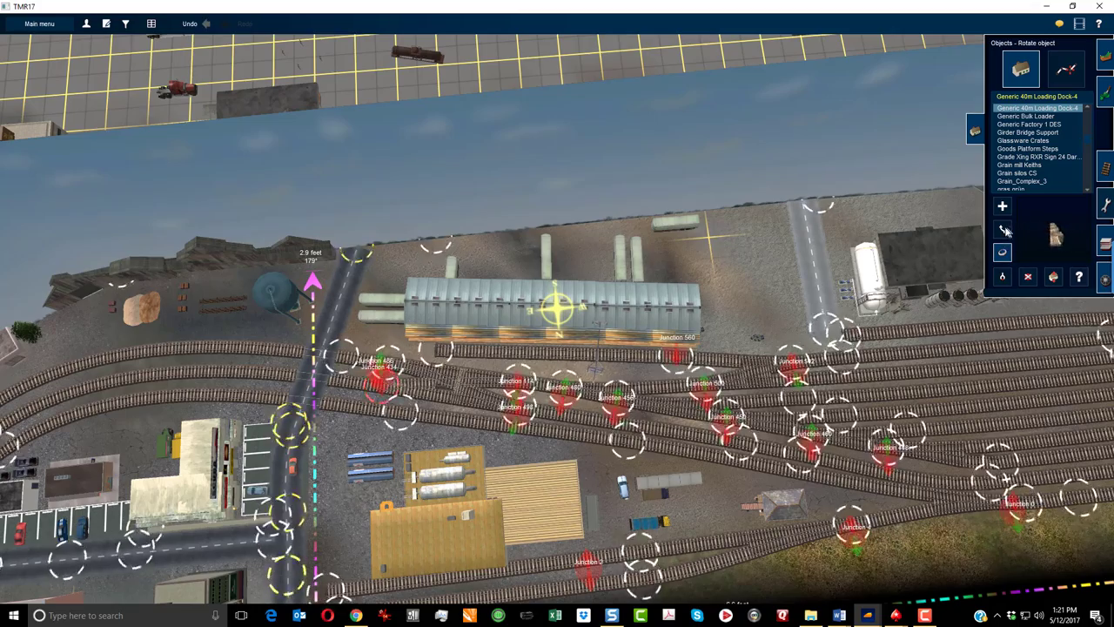
pyautogui.press('m')
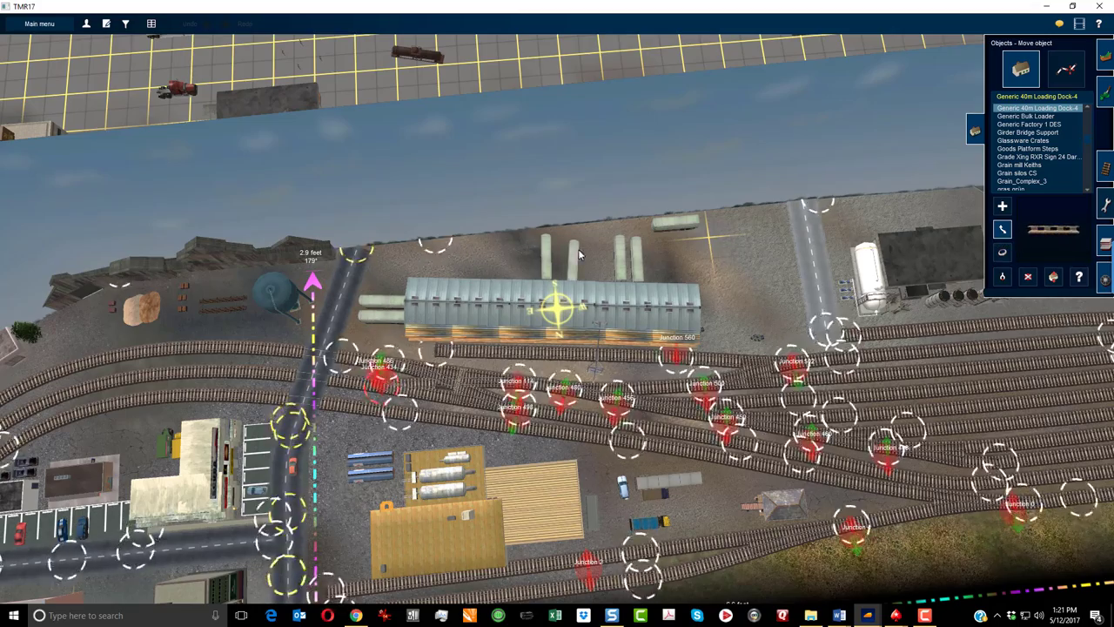
# Rotate the object from 179° to 151° and nudge the small dock into position.
pyautogui.moveTo(477, 259); pyautogui.dragTo(355, 136, button='right')
pyautogui.scroll(-3, 355, 137)
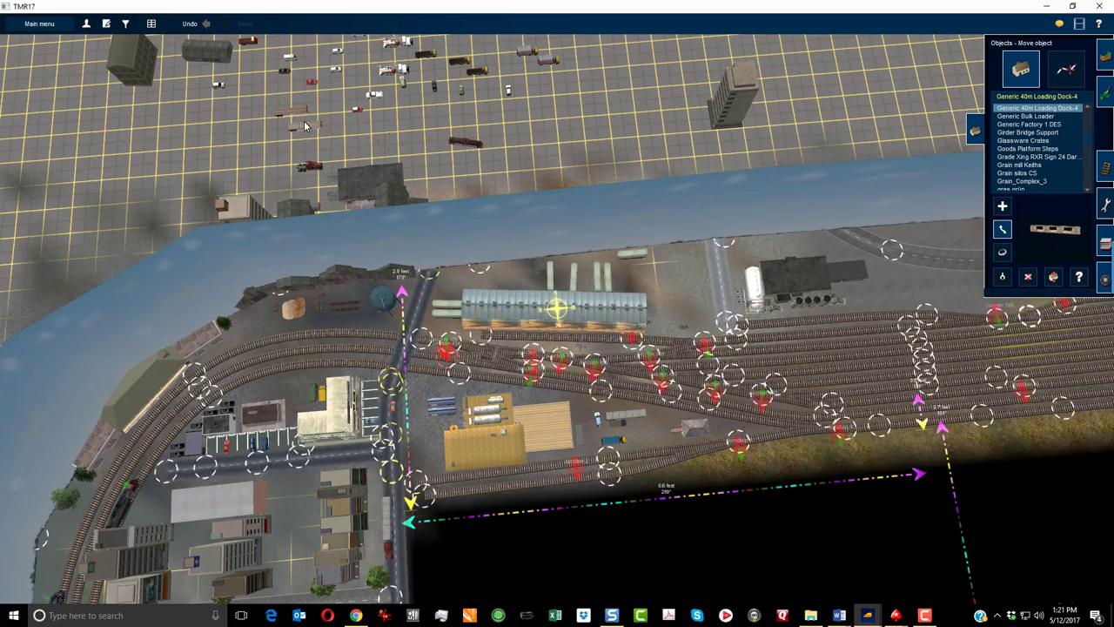
pyautogui.press('r')
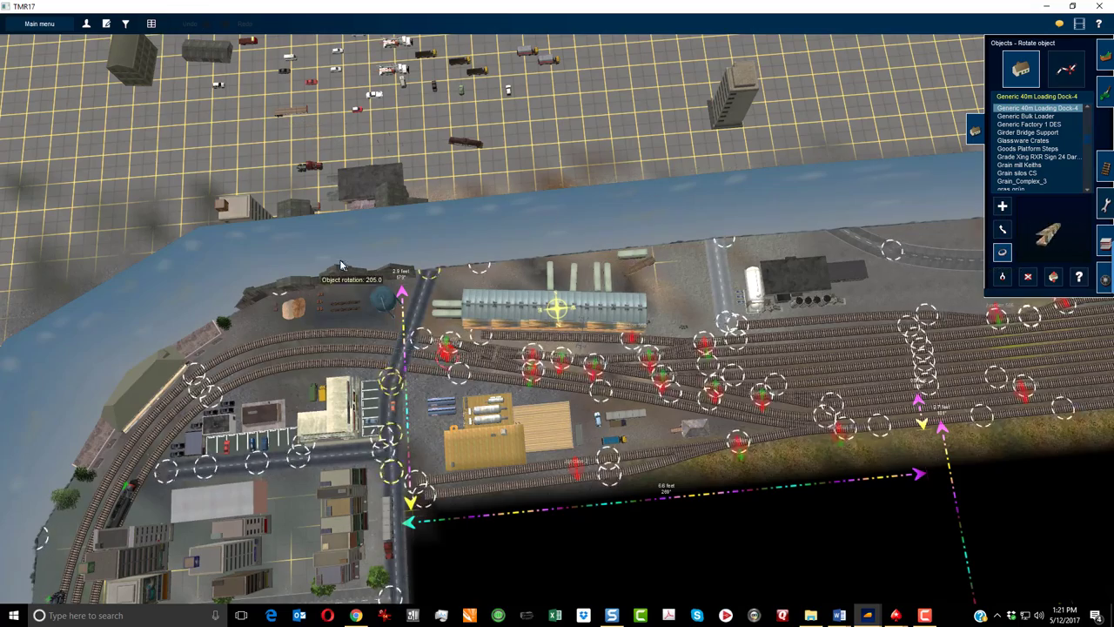
pyautogui.moveTo(303, 245); pyautogui.dragTo(802, 257)
pyautogui.press('m')
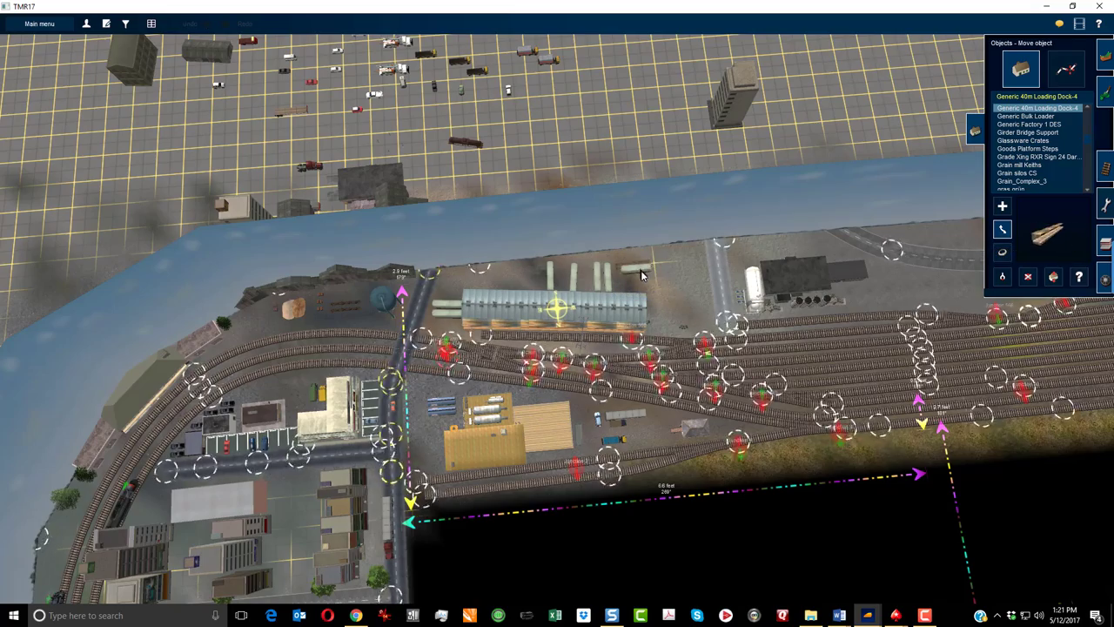
pyautogui.moveTo(635, 258); pyautogui.dragTo(631, 248)
pyautogui.scroll(-3, 579, 281)
pyautogui.scroll(6, 557, 308)
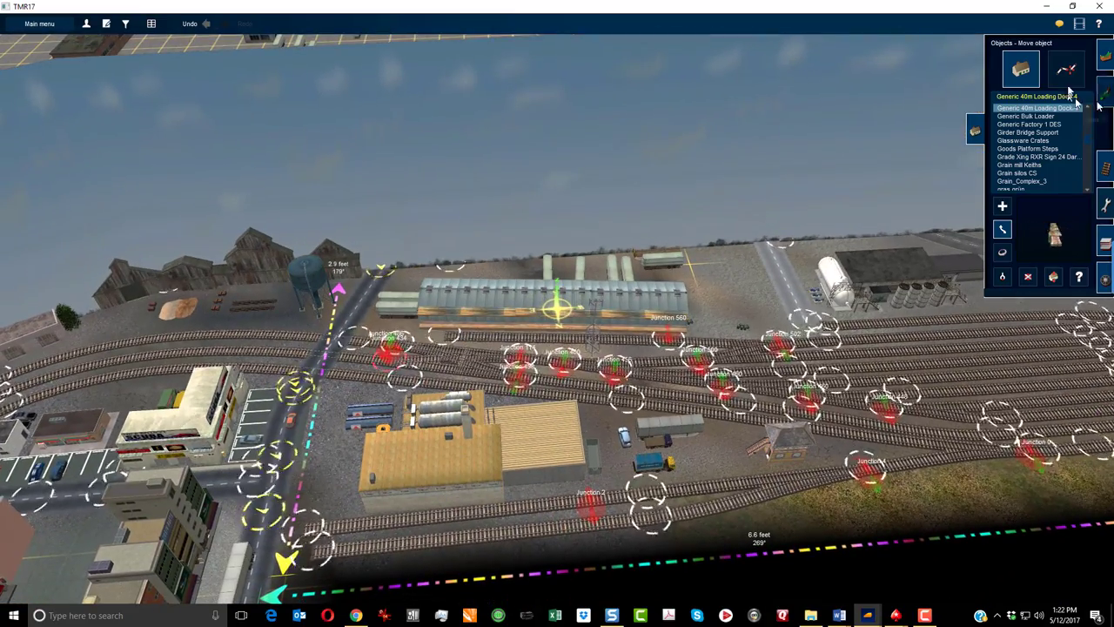
# Pick the Fence Chain Link 2 1942 spline and lay it by the grey warehouse's right end.
pyautogui.click(1067, 70)
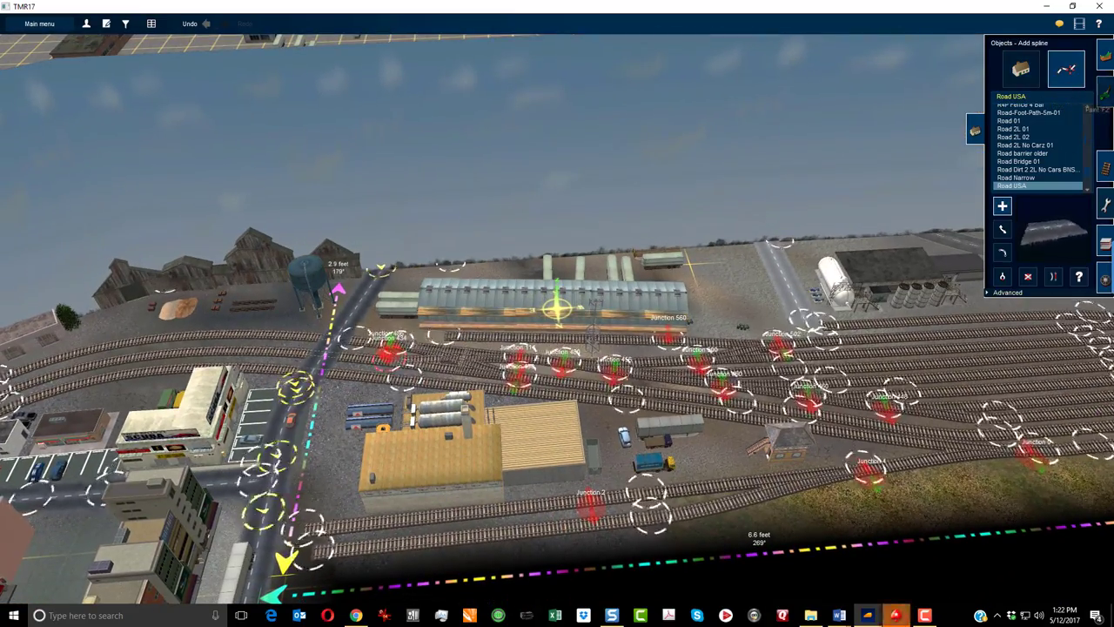
pyautogui.scroll(1, 1014, 179)
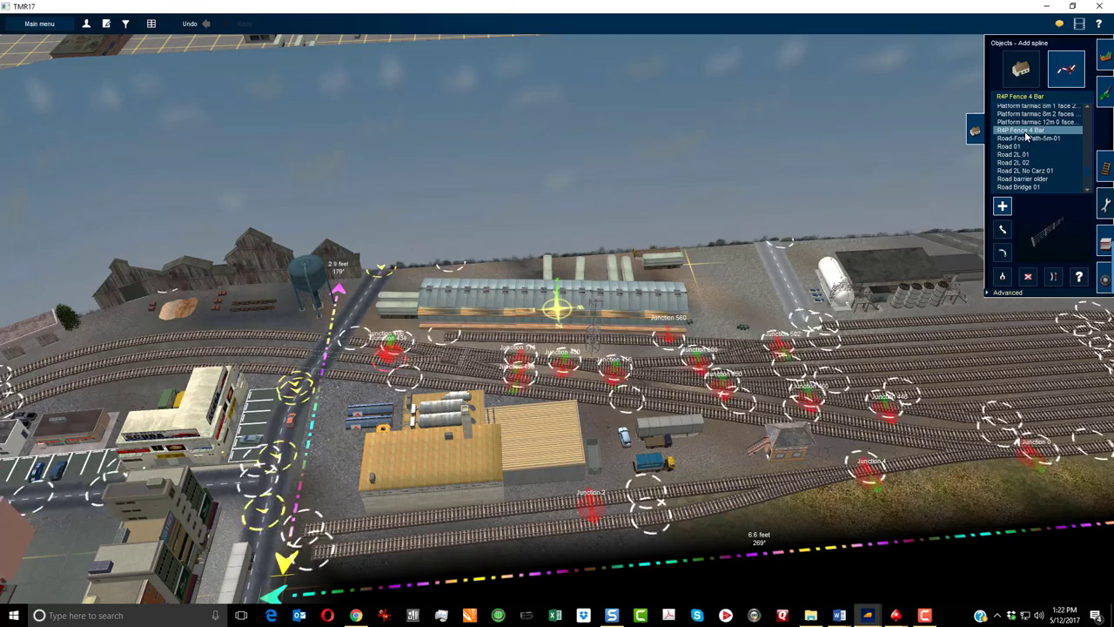
pyautogui.scroll(3, 1027, 137)
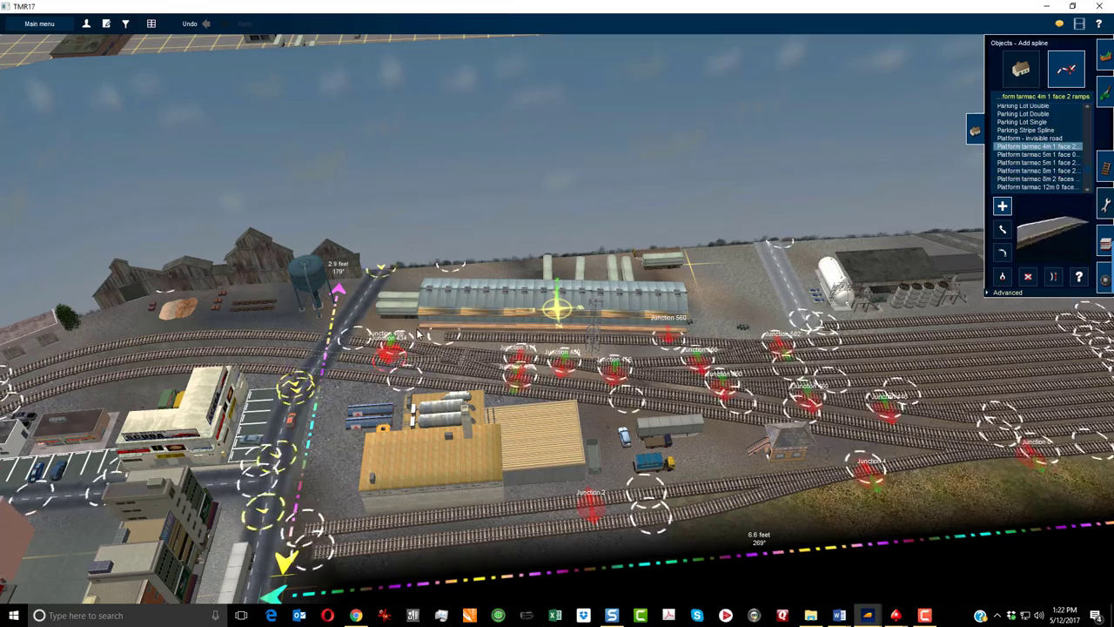
pyautogui.scroll(8, 1053, 139)
pyautogui.click(1053, 137)
pyautogui.scroll(1, 1053, 135)
pyautogui.click(1048, 136)
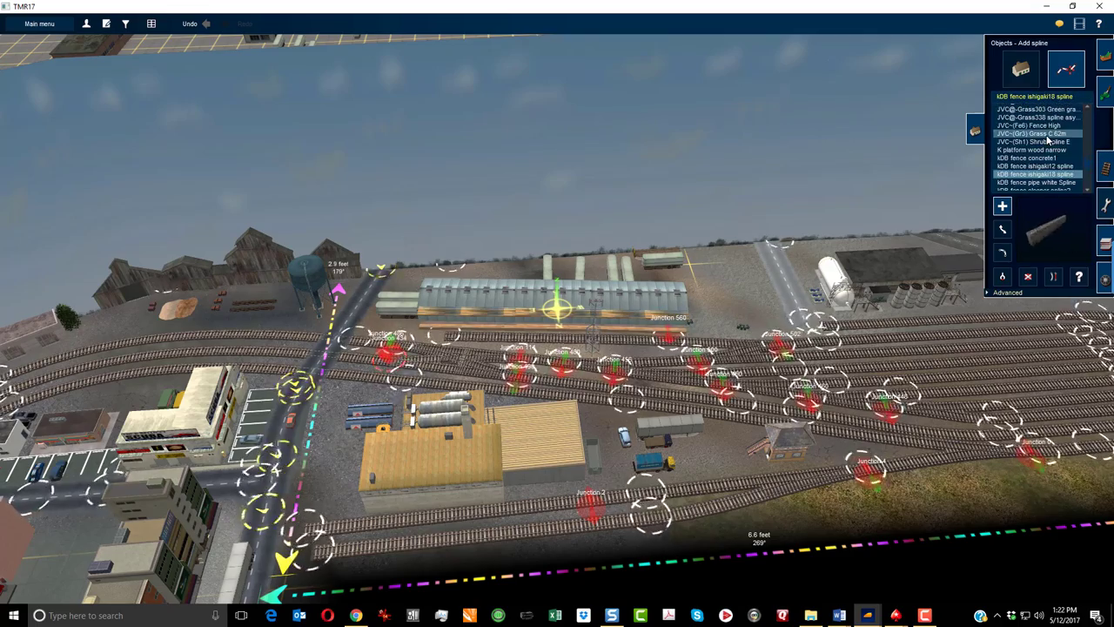
pyautogui.scroll(5, 1049, 139)
pyautogui.scroll(4, 1049, 140)
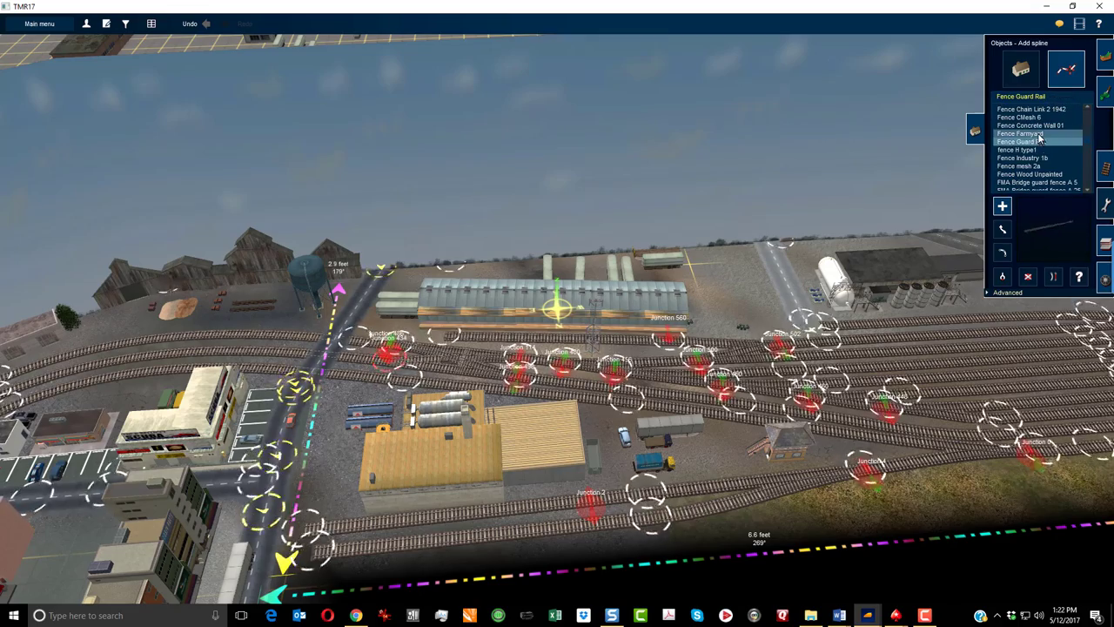
pyautogui.click(687, 264)
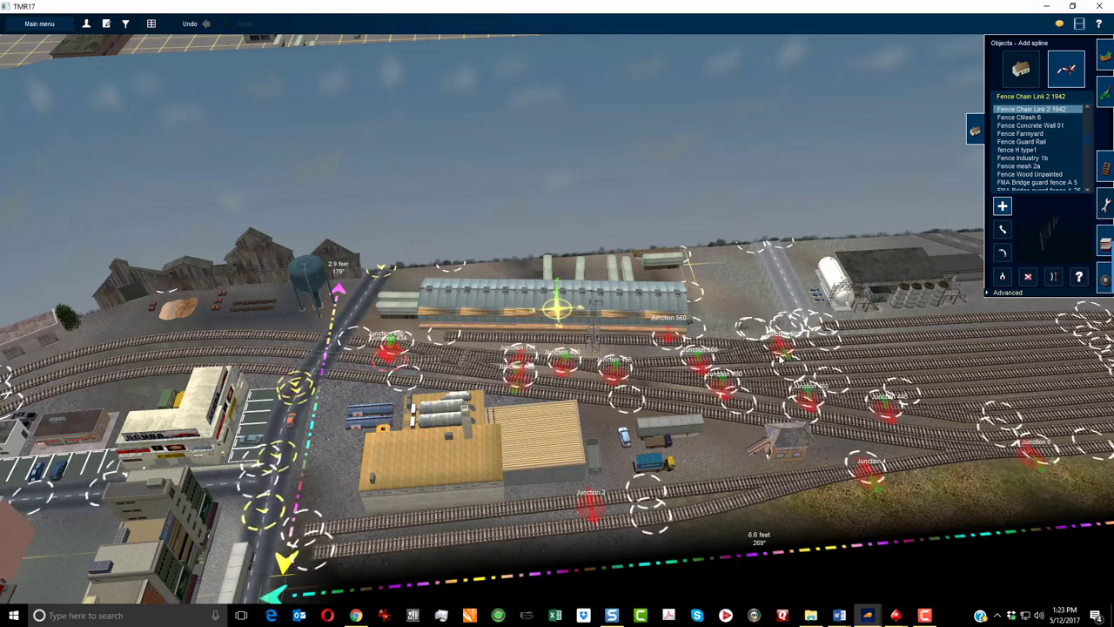
pyautogui.press('m')
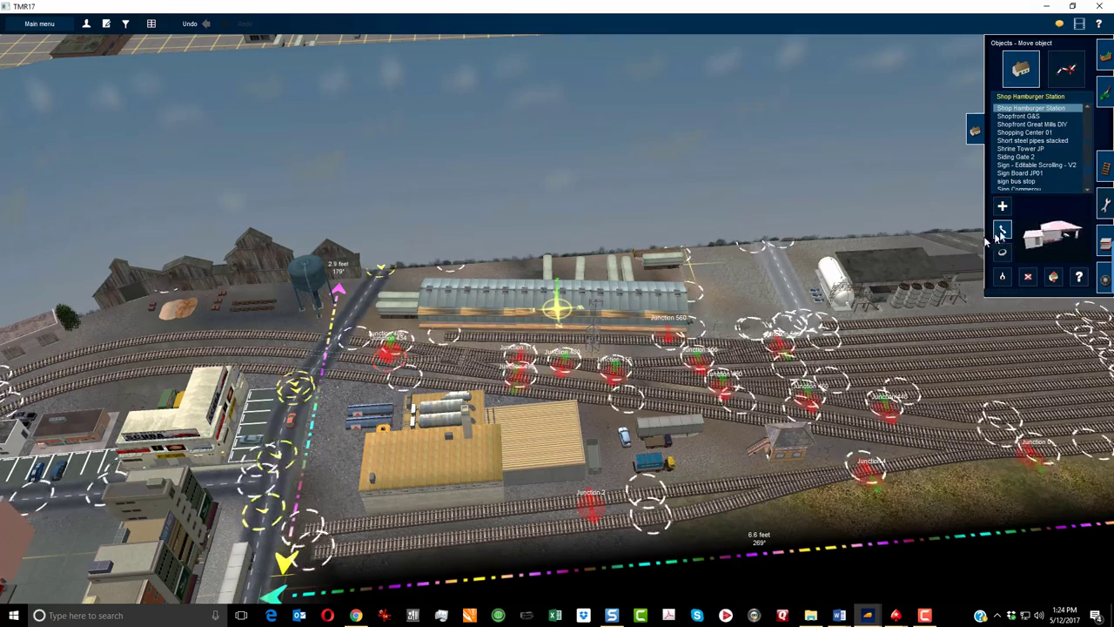
# Turn an object to about 83°, nudge the tan warehouse, and move the grey trailer beside the blue truck.
pyautogui.moveTo(653, 267); pyautogui.dragTo(657, 260)
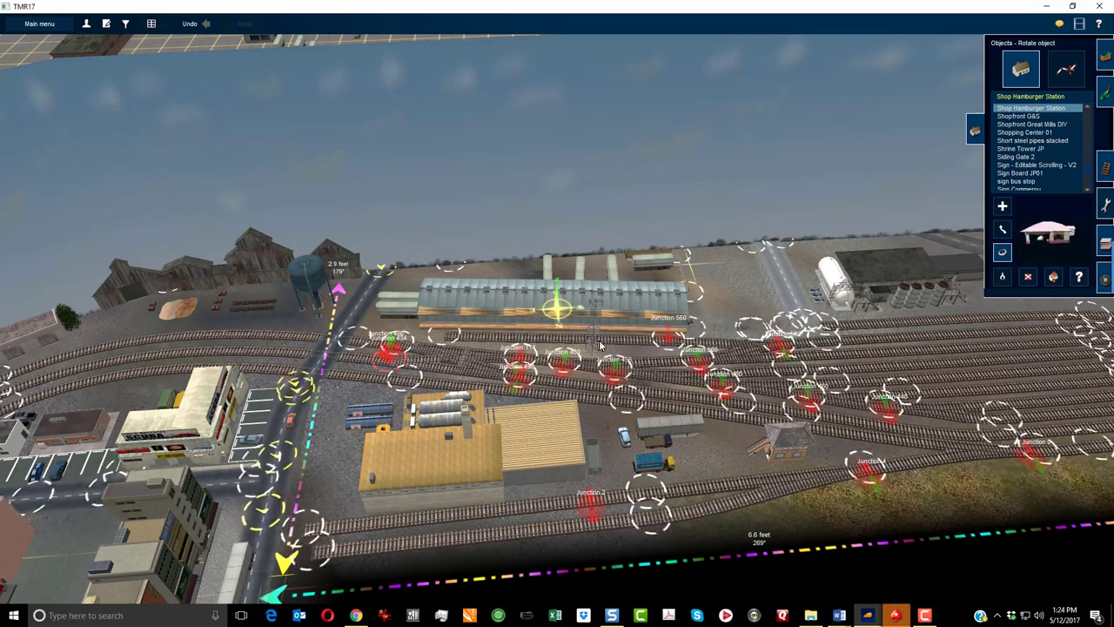
pyautogui.moveTo(635, 328); pyautogui.dragTo(614, 342)
pyautogui.click(1003, 229)
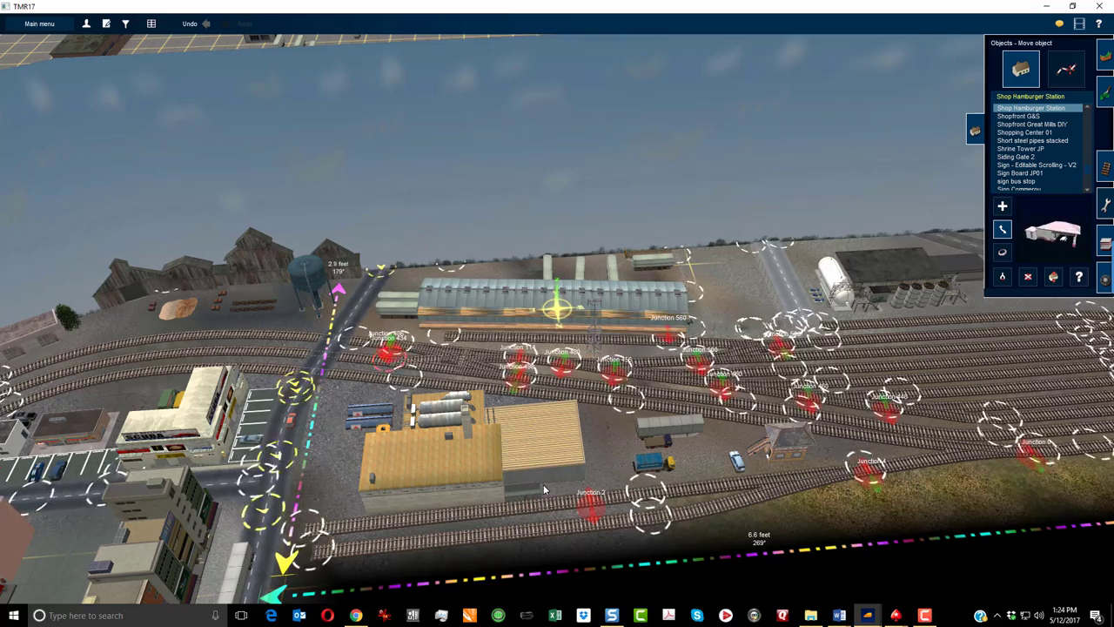
pyautogui.press('m')
pyautogui.moveTo(453, 446); pyautogui.dragTo(455, 445)
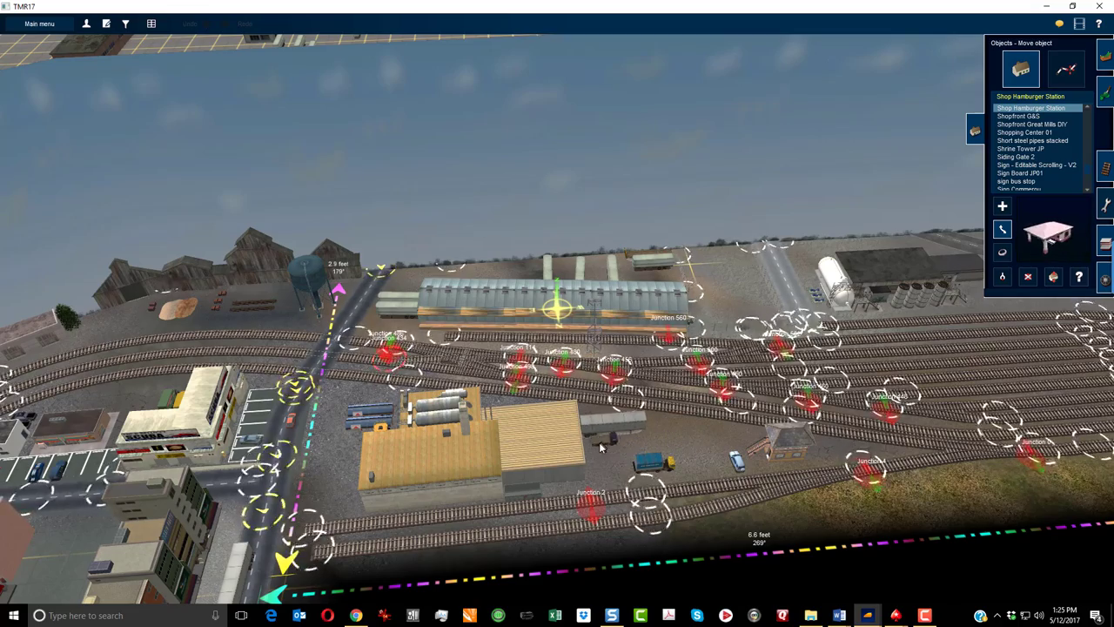
pyautogui.moveTo(618, 439); pyautogui.dragTo(618, 456)
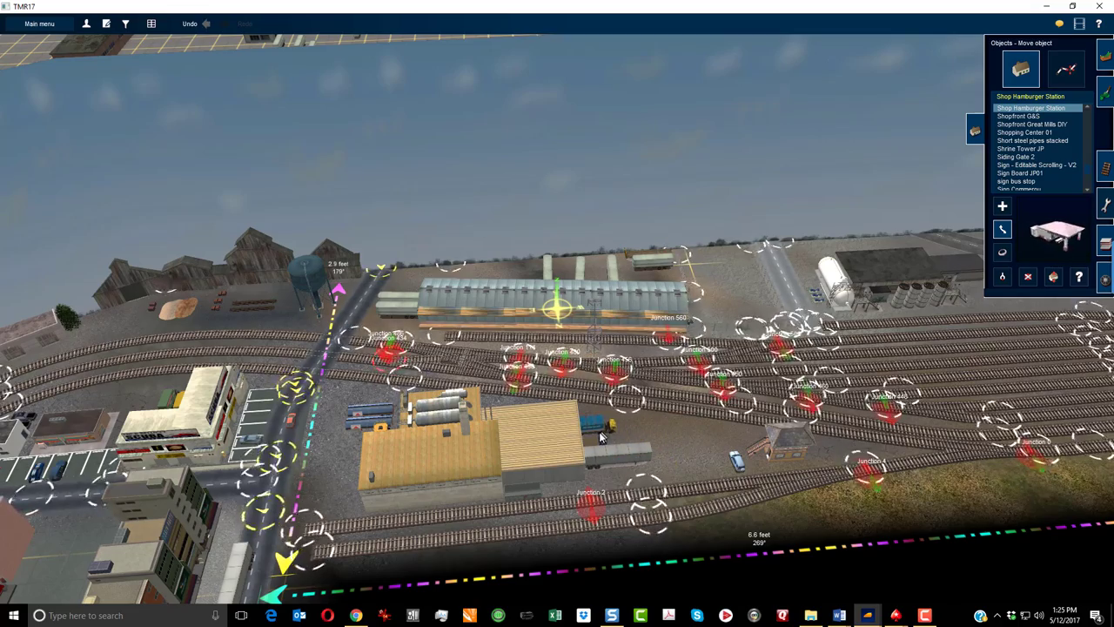
# Turn the blue pickup beside the tan warehouse to 311° so it faces the tracks.
pyautogui.moveTo(599, 433); pyautogui.dragTo(432, 142, button='right')
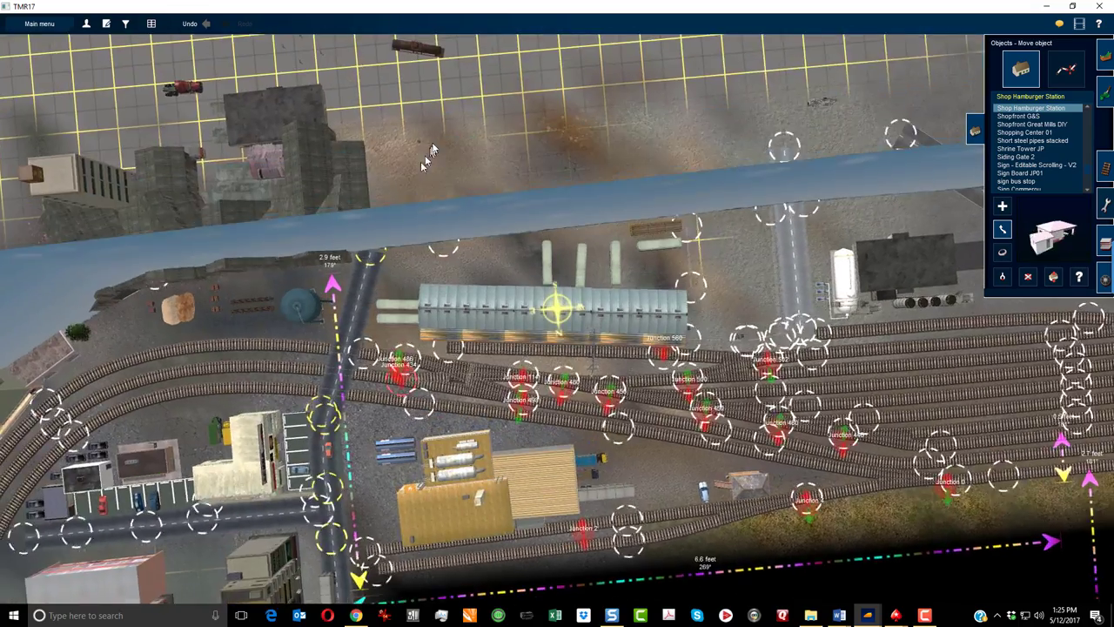
pyautogui.press('Up')
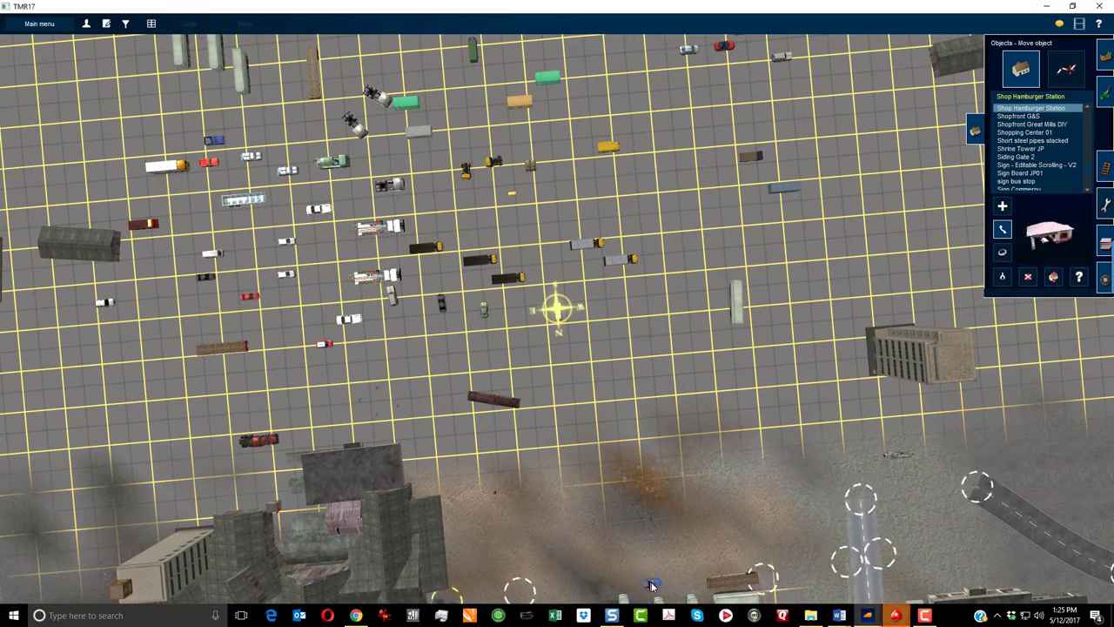
pyautogui.press('Down')
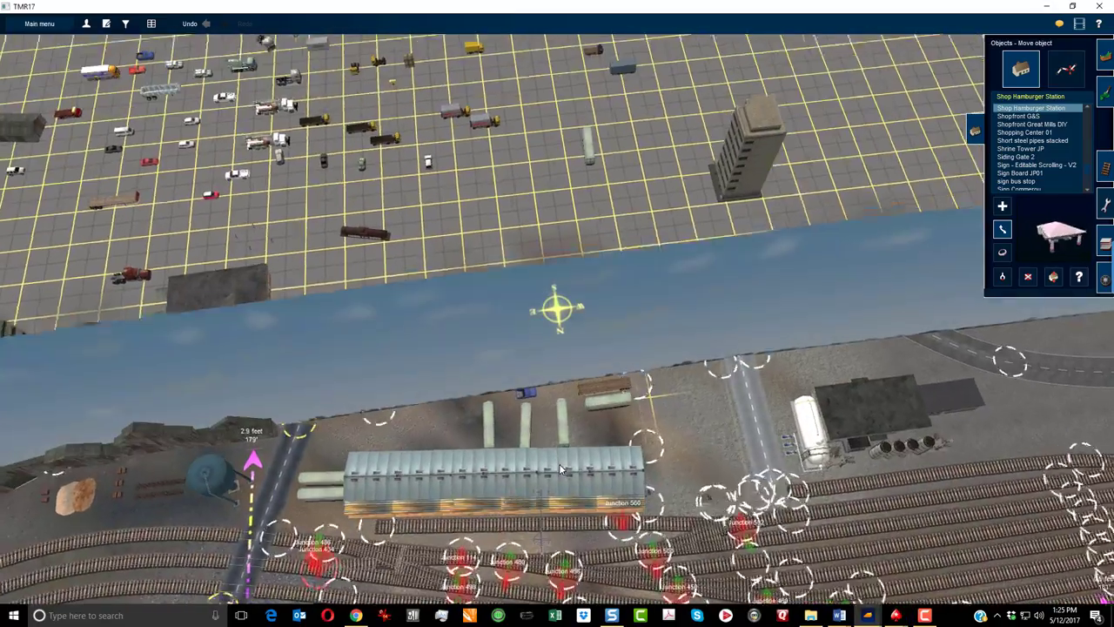
pyautogui.scroll(5, 630, 382)
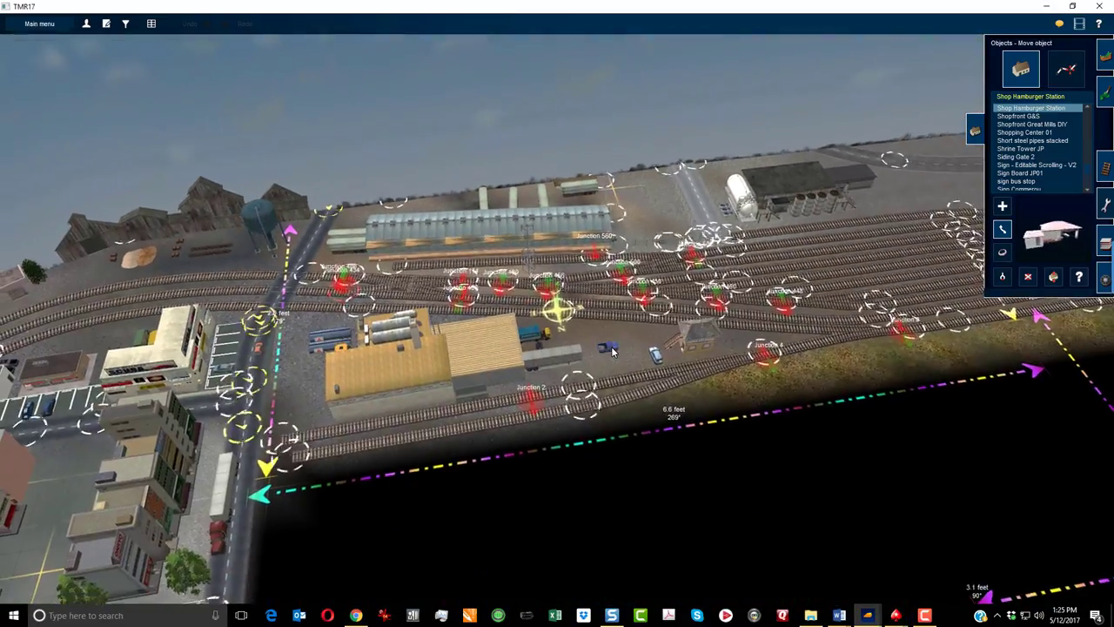
pyautogui.press('r')
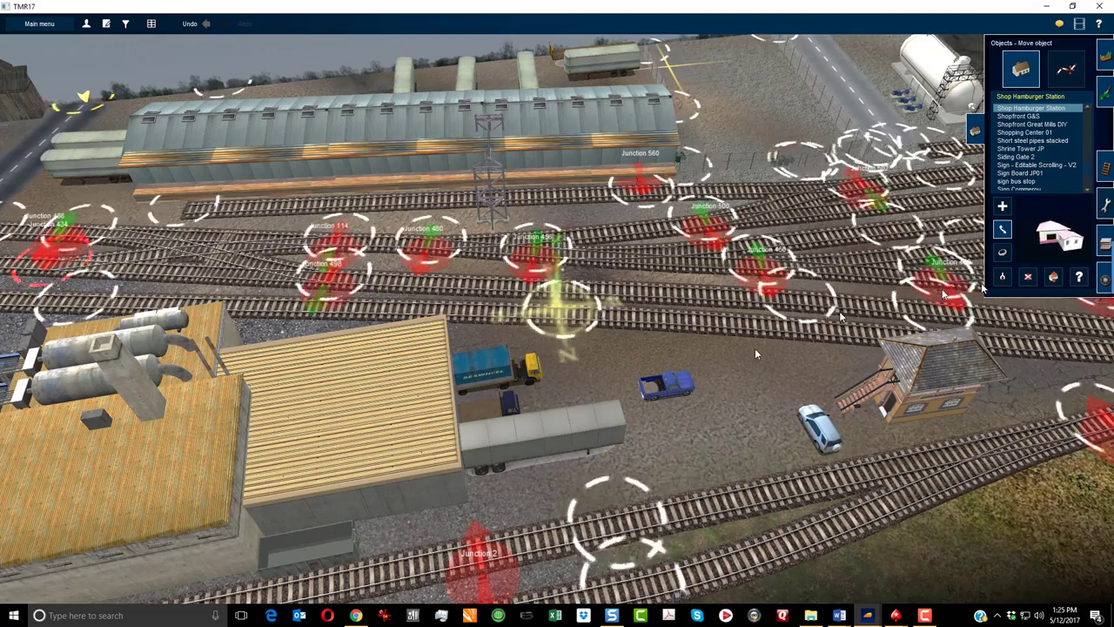
pyautogui.moveTo(629, 382); pyautogui.dragTo(653, 365)
pyautogui.press('m')
pyautogui.press('s')
pyautogui.moveTo(467, 326); pyautogui.dragTo(380, 289, button='right')
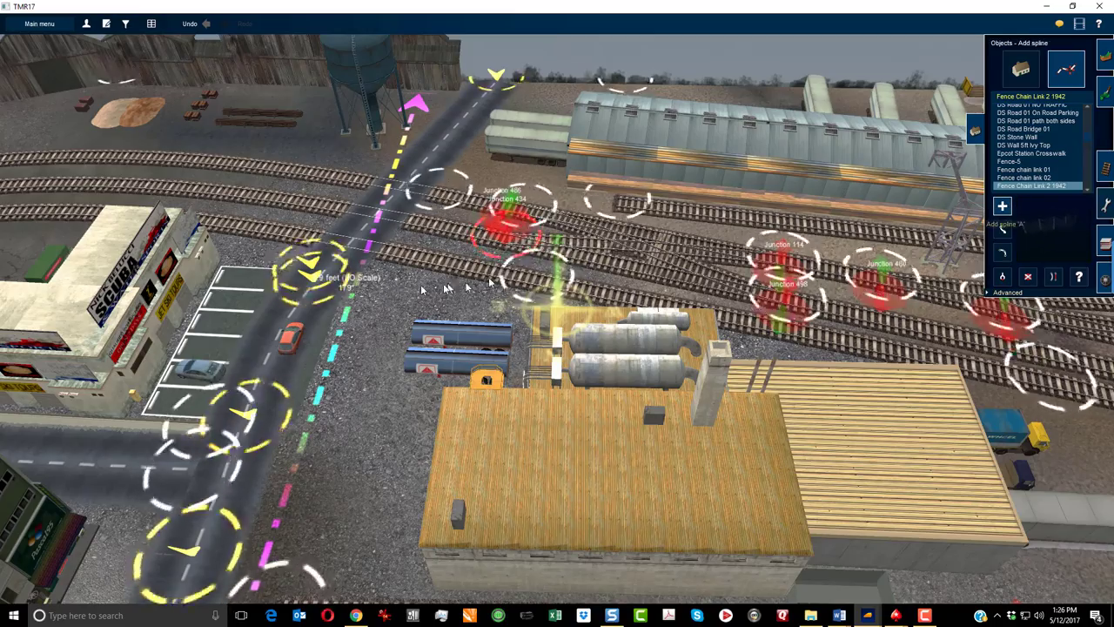
# Draw a short chain-link fence from the pickup toward the shack and shift its top point left.
pyautogui.press('a')
pyautogui.moveTo(1060, 413); pyautogui.dragTo(665, 285, button='right')
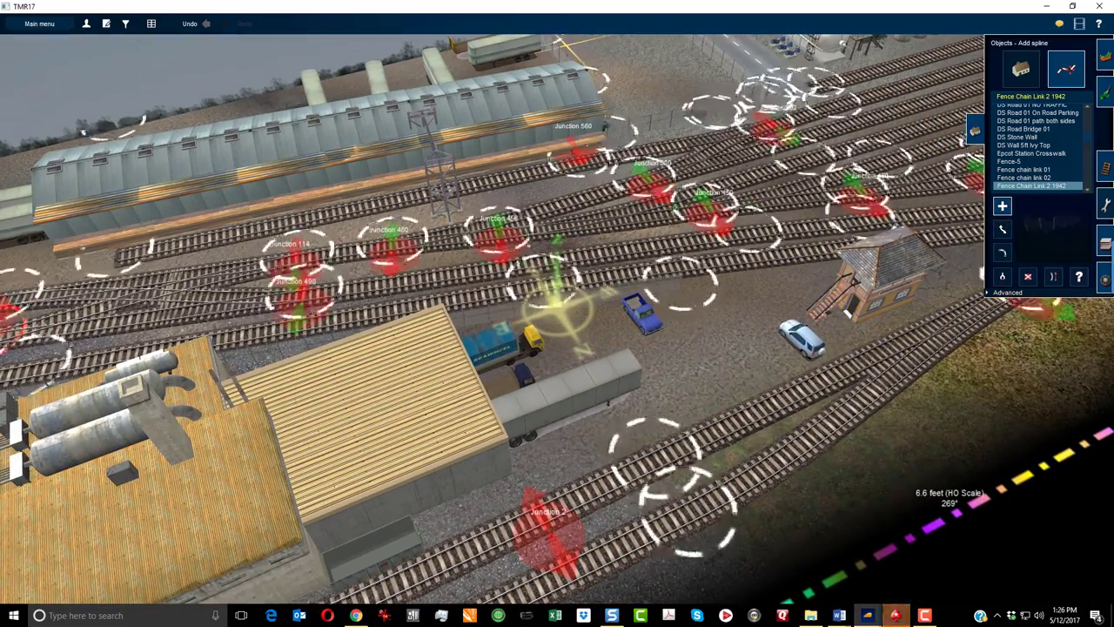
pyautogui.moveTo(688, 296); pyautogui.dragTo(753, 376)
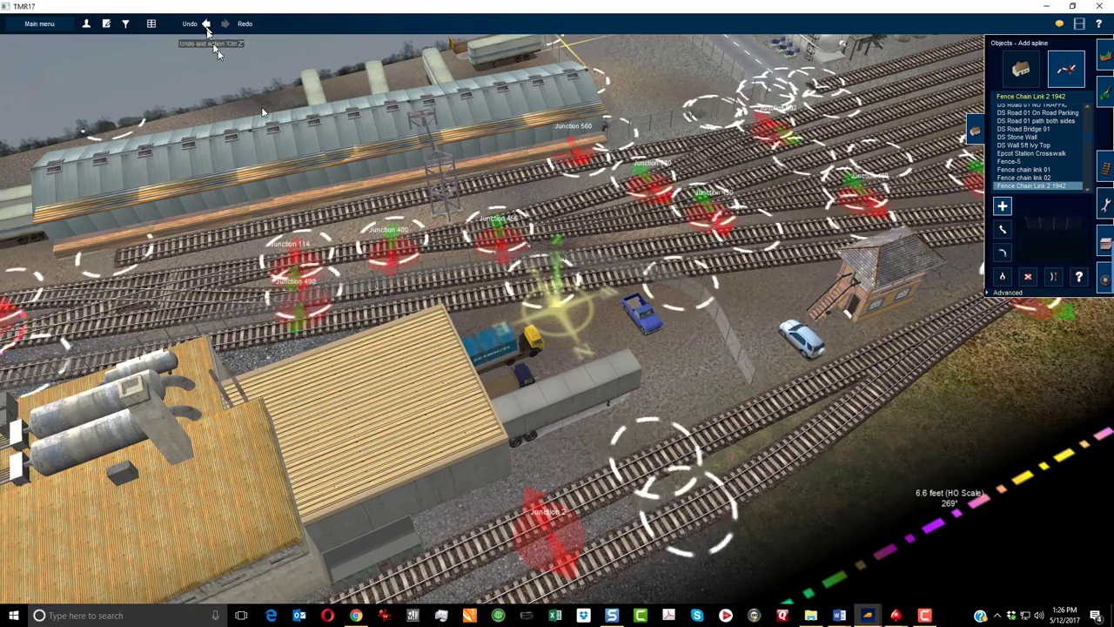
pyautogui.hotkey('ctrl', 'z')
pyautogui.moveTo(709, 322); pyautogui.dragTo(739, 379)
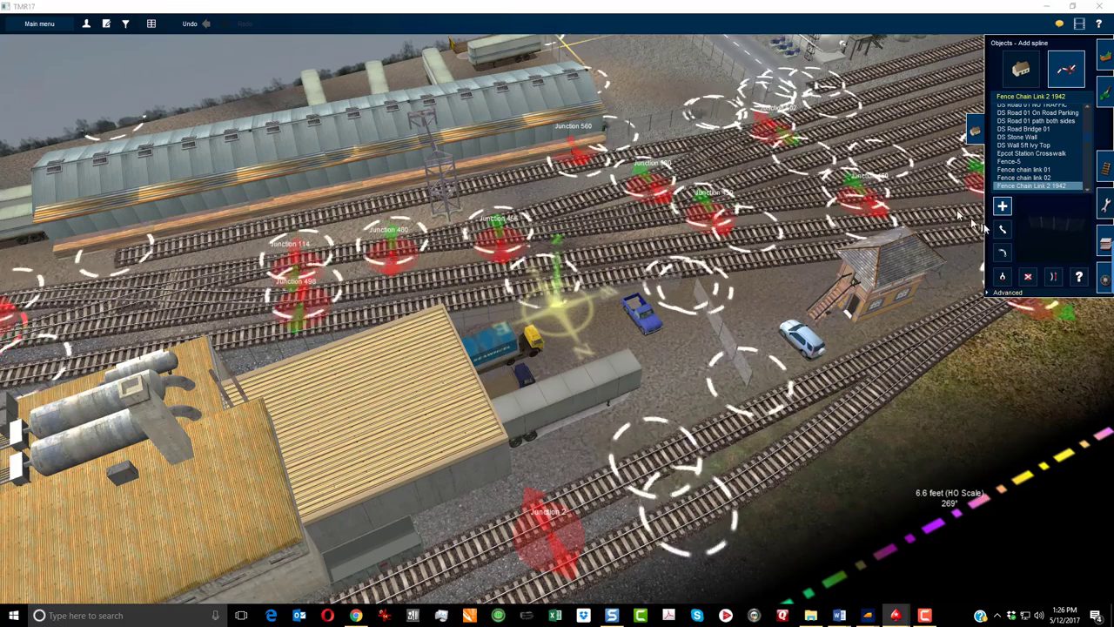
pyautogui.keyDown('shift'); pyautogui.moveTo(694, 296); pyautogui.dragTo(681, 296); pyautogui.keyUp('shift')
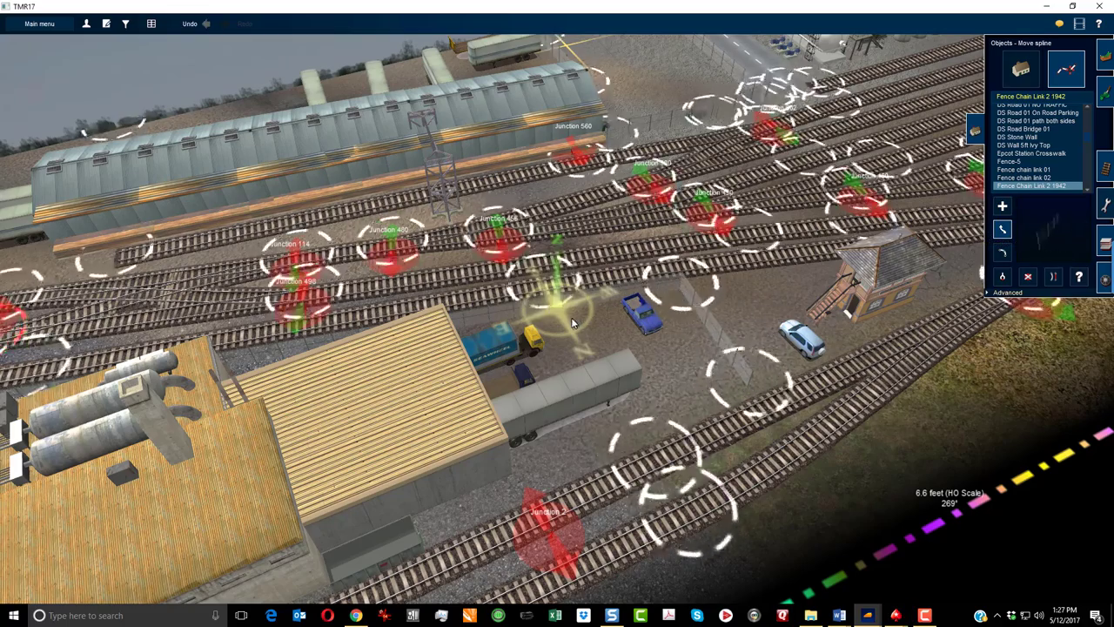
pyautogui.moveTo(679, 288); pyautogui.dragTo(633, 347, button='right')
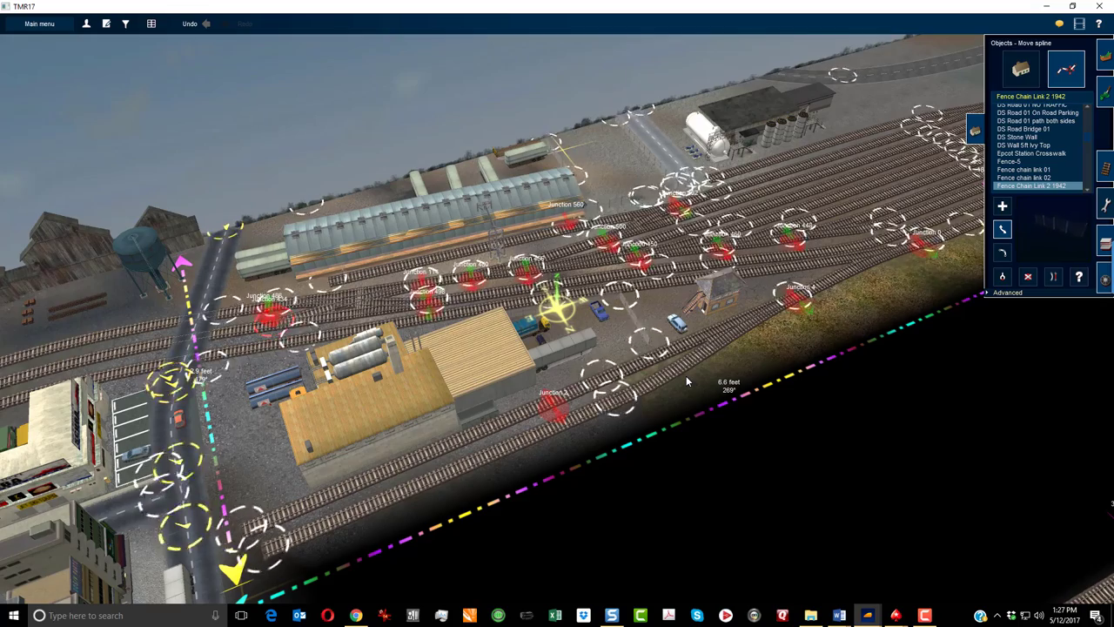
# Delete the striped wooden warehouse, then undo to restore it.
pyautogui.press('F3')
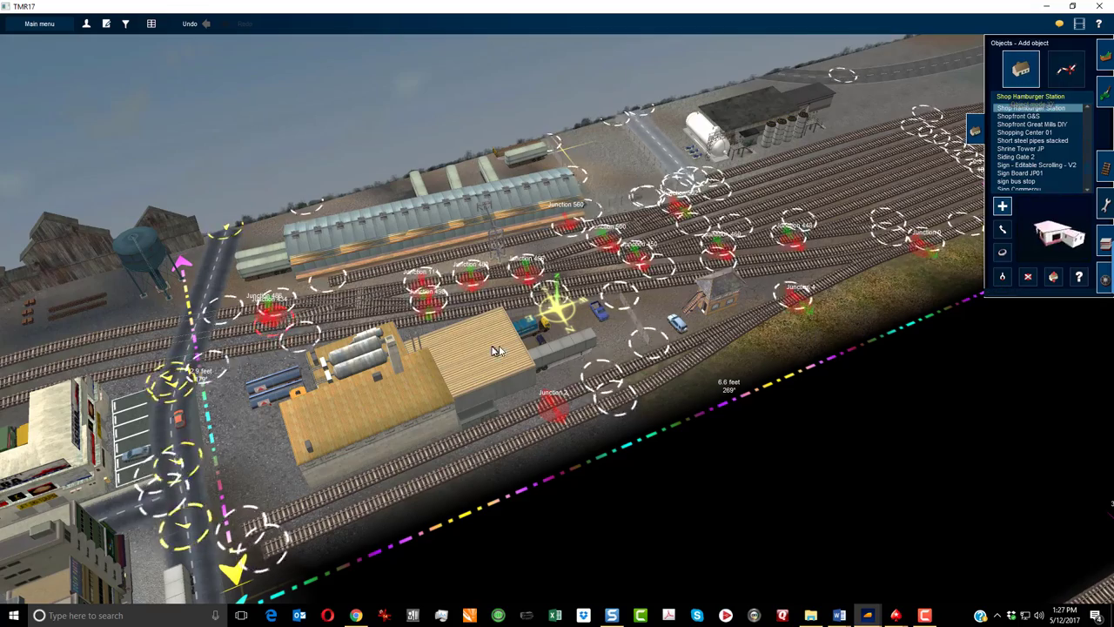
pyautogui.press('shift')
pyautogui.click(478, 345)
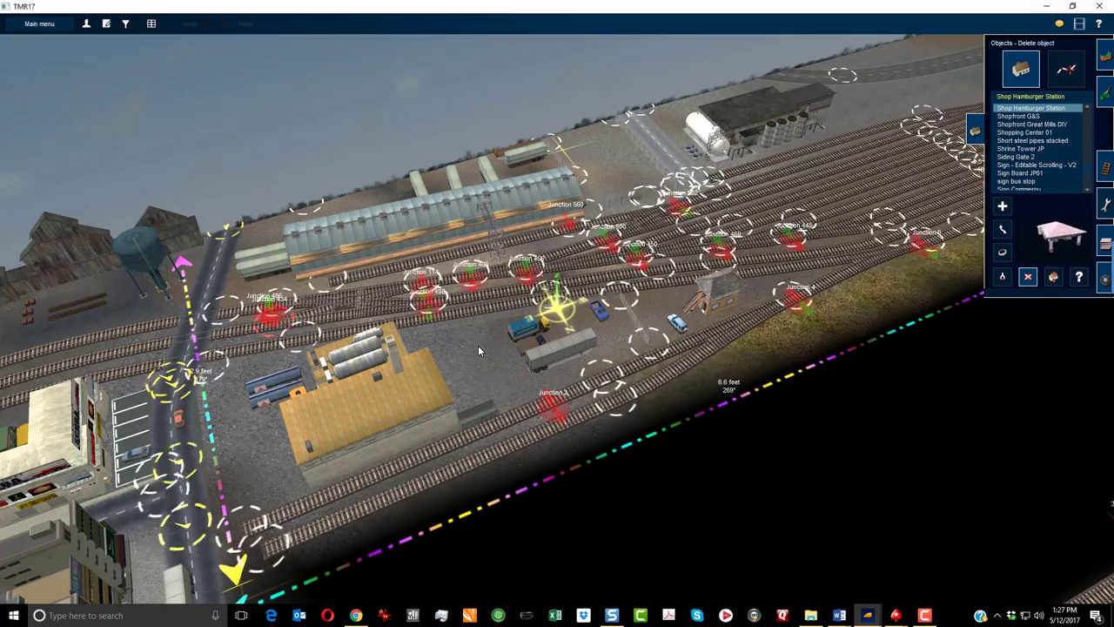
pyautogui.click(208, 24)
pyautogui.click(1002, 229)
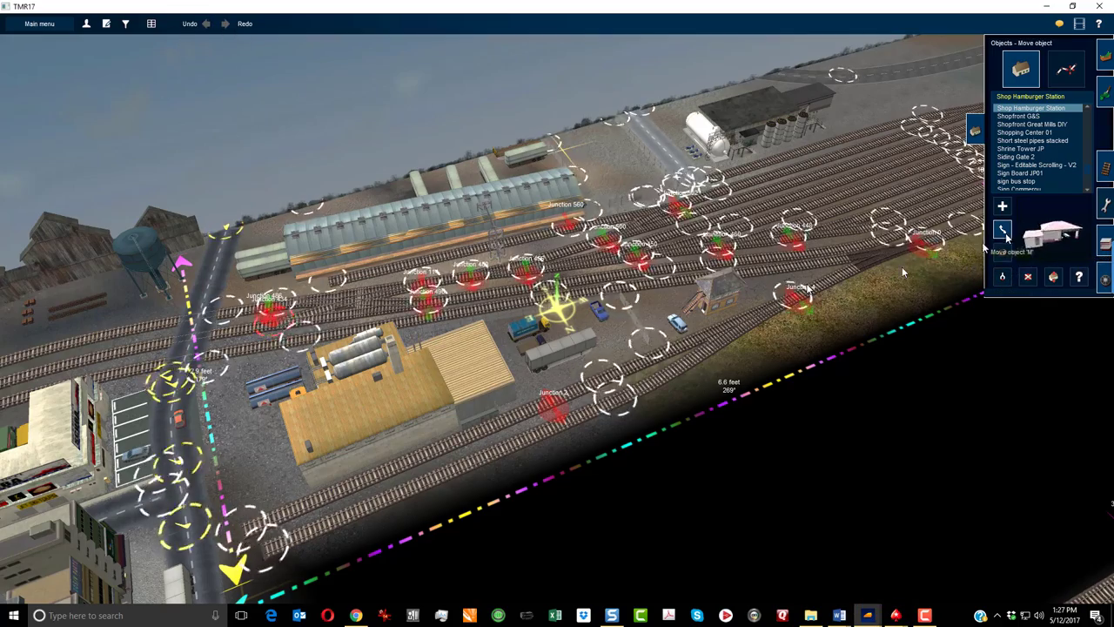
# Adjust a track spline in the lower yard, then slide the blue truck left beside the warehouse.
pyautogui.moveTo(444, 360); pyautogui.dragTo(494, 372, button='right')
pyautogui.click(1104, 166)
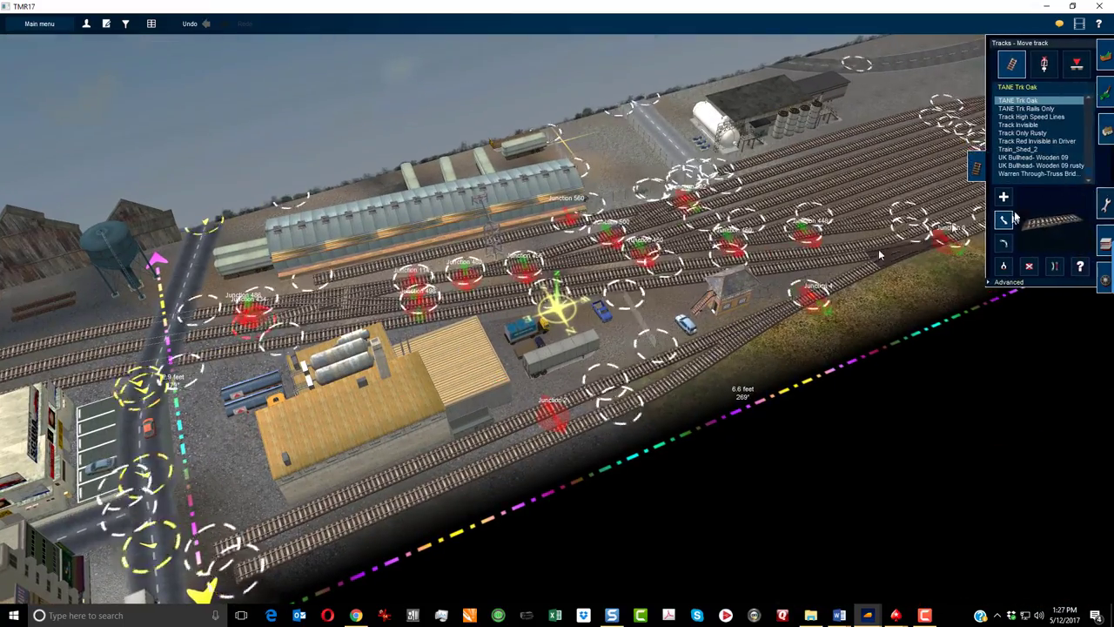
pyautogui.click(219, 582)
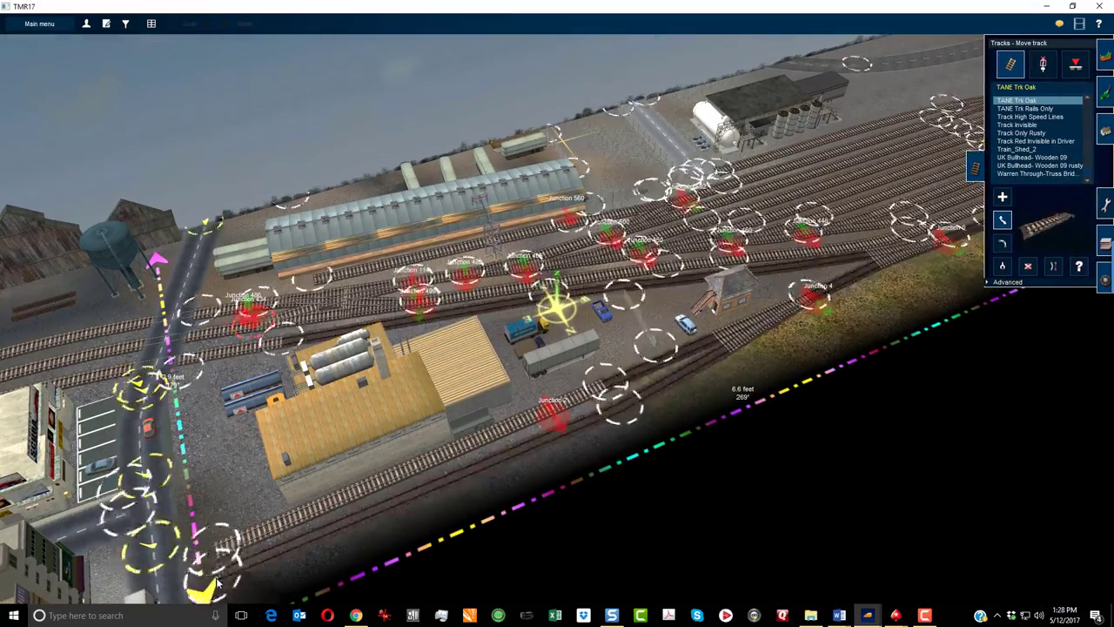
pyautogui.click(220, 586)
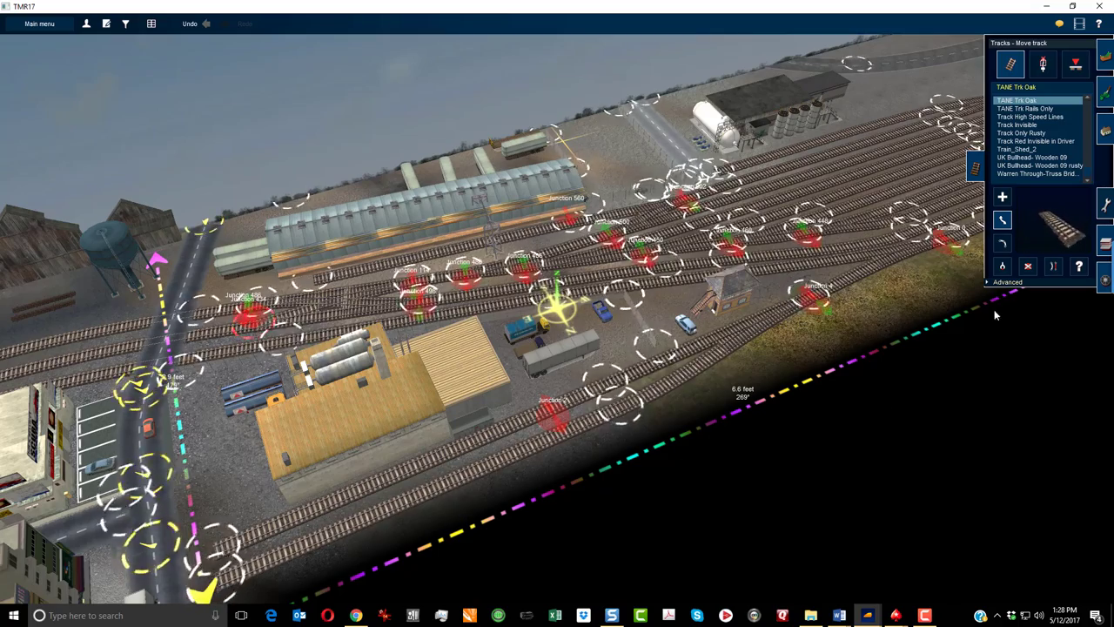
pyautogui.click(1105, 131)
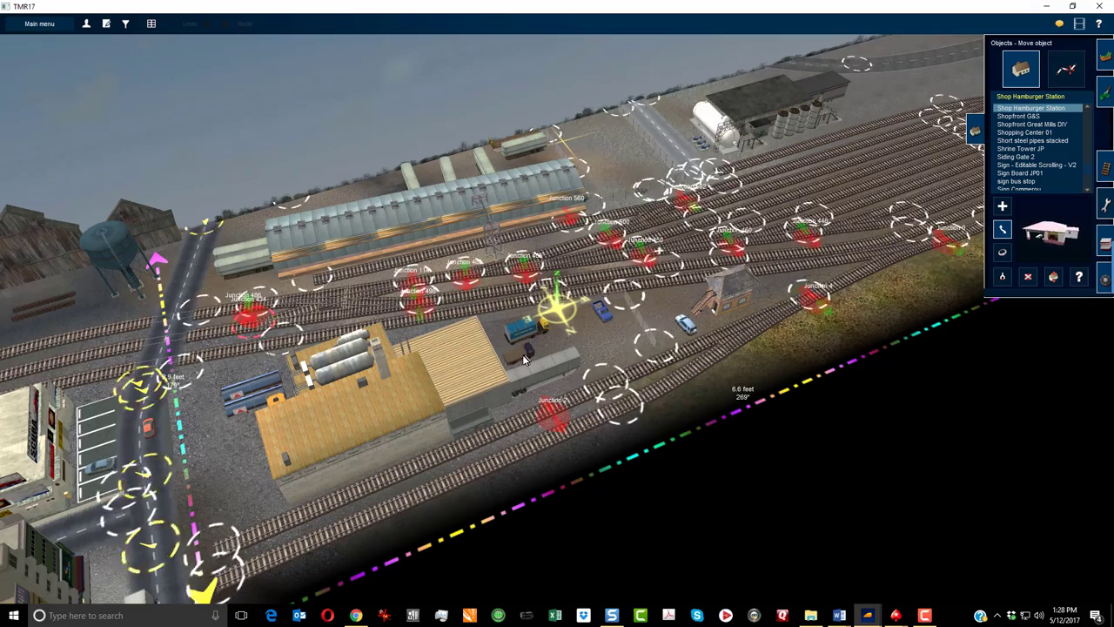
pyautogui.moveTo(544, 357); pyautogui.dragTo(514, 339)
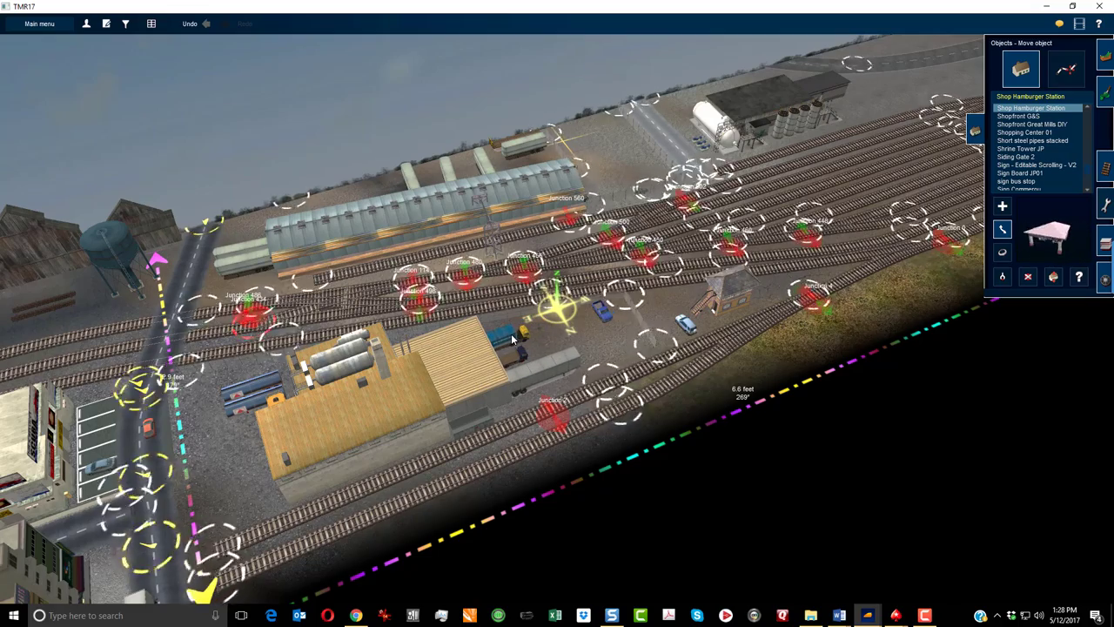
# Lay a short DS Road 01 NO TRAFFIC road segment across the lower yard track.
pyautogui.click(1066, 69)
pyautogui.click(1035, 169)
pyautogui.click(623, 359)
pyautogui.click(677, 441)
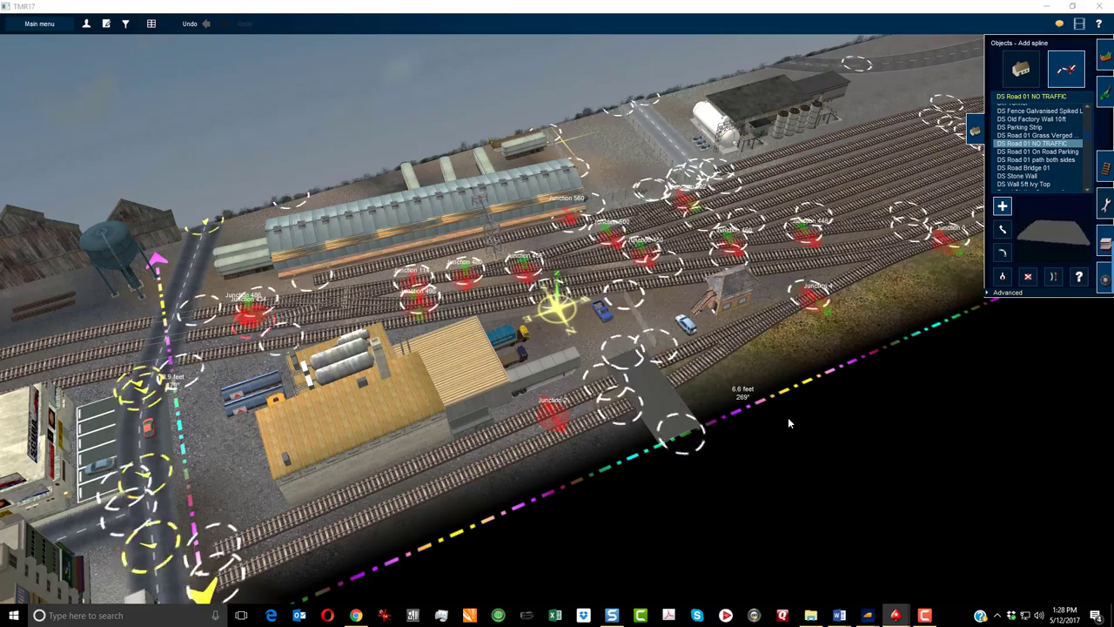
# Apply a vertex height of -25 to the road's end point.
pyautogui.click(1028, 276)
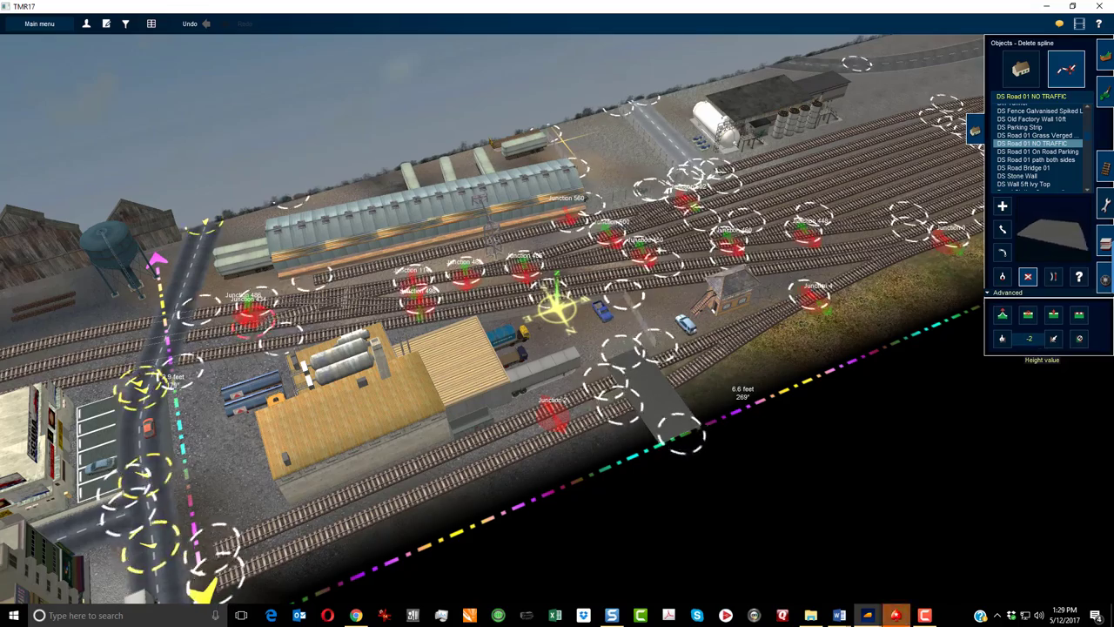
pyautogui.click(657, 401)
pyautogui.click(206, 25)
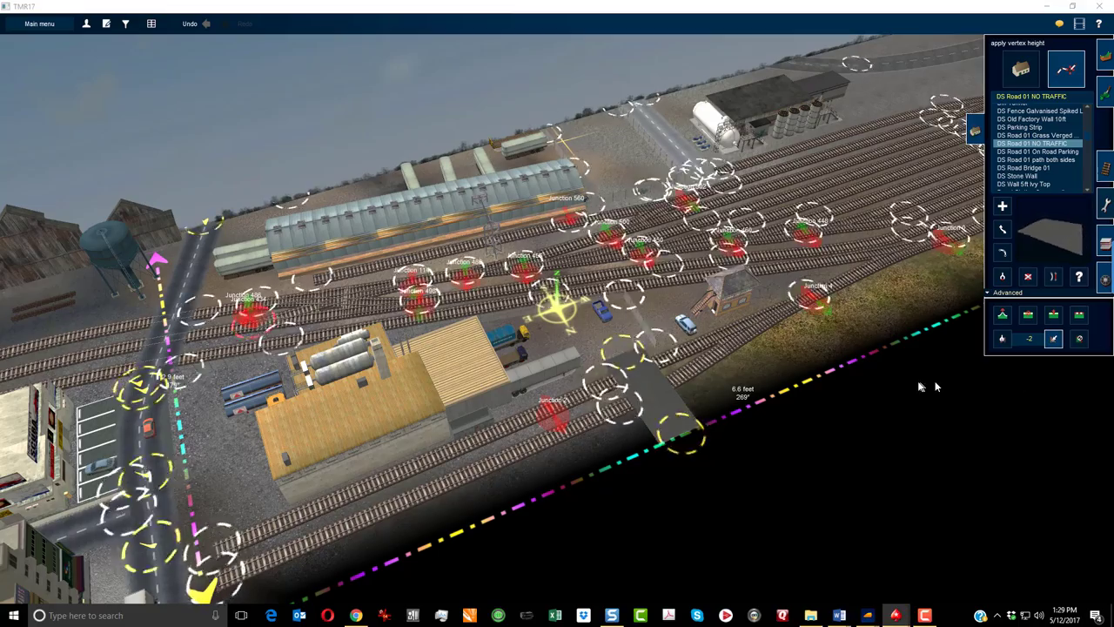
pyautogui.scroll(2, 710, 439)
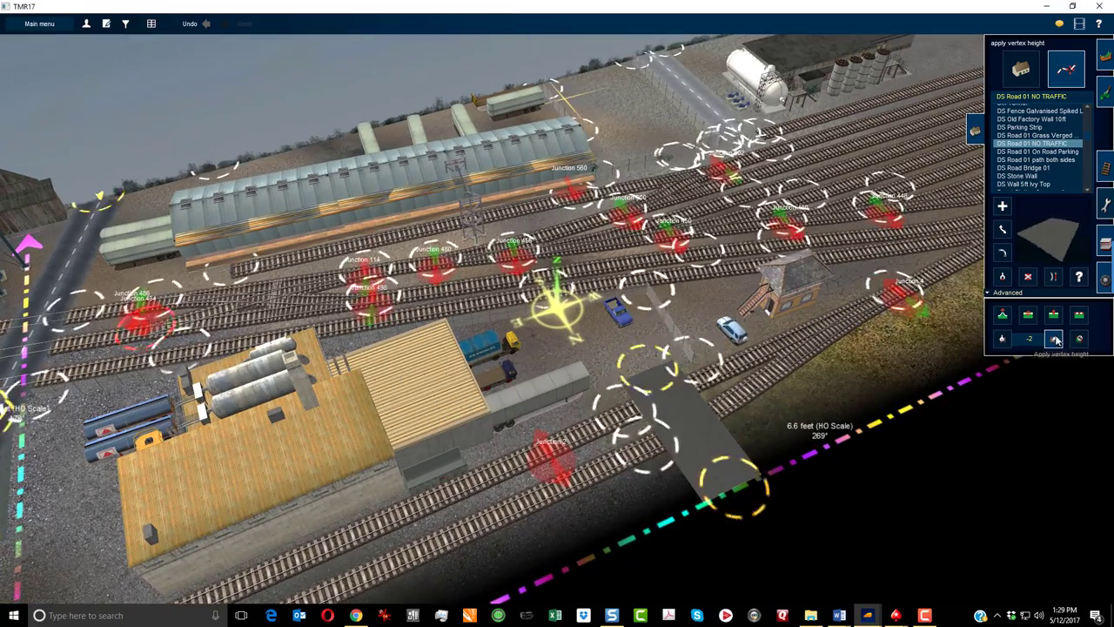
pyautogui.click(1030, 339)
pyautogui.write('-25')
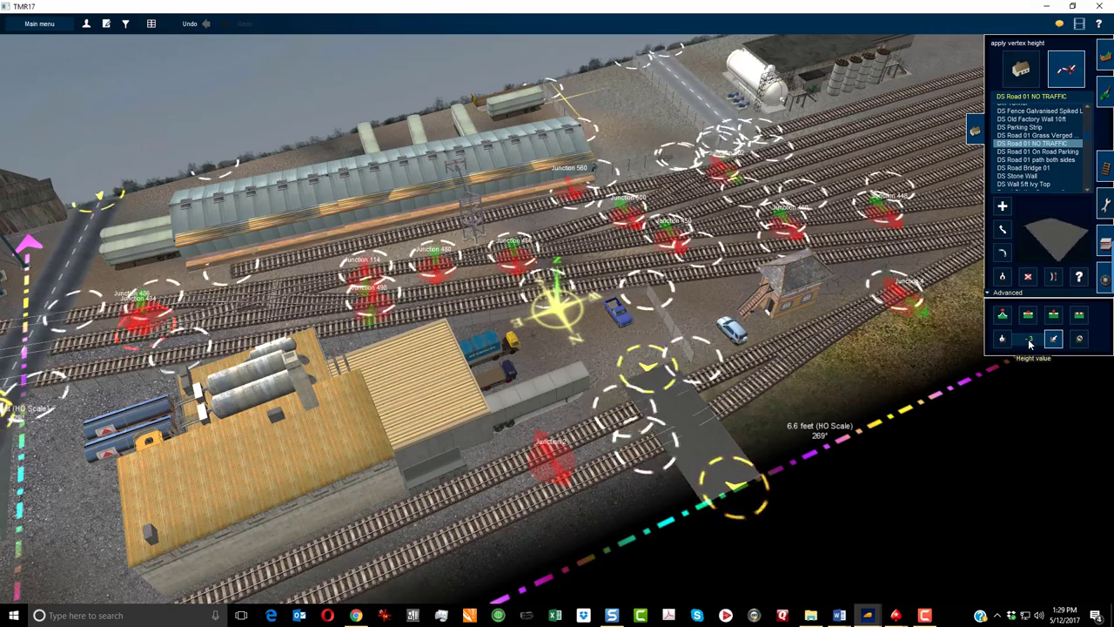
pyautogui.click(651, 366)
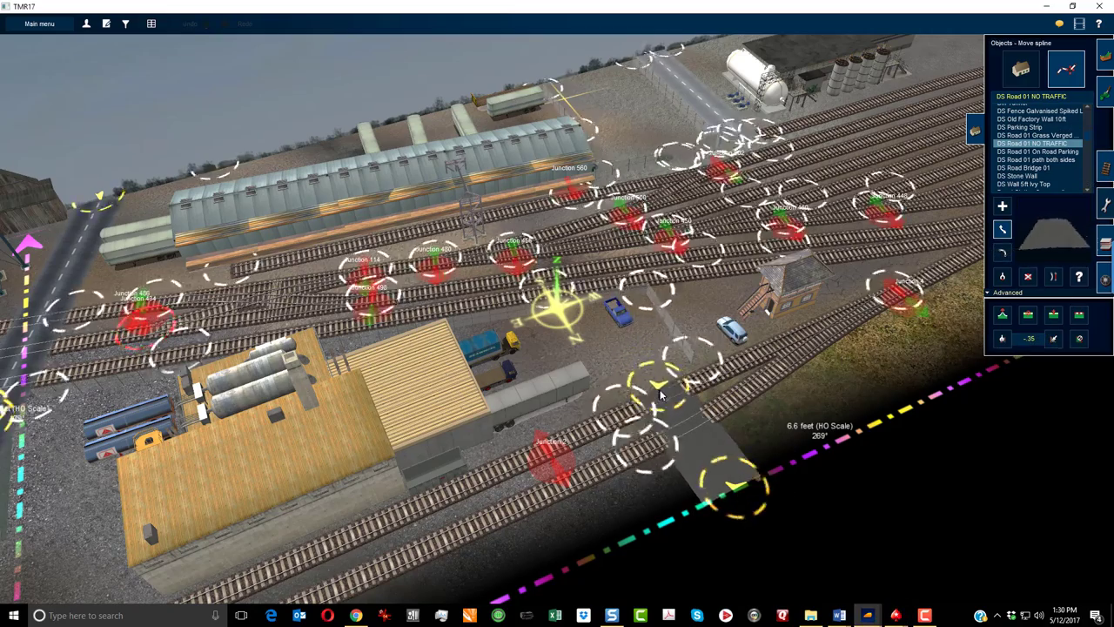
# Add a new road point toward the yard's front edge and lower it to vertex height -325.
pyautogui.scroll(-5, 659, 394)
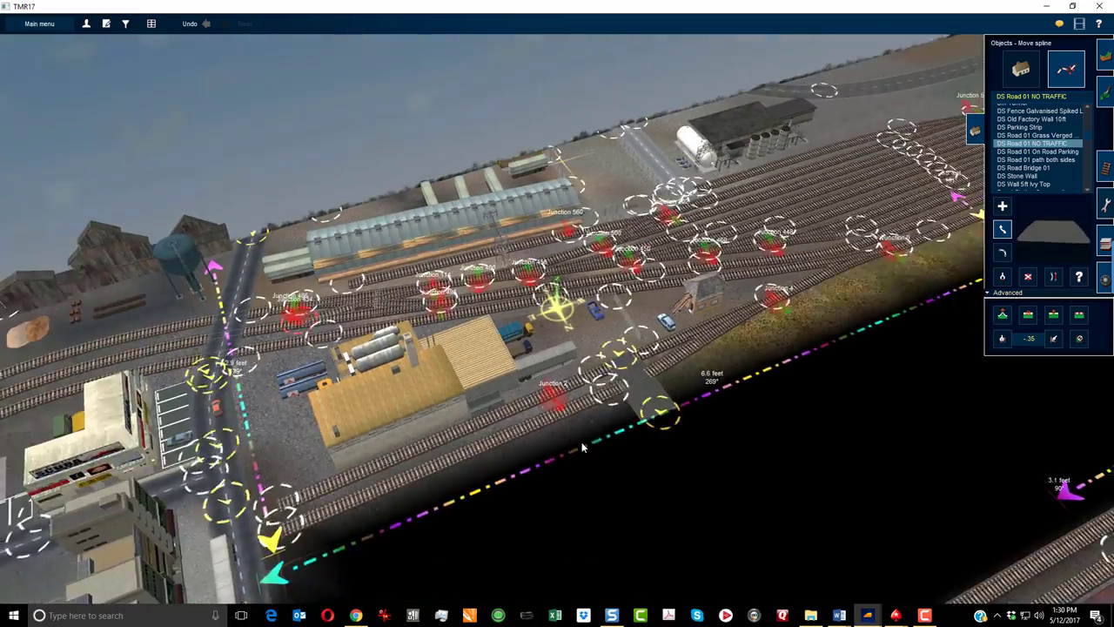
pyautogui.scroll(4, 733, 450)
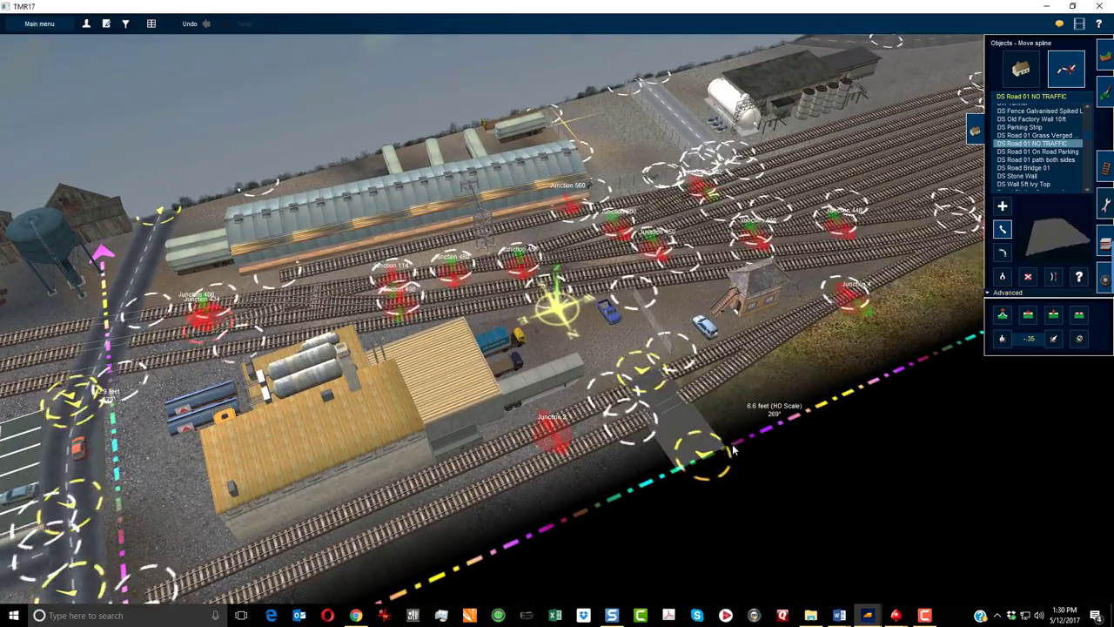
pyautogui.click(696, 356)
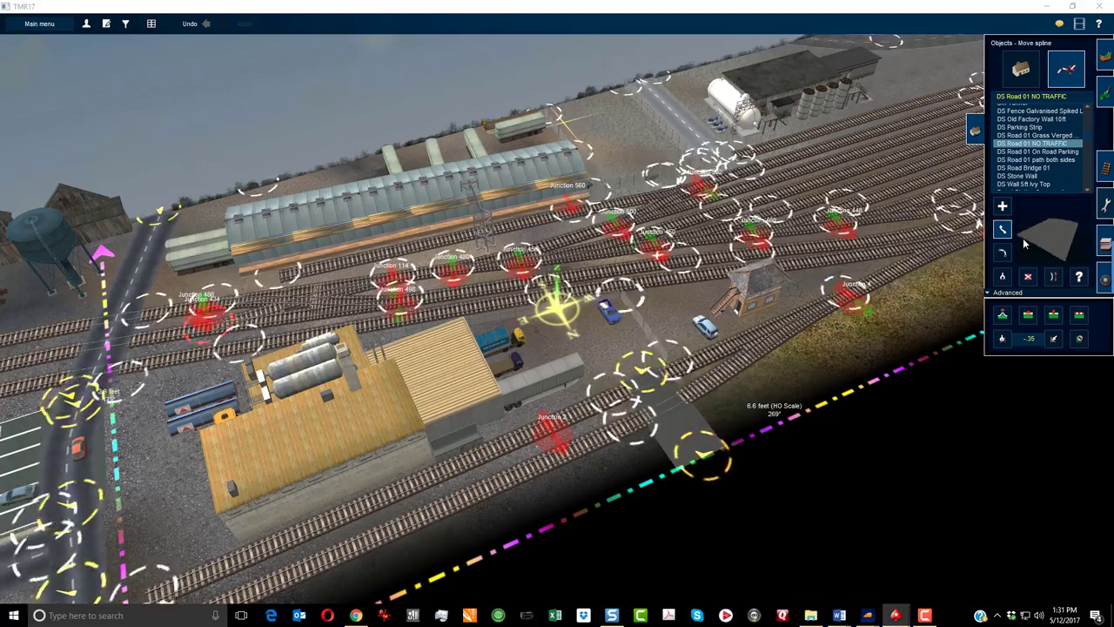
pyautogui.click(684, 352)
pyautogui.click(685, 354)
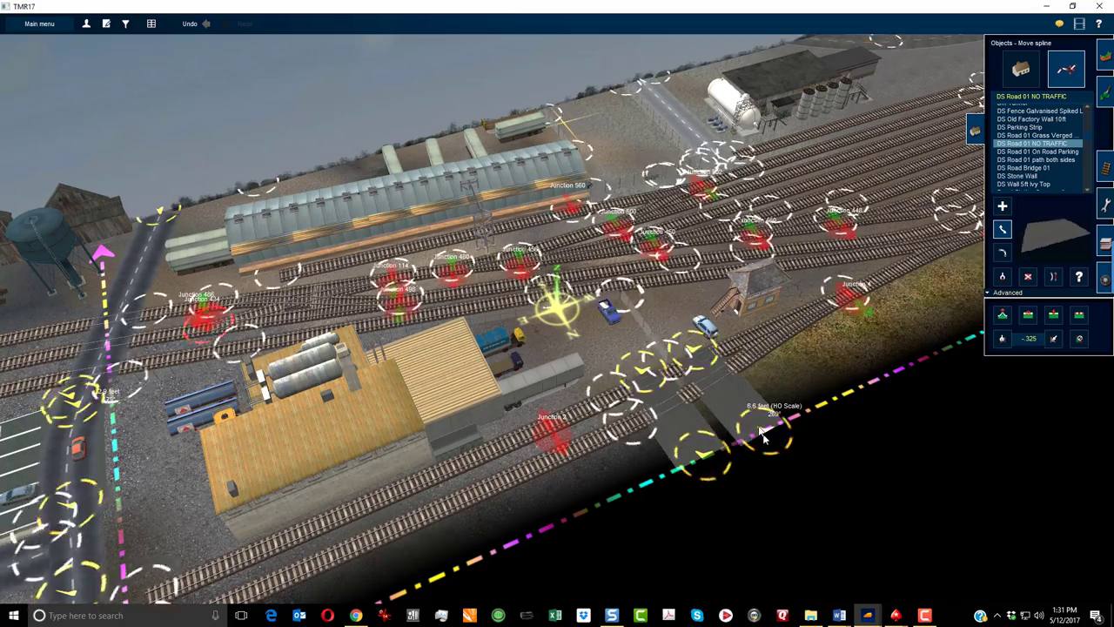
pyautogui.click(1055, 340)
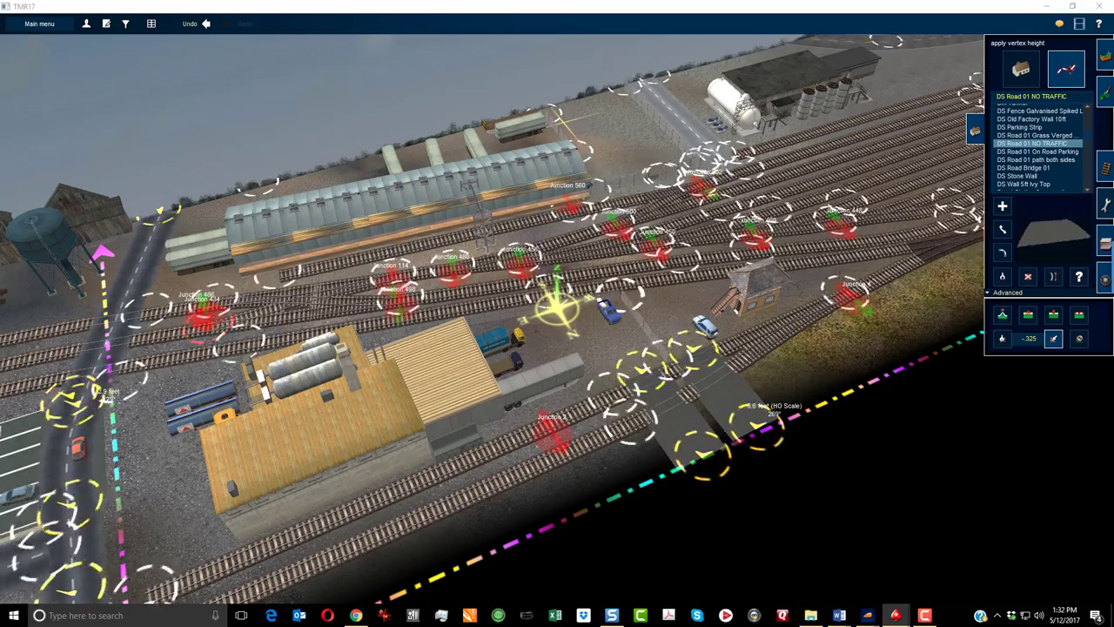
pyautogui.click(621, 300)
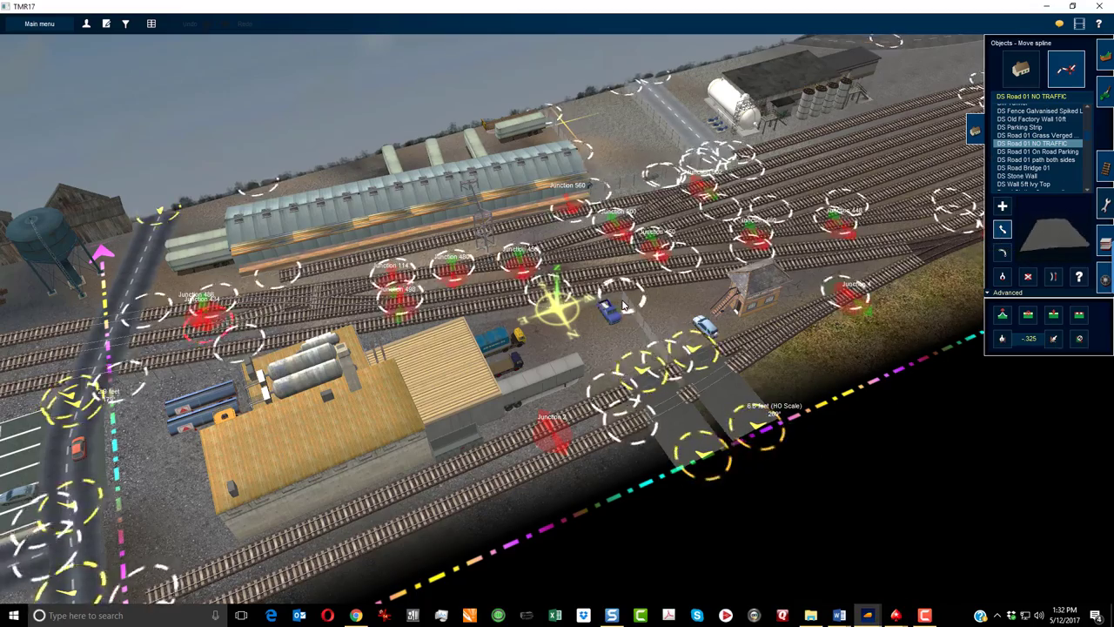
pyautogui.moveTo(389, 454); pyautogui.dragTo(487, 442, button='right')
# Lay a Parking Lot Single spline along the roadside at the yard's front left.
pyautogui.click(1035, 142)
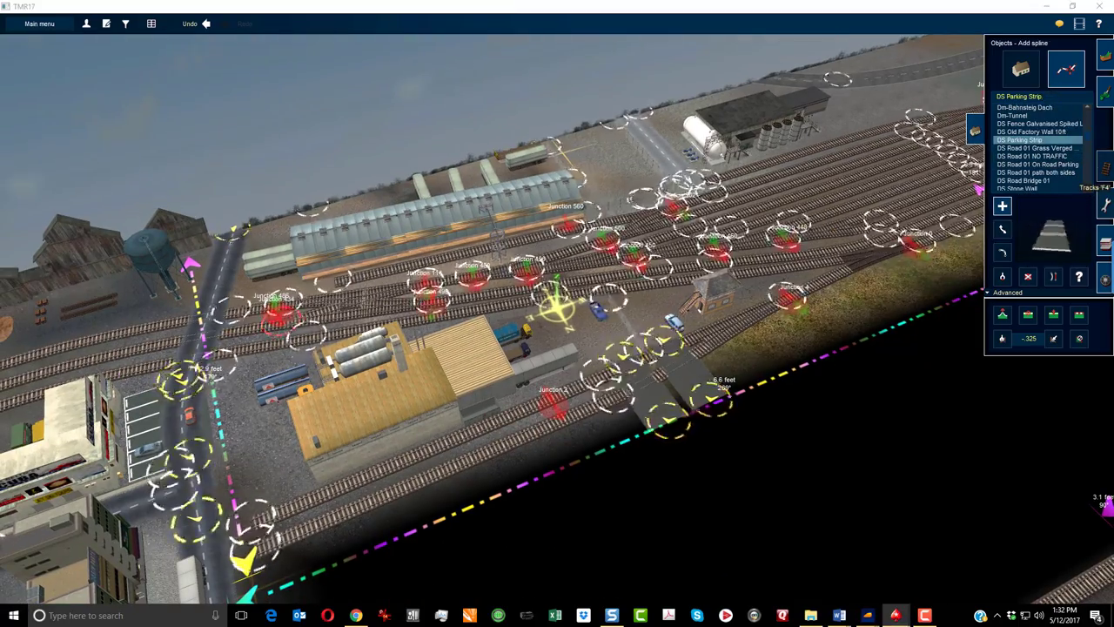
pyautogui.scroll(-10, 1043, 187)
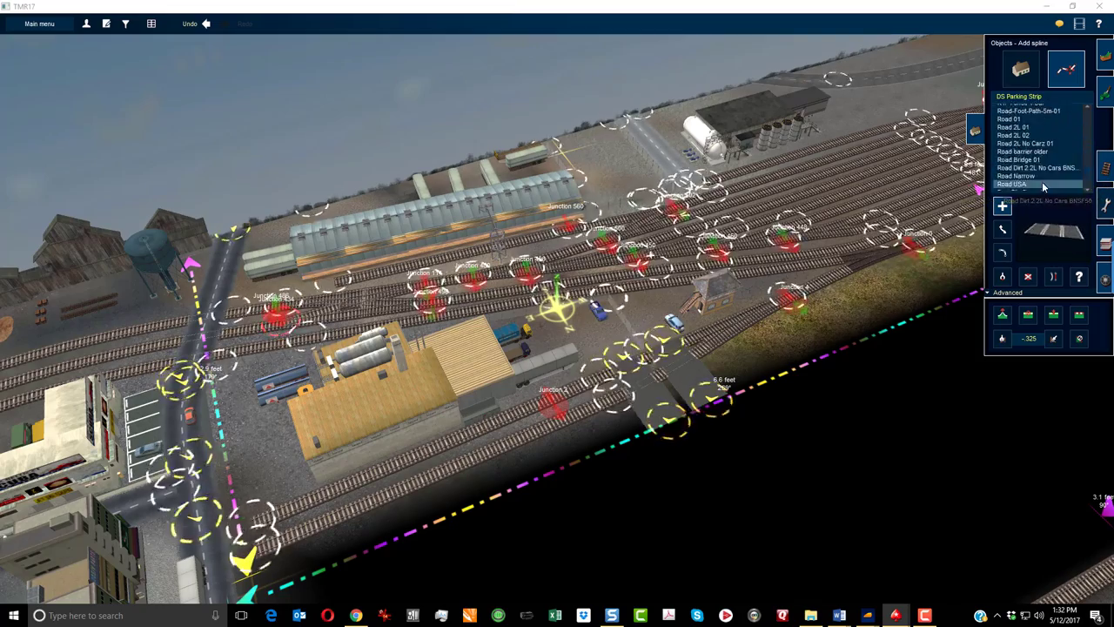
pyautogui.scroll(-4, 1043, 187)
pyautogui.scroll(5, 1043, 155)
pyautogui.scroll(5, 1020, 158)
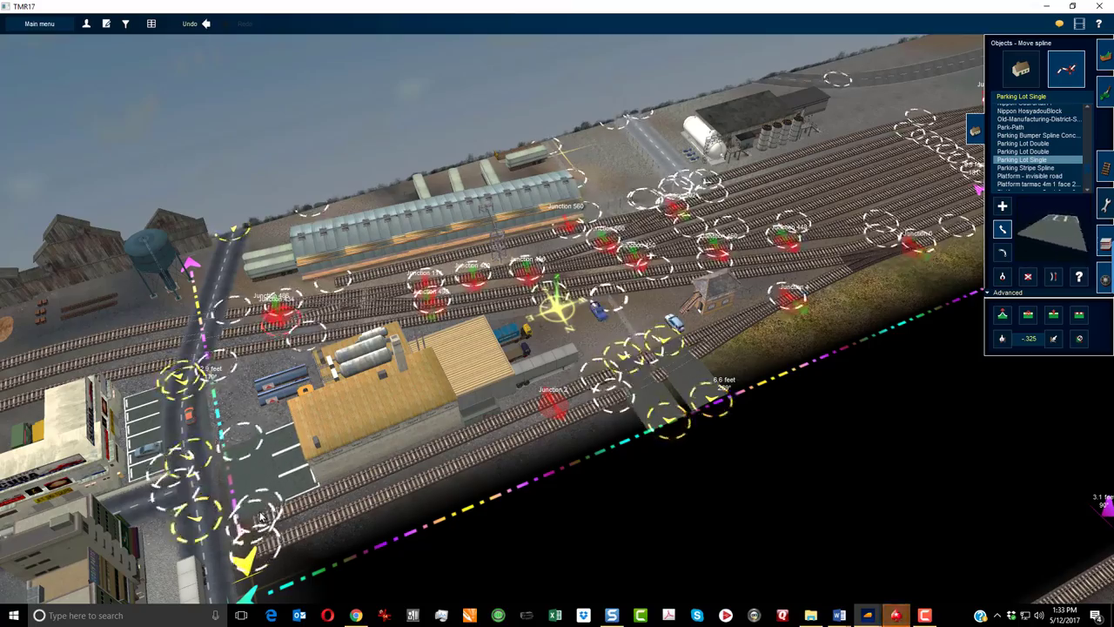
pyautogui.scroll(-3, 258, 515)
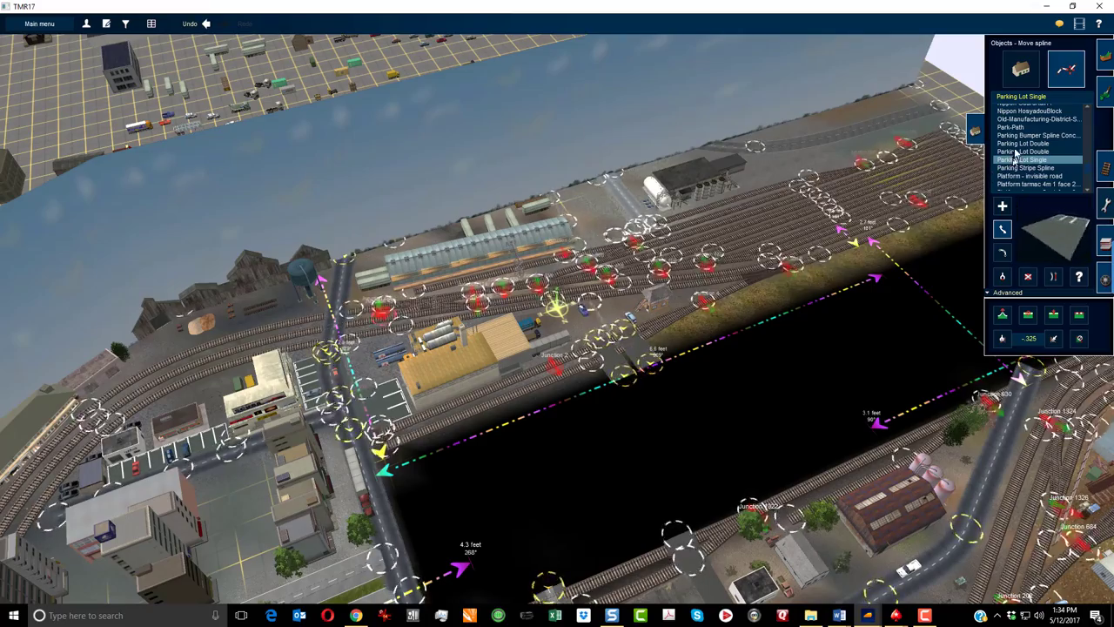
# Pick the JP localform walk spline, then undo it to discard the unwanted walkway.
pyautogui.scroll(-8, 1018, 155)
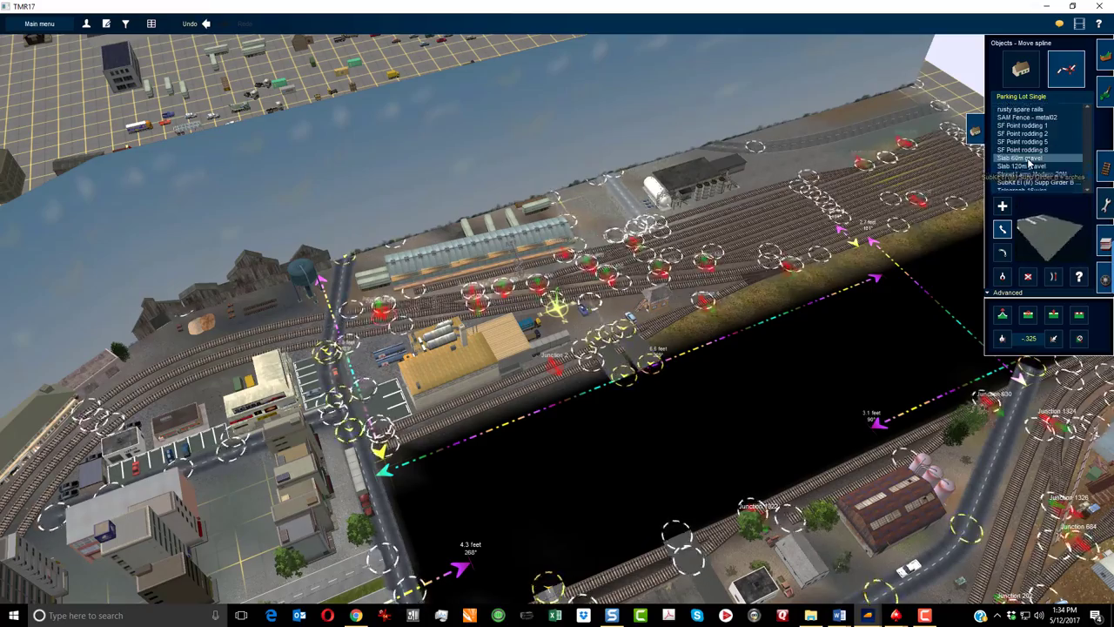
pyautogui.scroll(-15, 1032, 162)
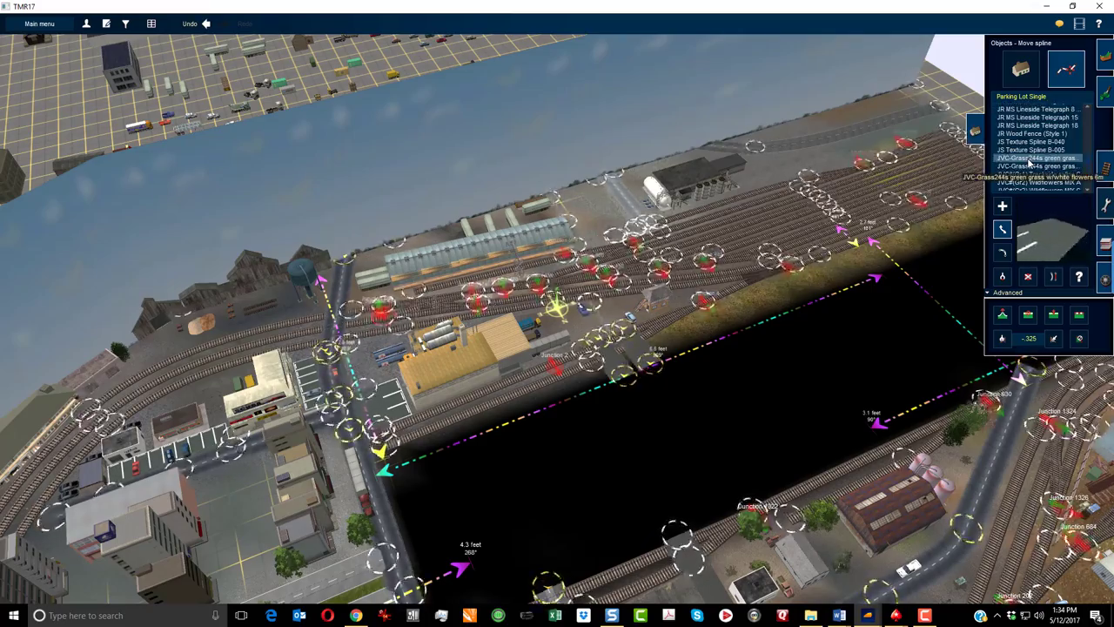
pyautogui.scroll(3, 1032, 163)
pyautogui.click(1022, 153)
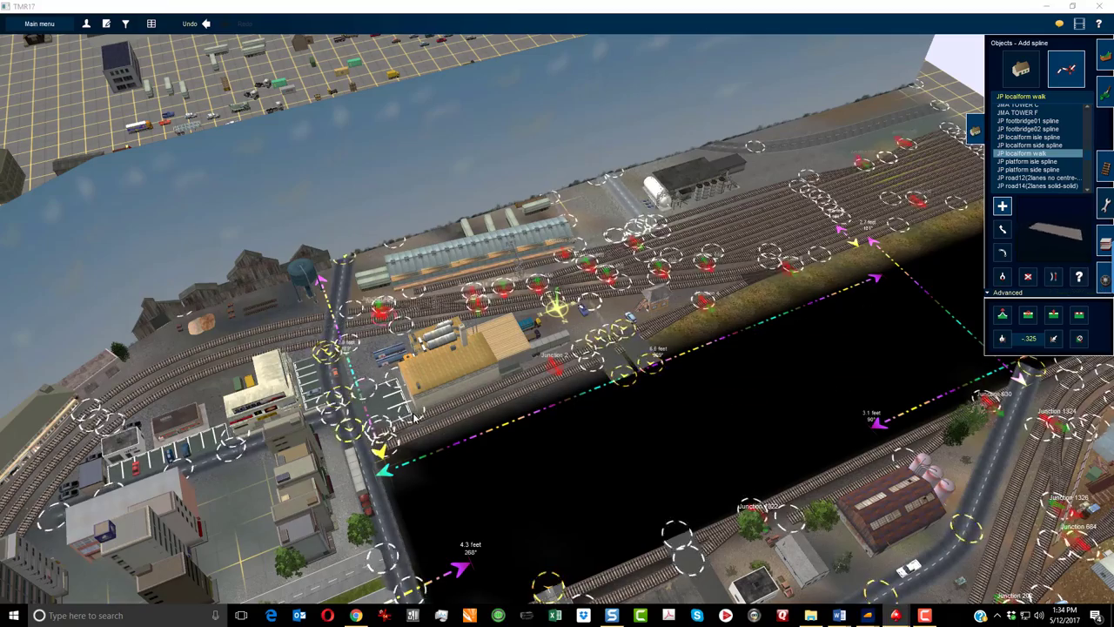
pyautogui.click(202, 24)
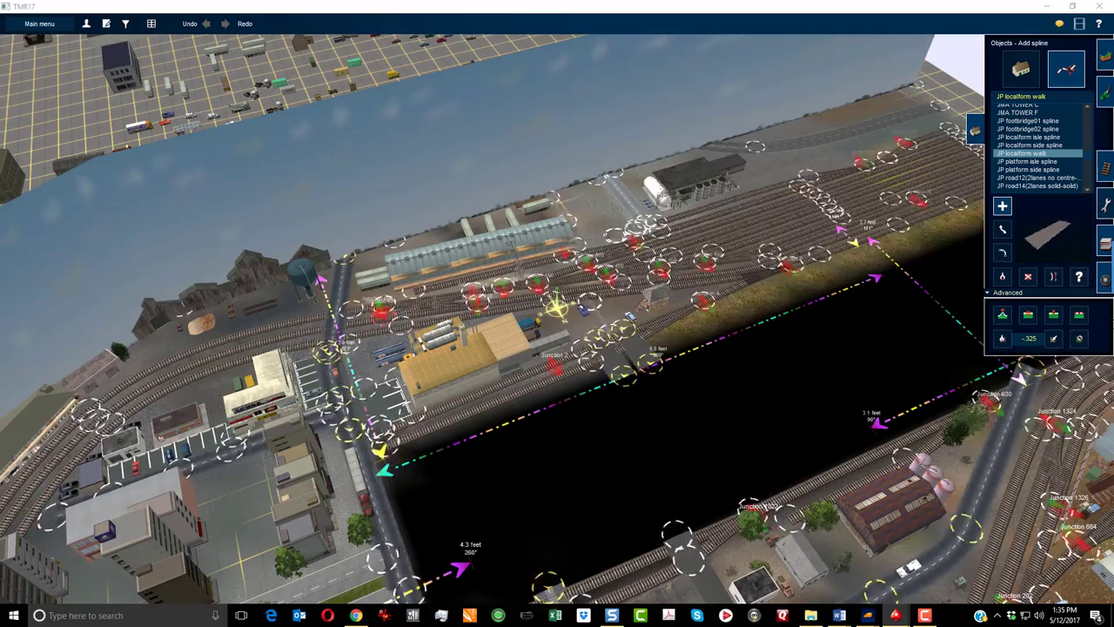
# Reposition the parking spline point by the road and return to adding objects.
pyautogui.scroll(3, 654, 363)
pyautogui.press('m')
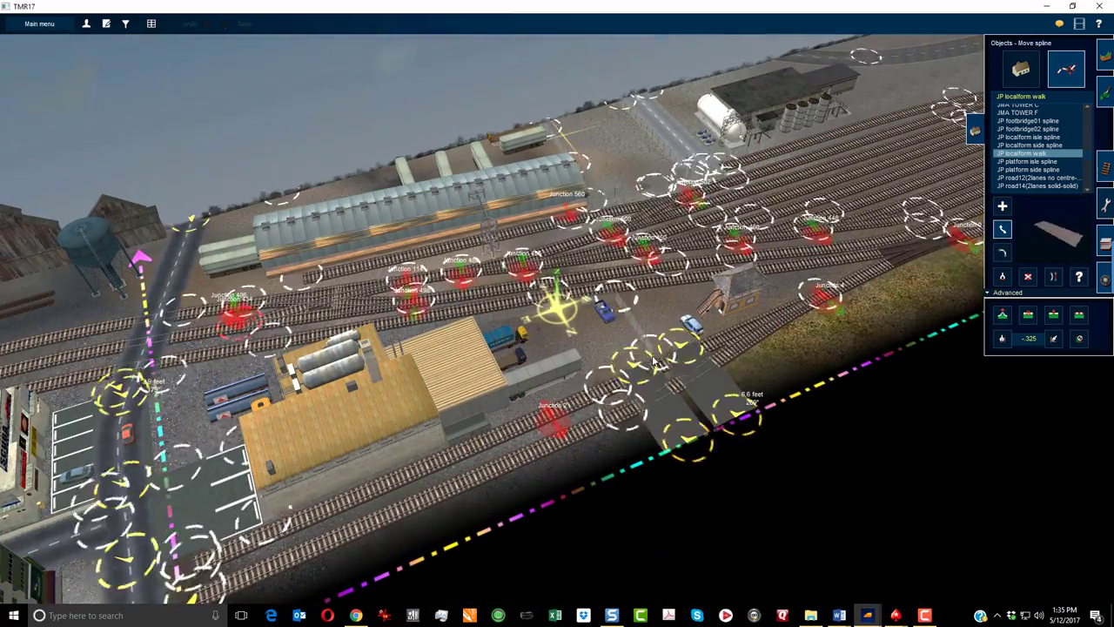
pyautogui.click(654, 360)
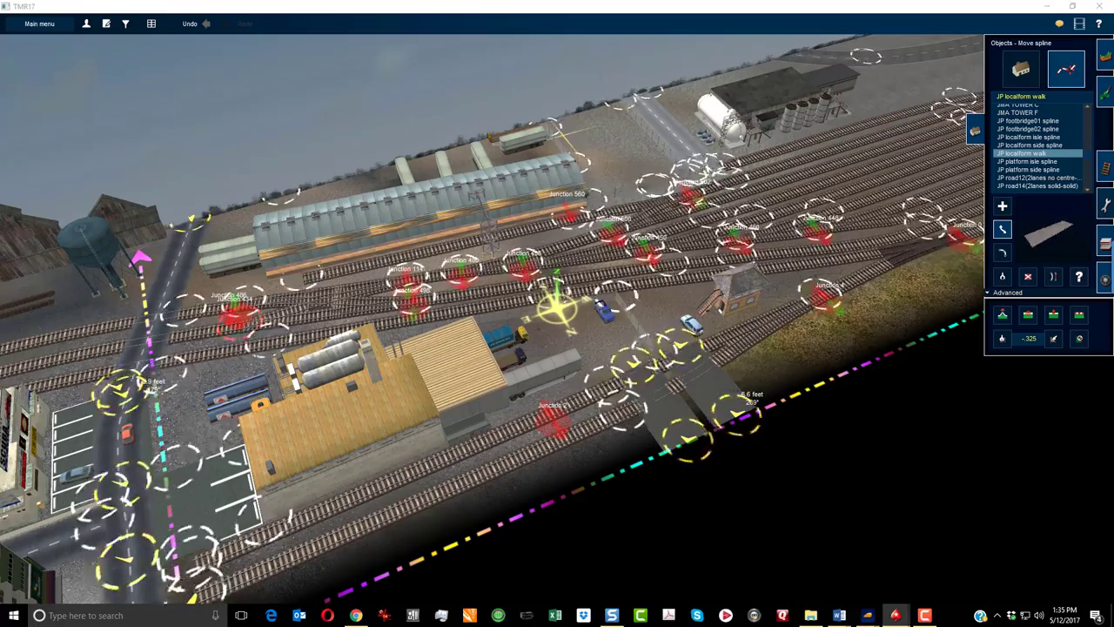
pyautogui.scroll(-6, 277, 147)
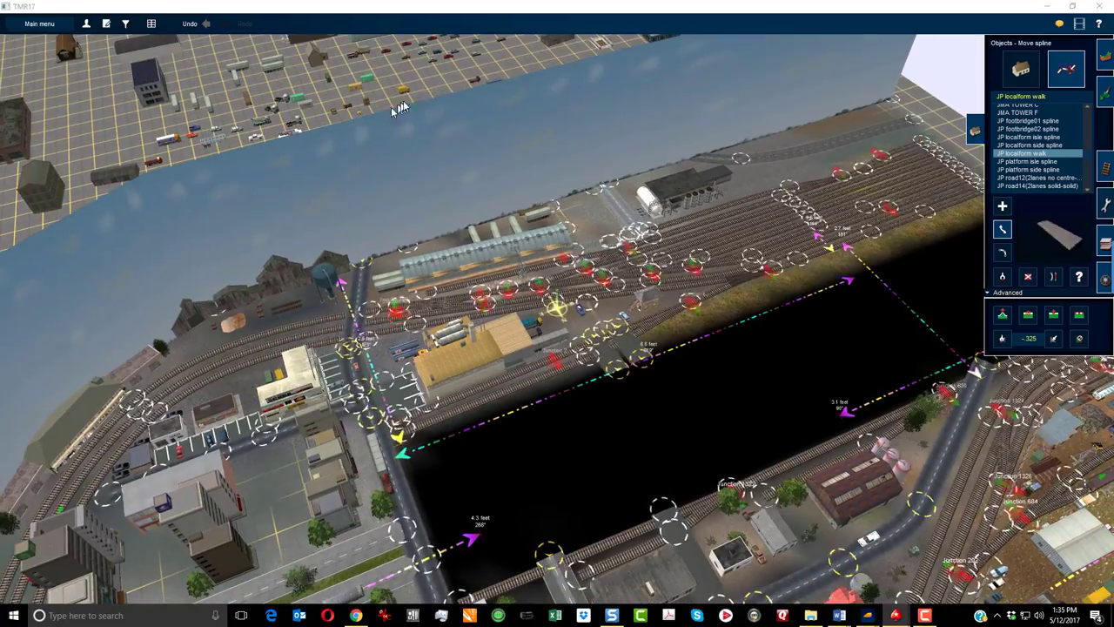
pyautogui.press('F3')
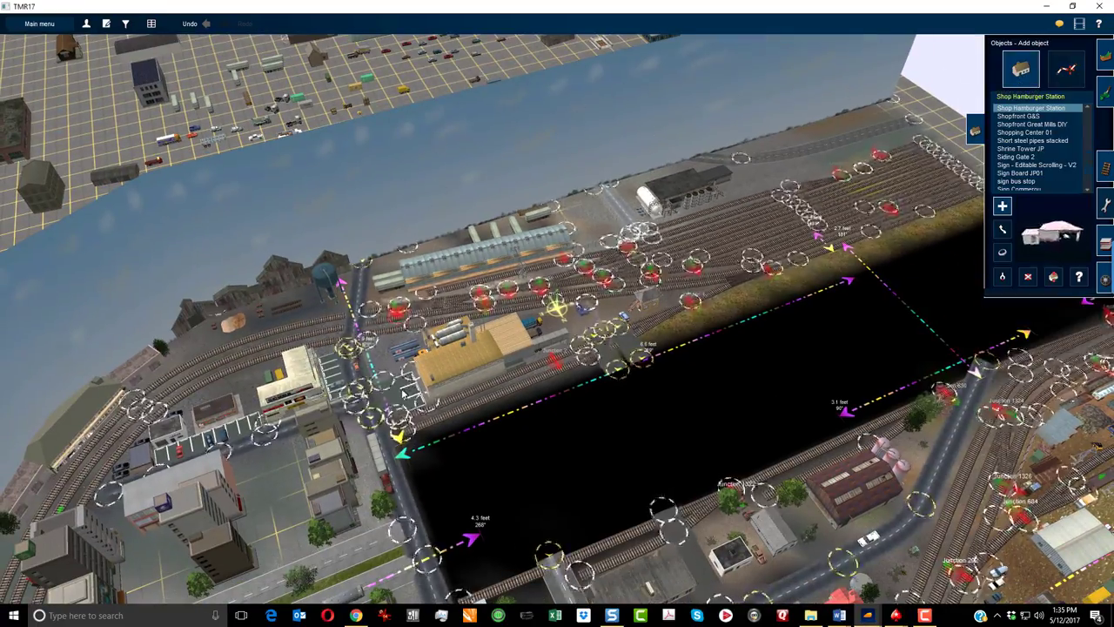
# Move and rotate the pink Shop Hamburger Station beside the tracks near the yard's left end.
pyautogui.click(206, 23)
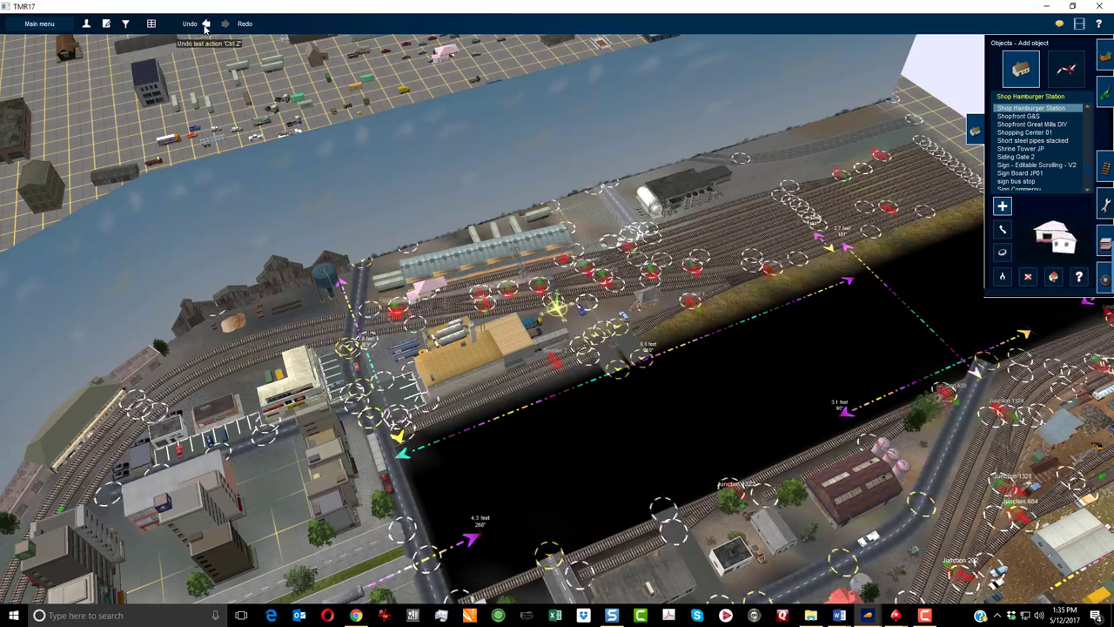
pyautogui.press('m')
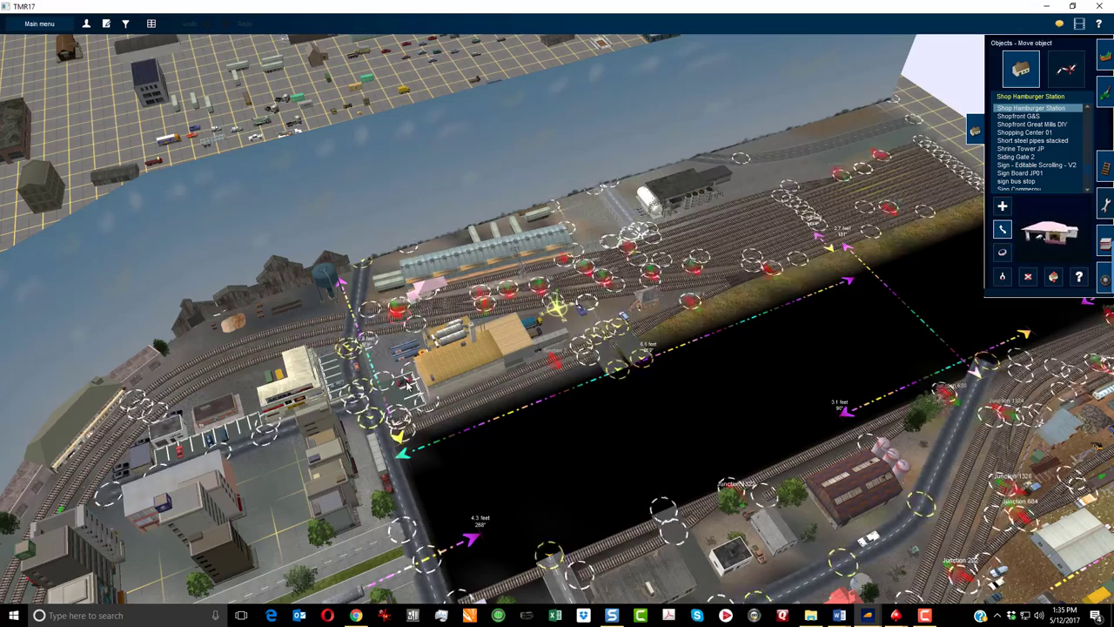
pyautogui.click(409, 373)
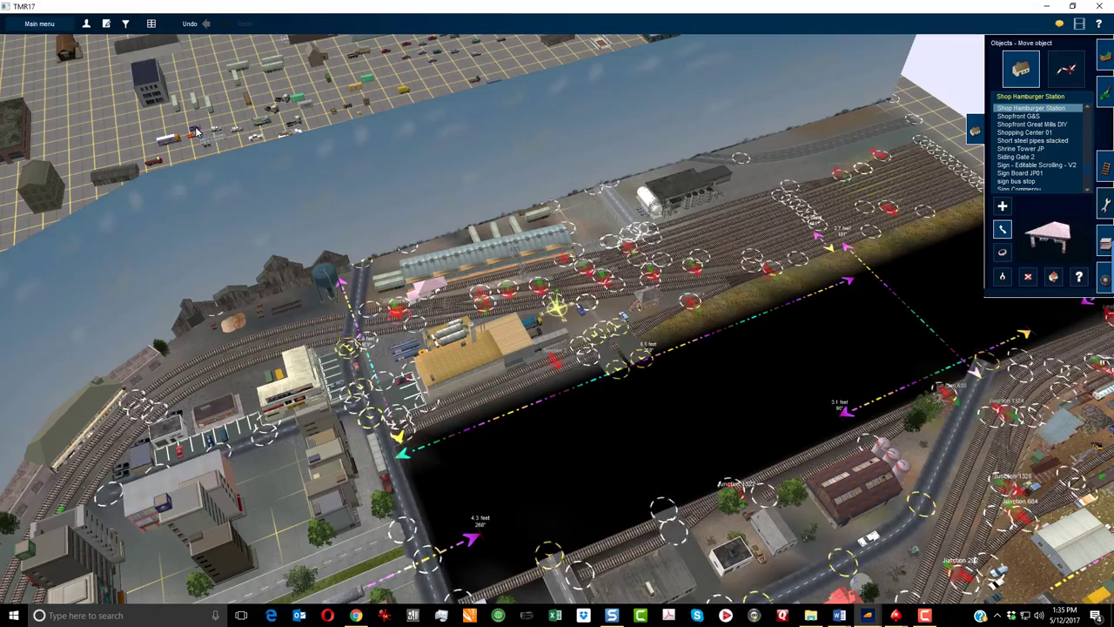
pyautogui.press('r')
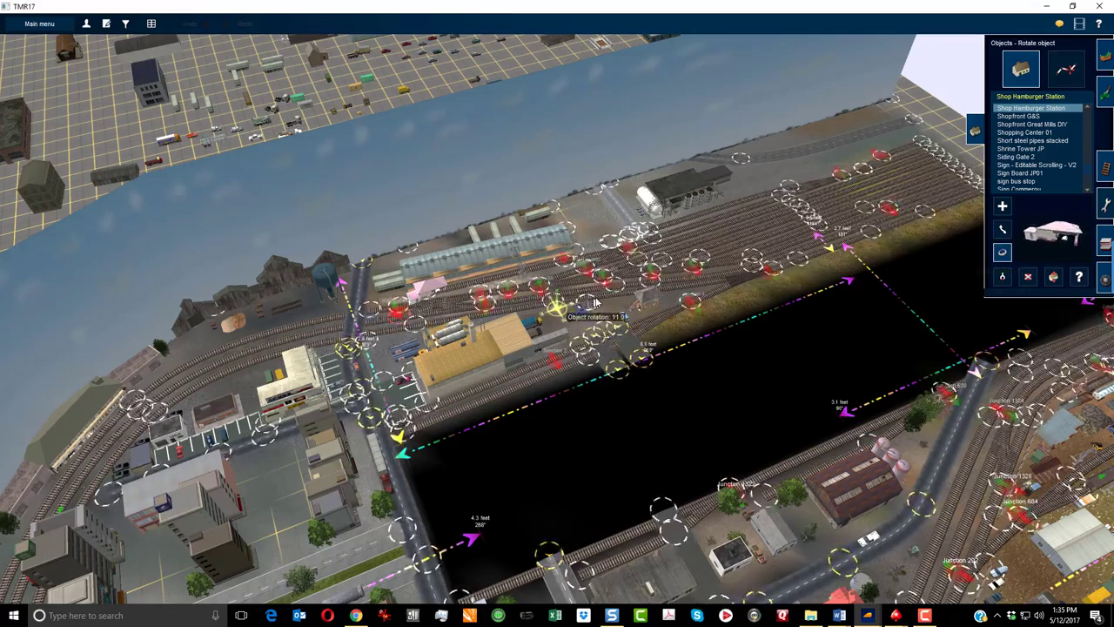
pyautogui.click(595, 303)
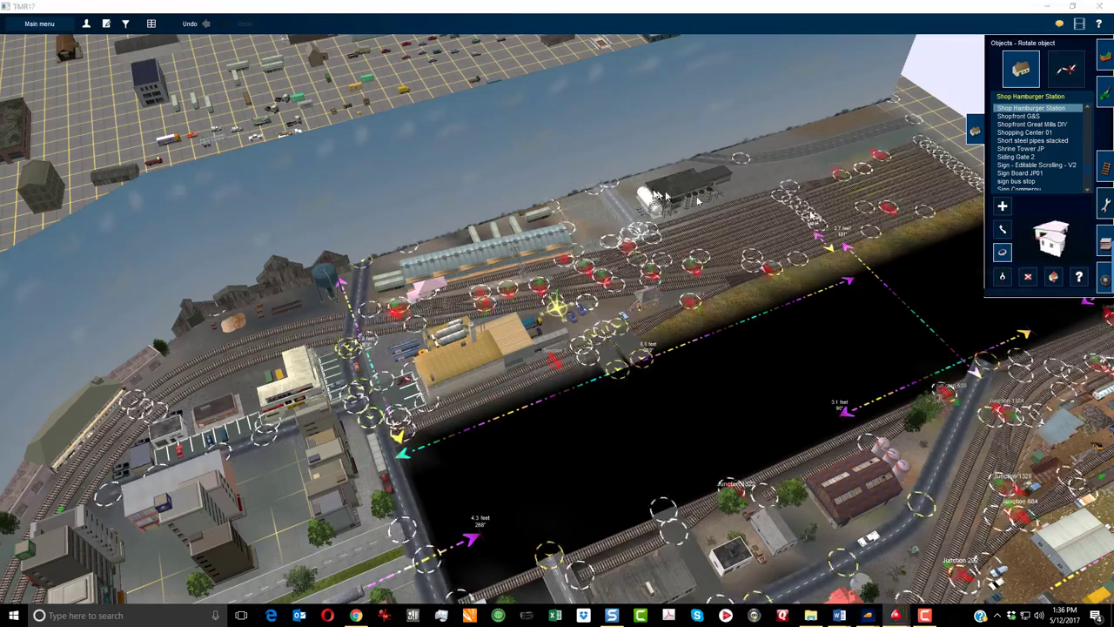
pyautogui.press('m')
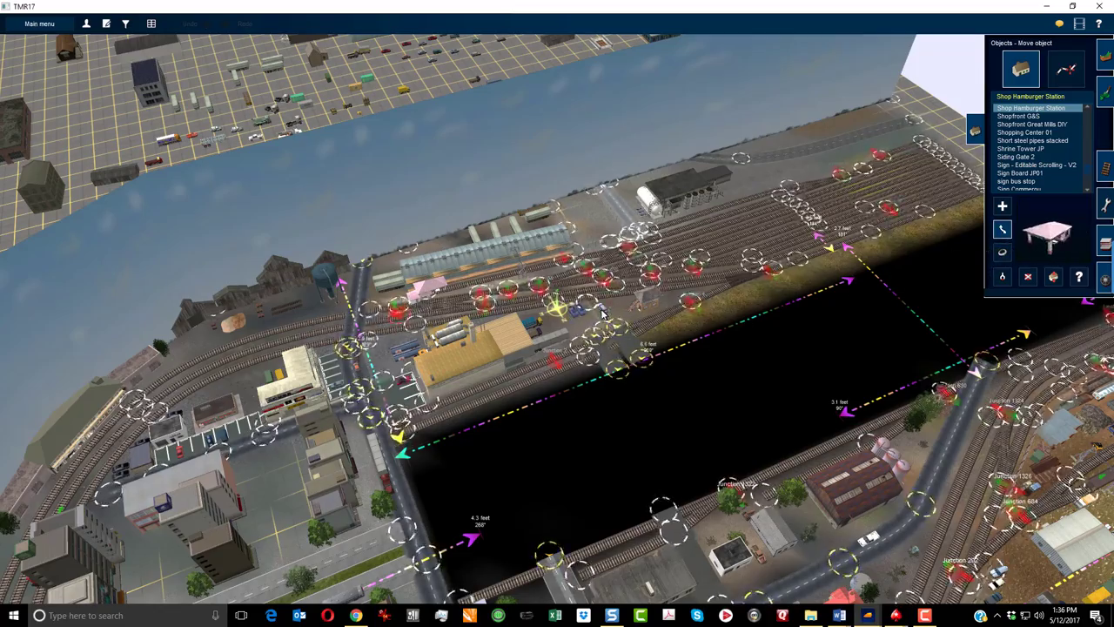
pyautogui.click(600, 316)
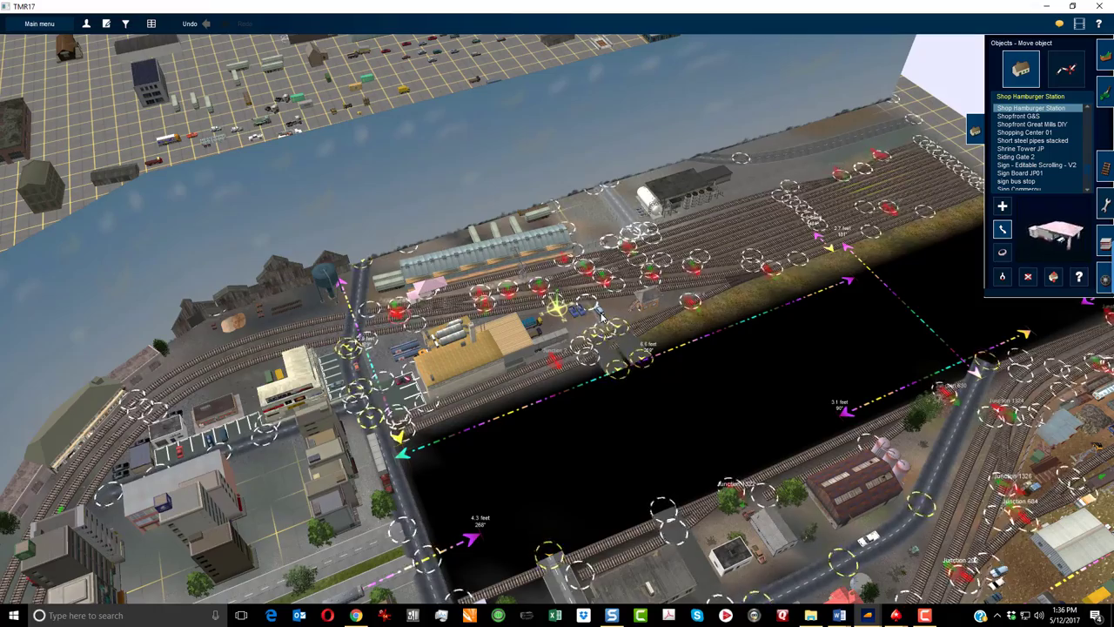
pyautogui.press('d')
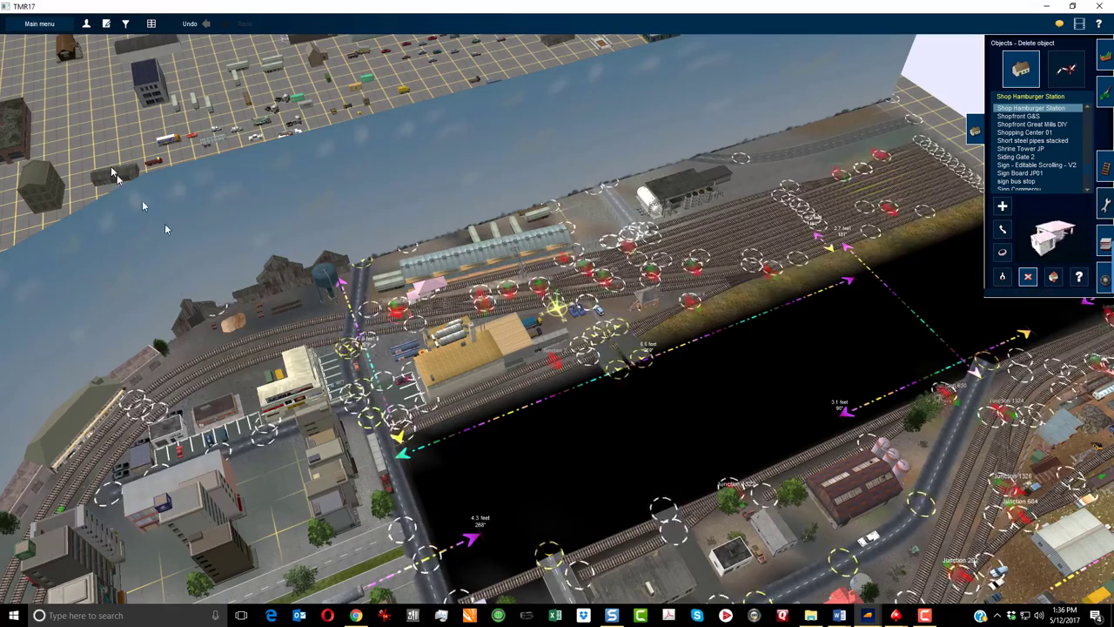
pyautogui.hotkey('ctrl', 'z')
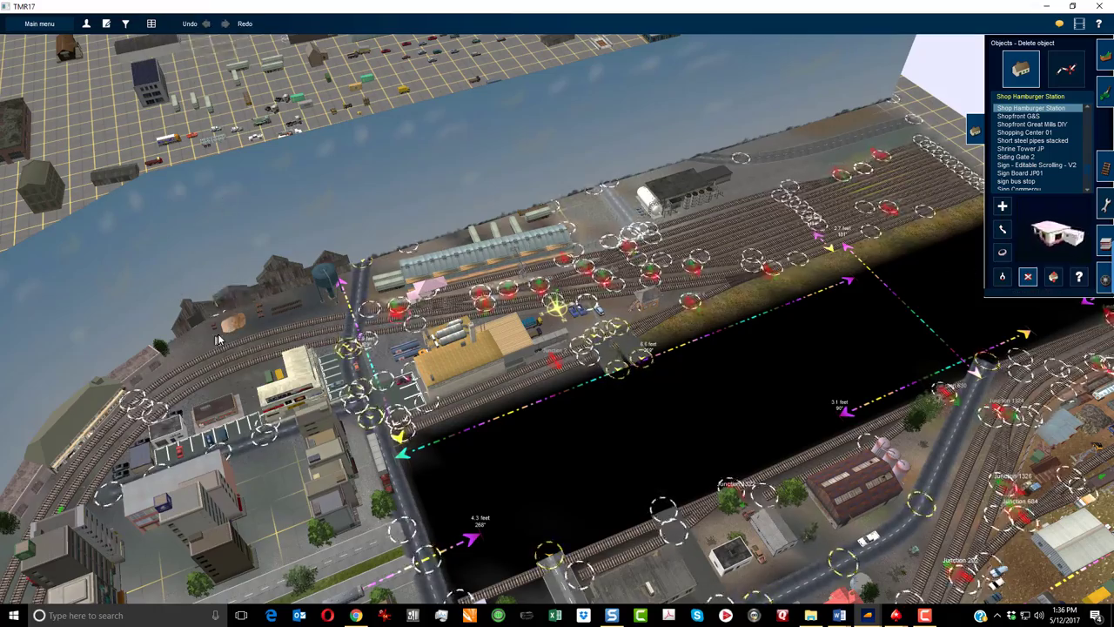
# Delete the small crates beside the sand pile, restoring the barn removed by mistake.
pyautogui.scroll(10, 222, 338)
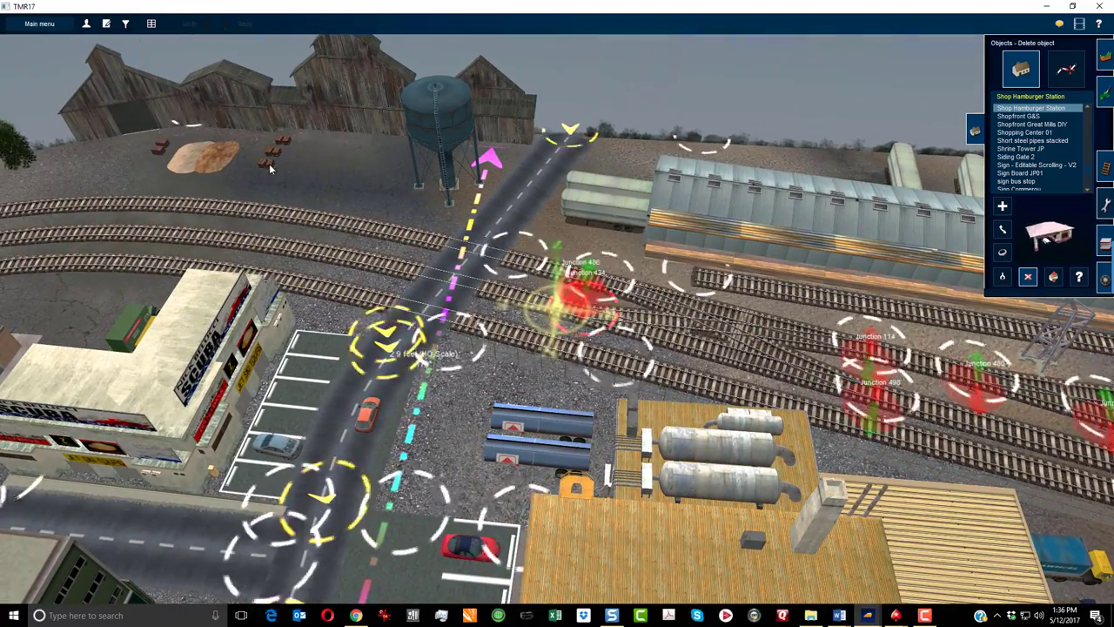
pyautogui.click(277, 150)
pyautogui.click(201, 171)
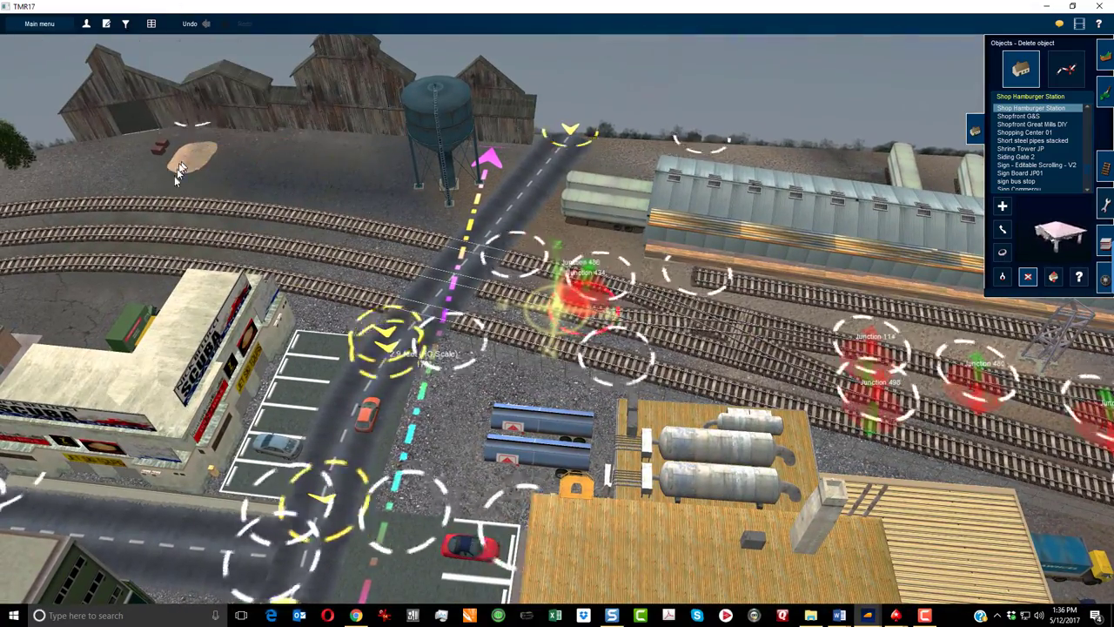
pyautogui.click(176, 174)
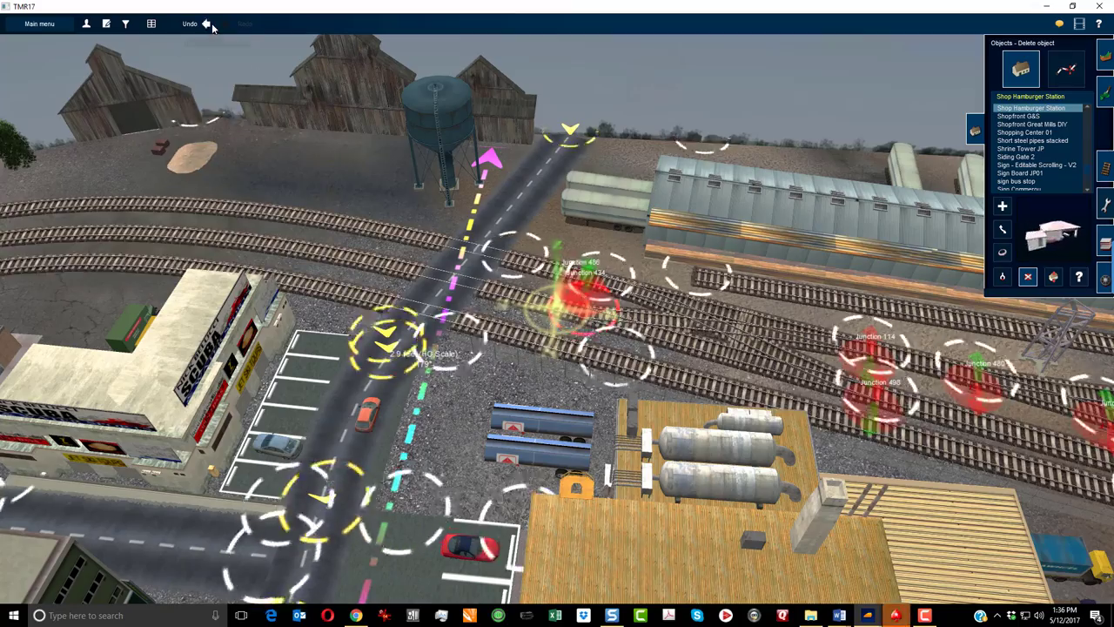
pyautogui.click(209, 24)
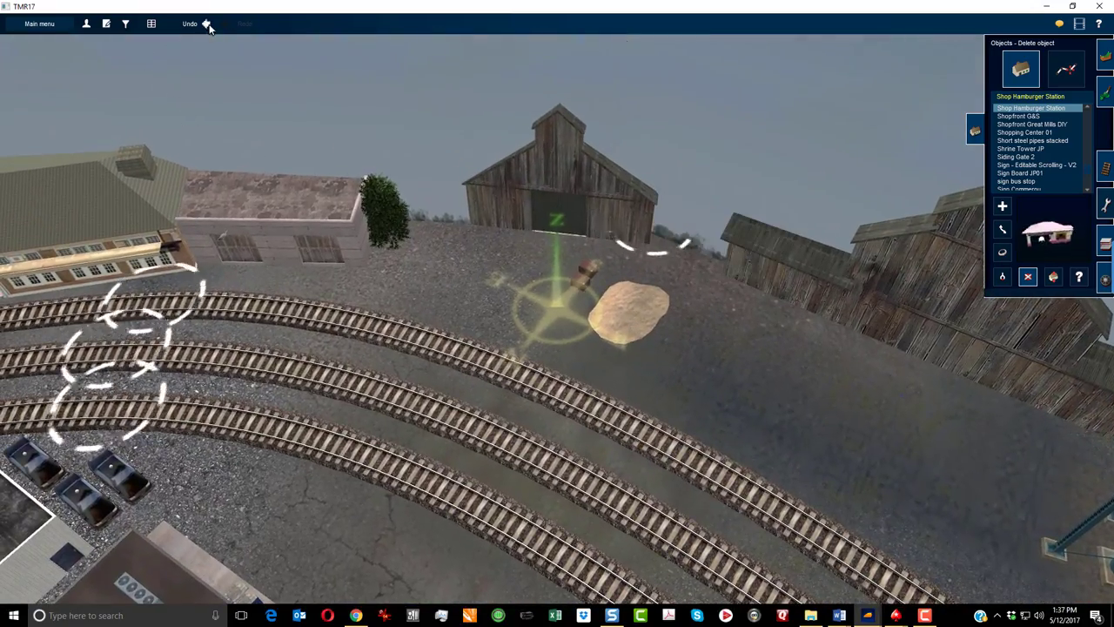
# Rotate one object slightly to 349.3°.
pyautogui.scroll(-10, 888, 248)
pyautogui.click(1002, 229)
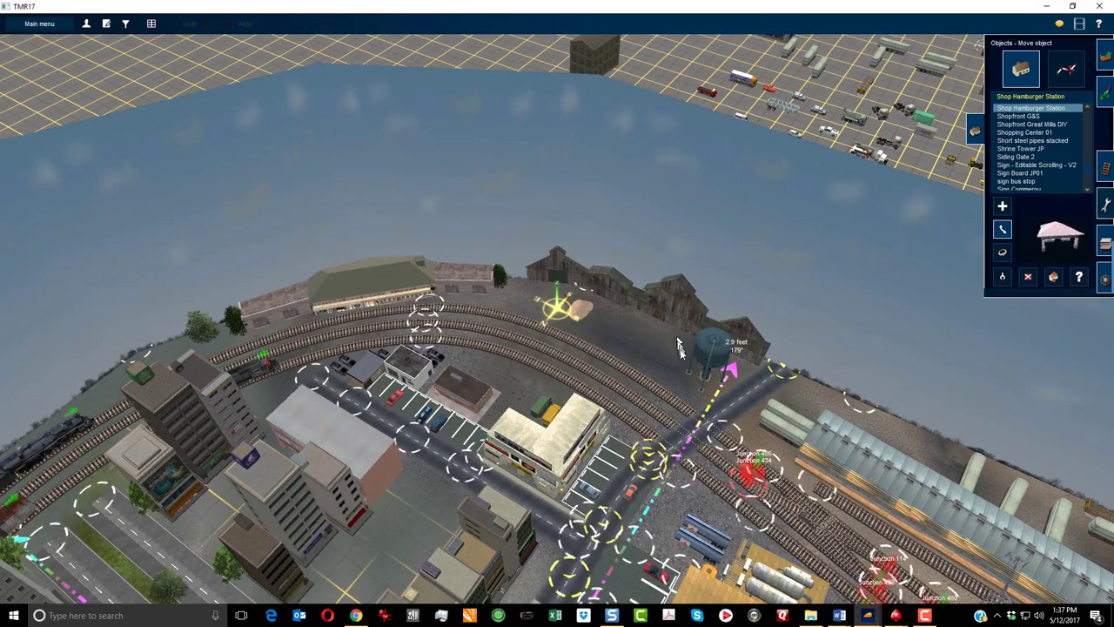
pyautogui.click(1002, 251)
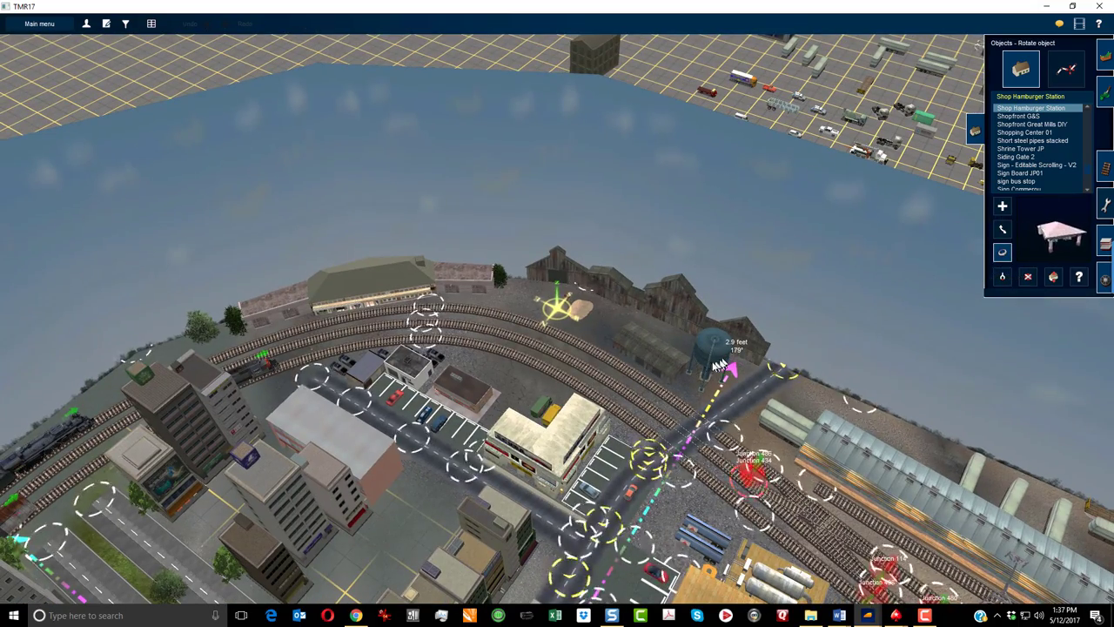
pyautogui.click(663, 369)
pyautogui.moveTo(665, 374); pyautogui.dragTo(972, 235, button='right')
pyautogui.click(1002, 229)
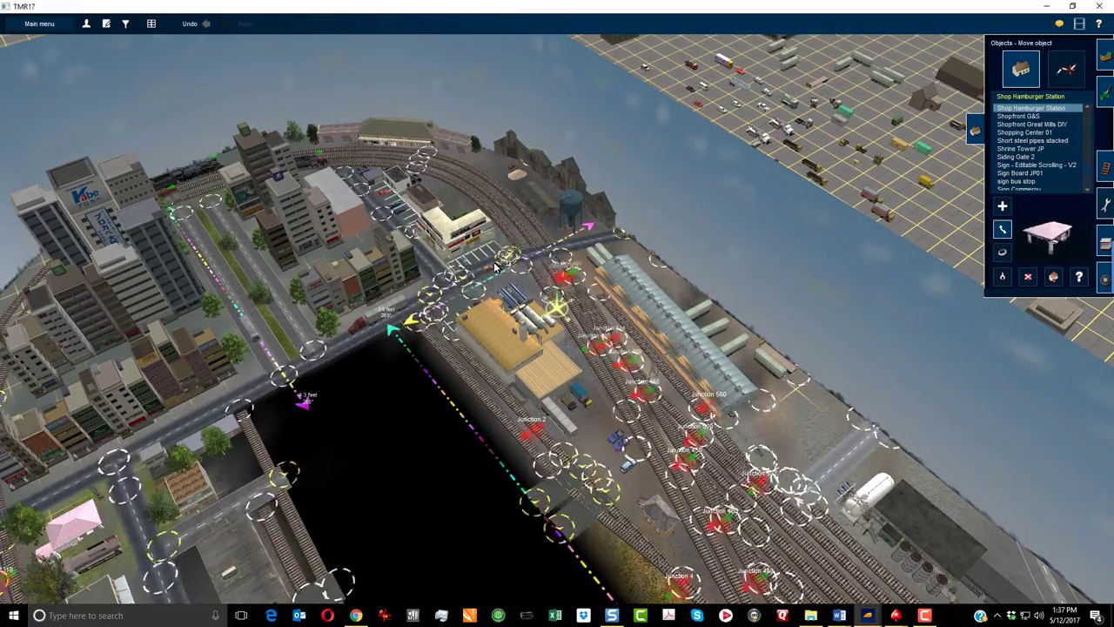
pyautogui.scroll(-6, 629, 255)
pyautogui.scroll(8, 570, 333)
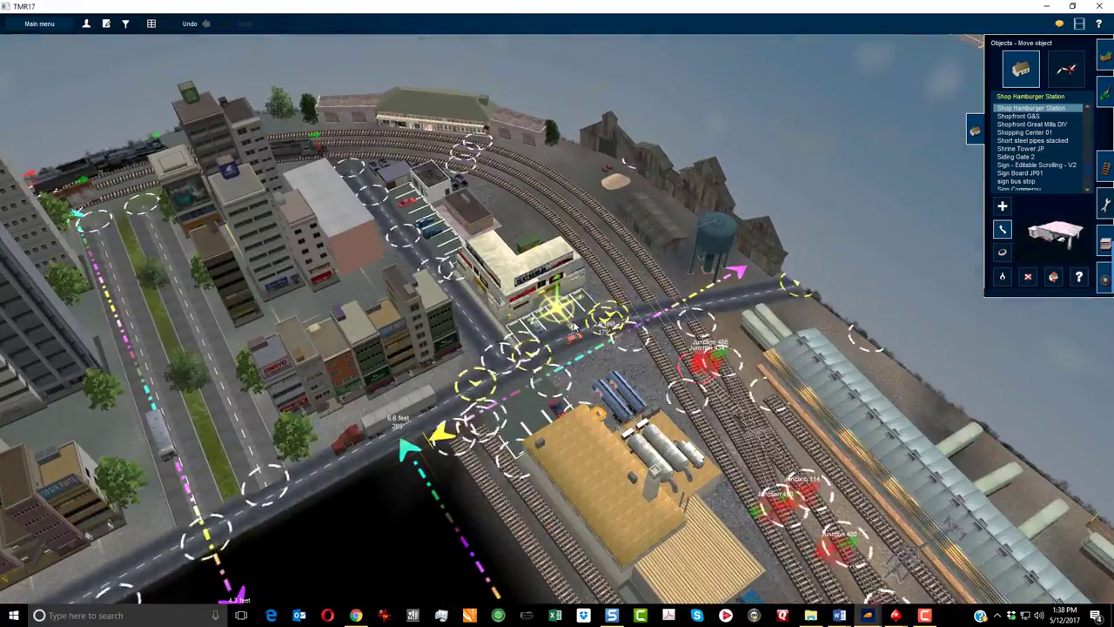
pyautogui.press('Up')
pyautogui.press('Up')
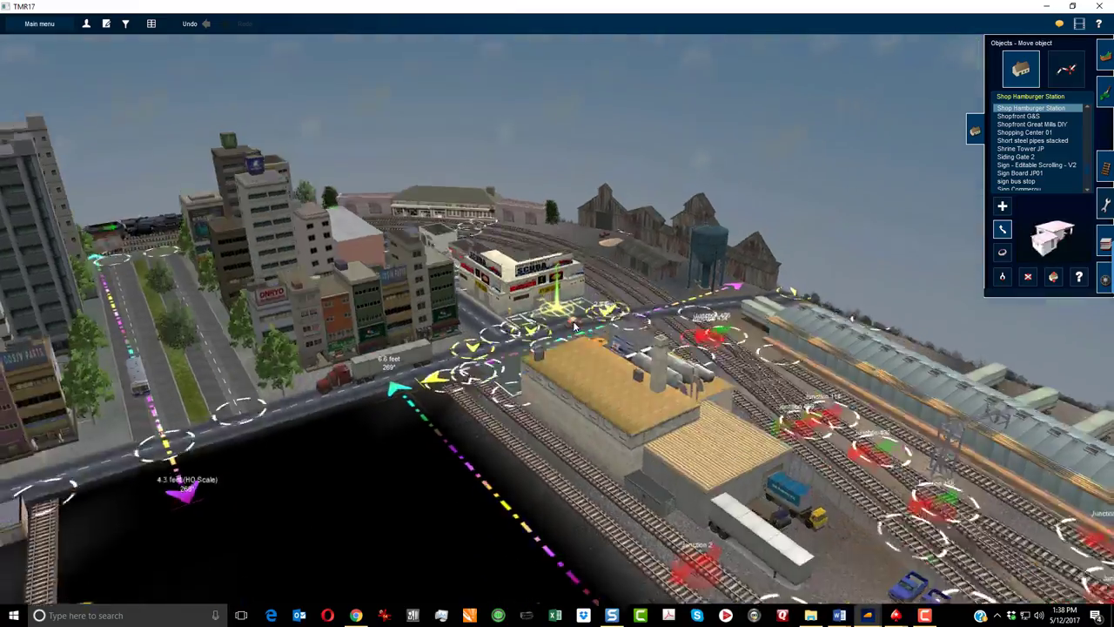
pyautogui.press('Right')
pyautogui.press('Right')
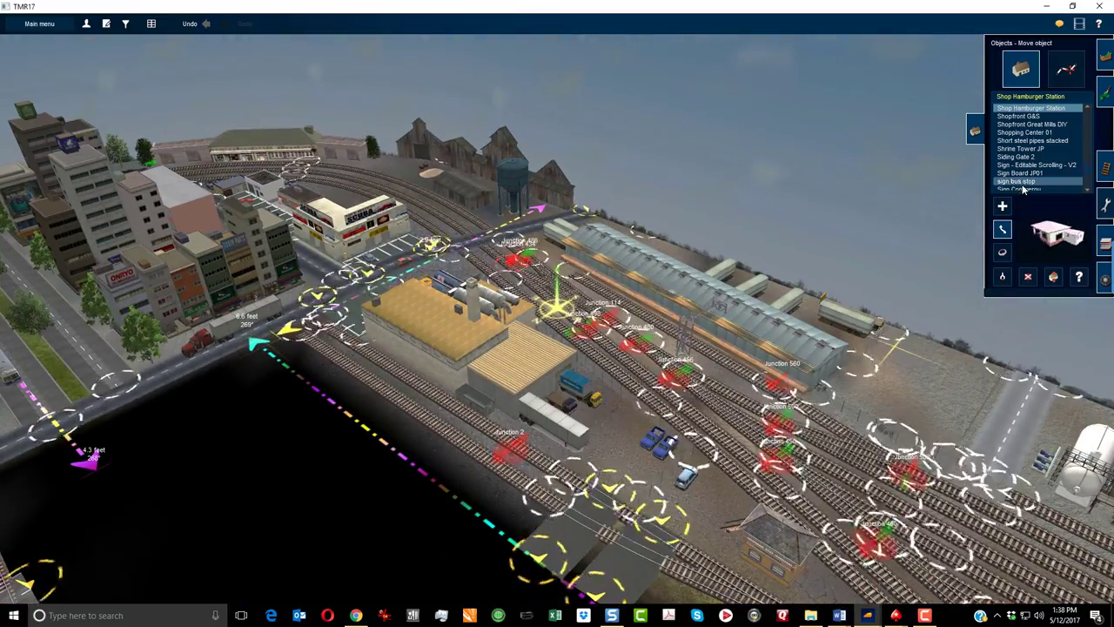
pyautogui.scroll(-2, 726, 330)
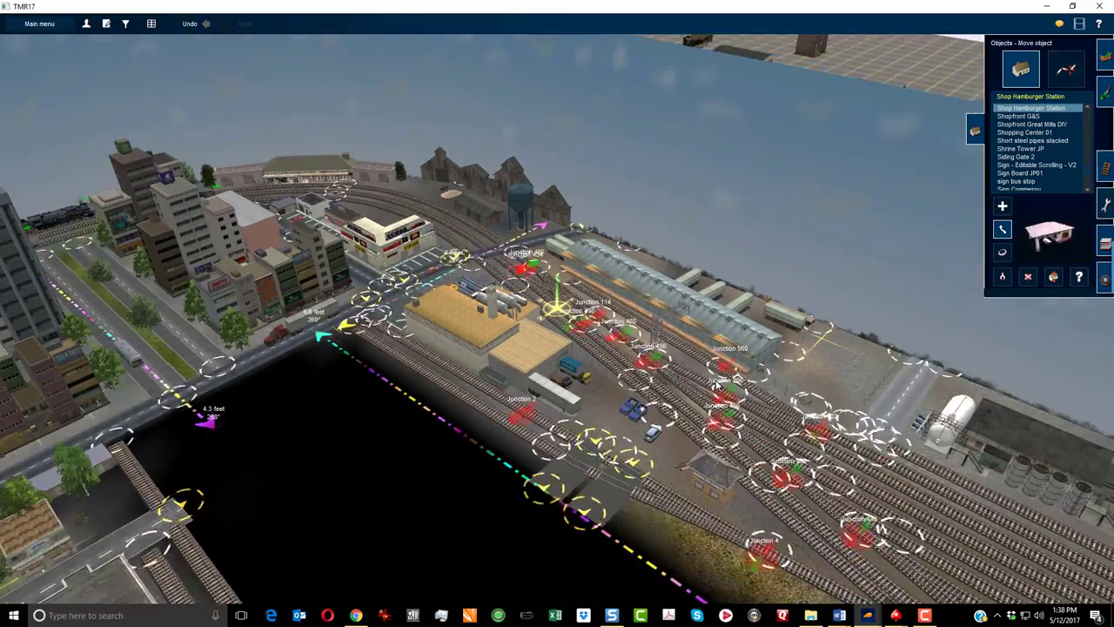
pyautogui.moveTo(716, 387); pyautogui.dragTo(448, 251, button='right')
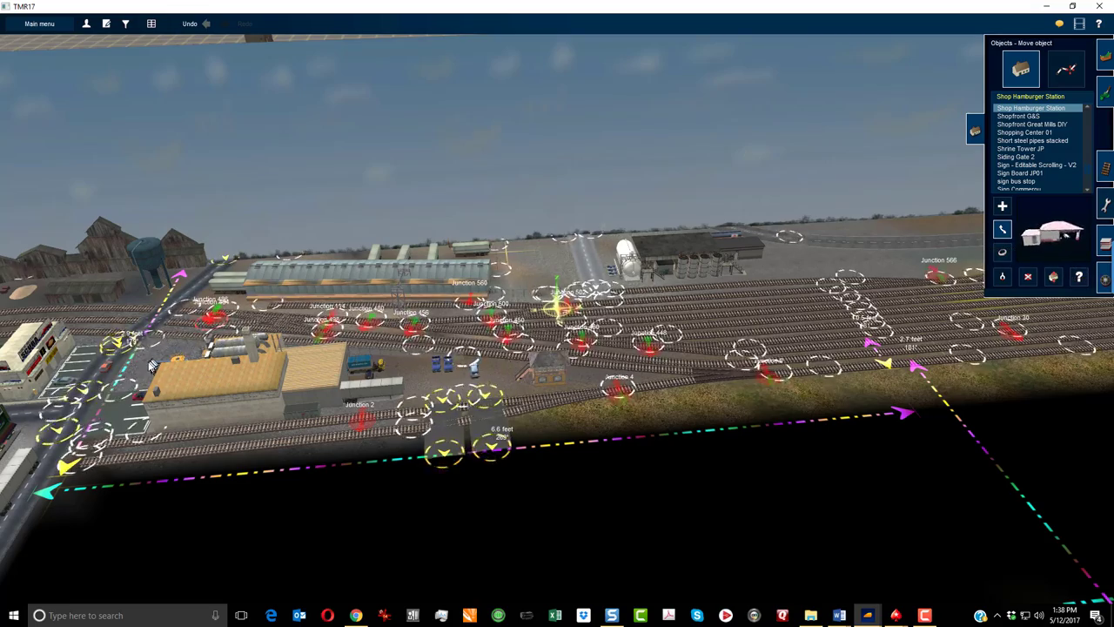
# Line the yard sidings with tank cars, boxcars and a locomotive beside the storage tanks.
pyautogui.click(655, 233)
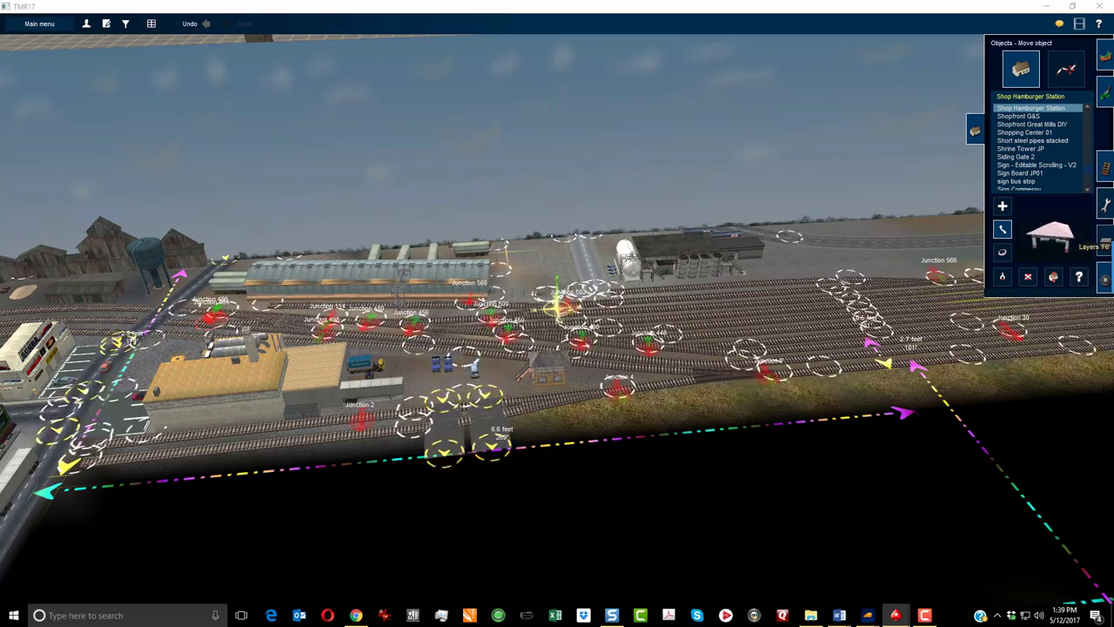
pyautogui.click(1062, 54)
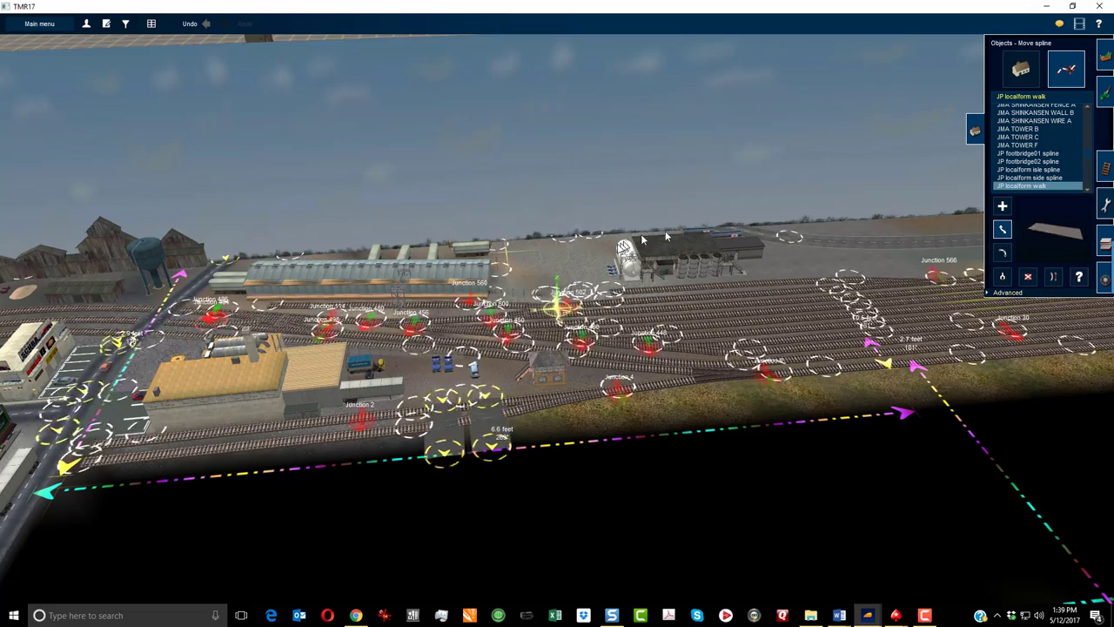
pyautogui.click(1021, 70)
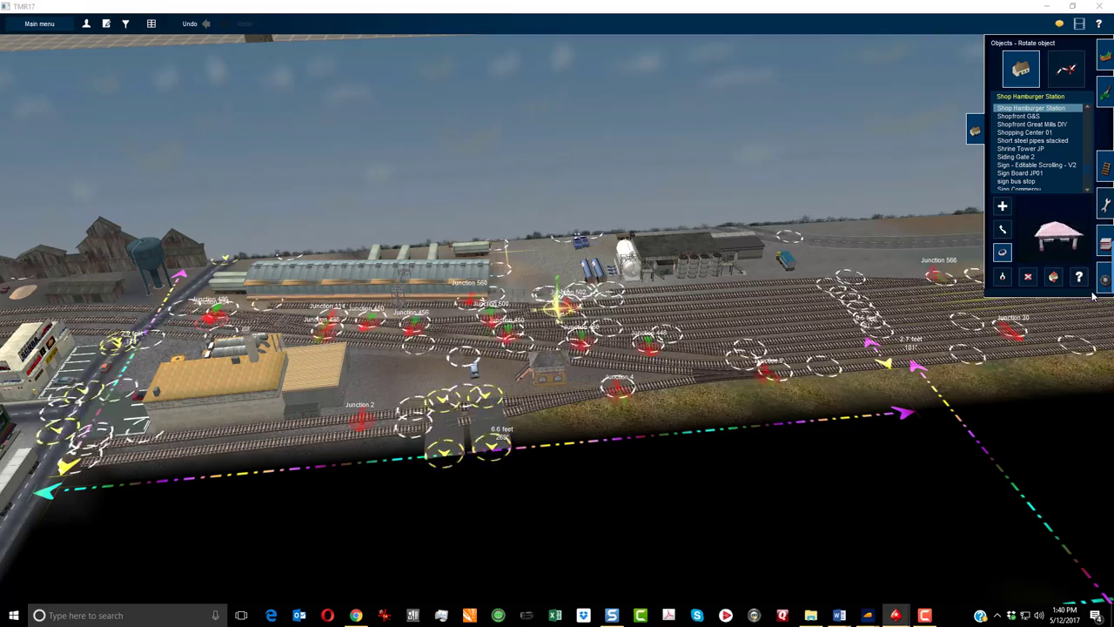
pyautogui.scroll(-5, 436, 253)
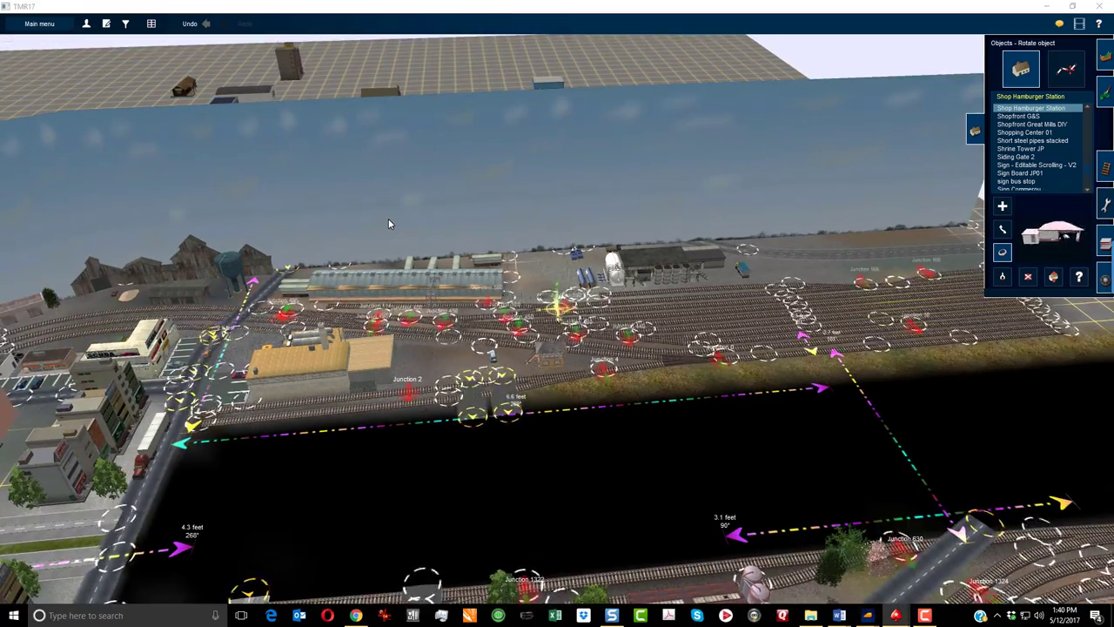
pyautogui.scroll(8, 369, 122)
pyautogui.scroll(-3, 498, 371)
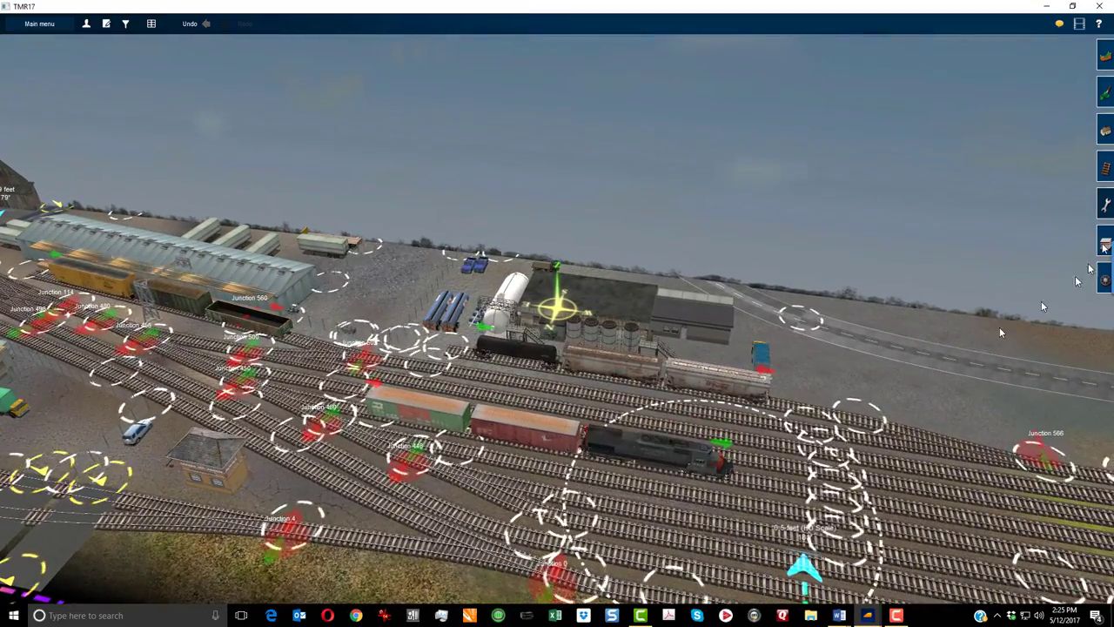
# Orbit around the yard to view the warehouse by the road and red boxcars by the factory.
pyautogui.click(1106, 133)
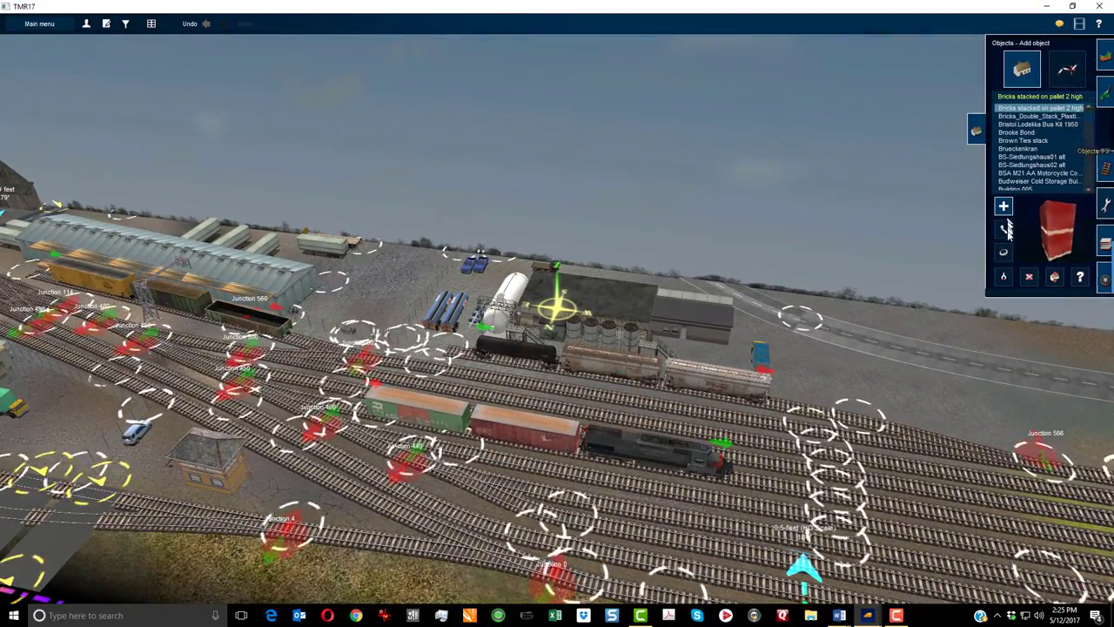
pyautogui.click(977, 129)
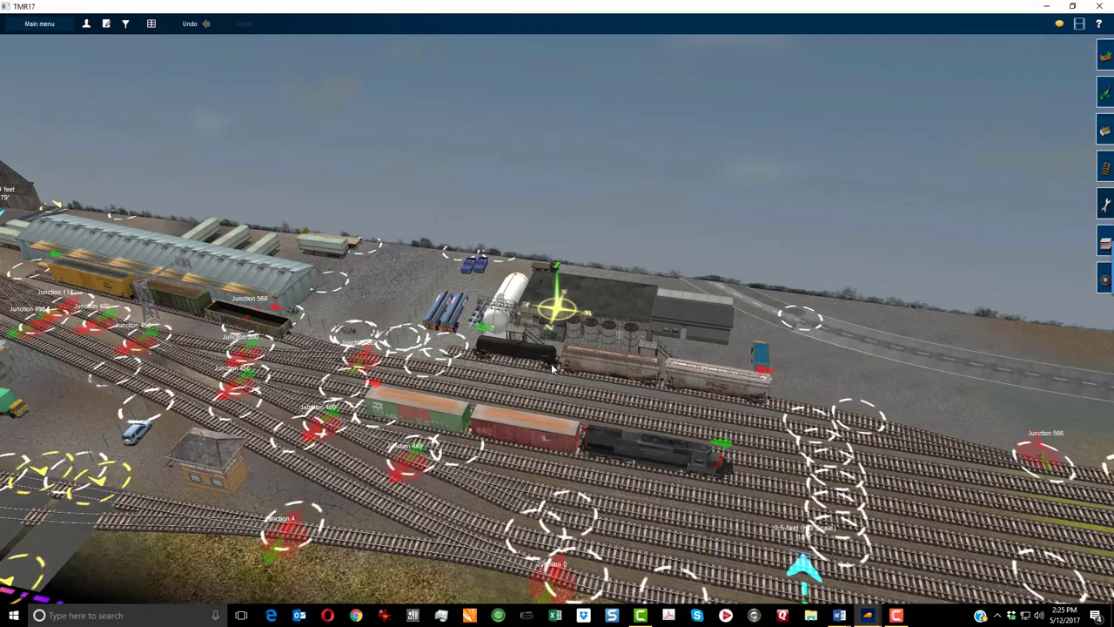
pyautogui.moveTo(551, 369)
pyautogui.mouseDown(button='right')
pyautogui.moveTo(389, 311)
pyautogui.moveTo(543, 296)
pyautogui.moveTo(399, 304)
pyautogui.moveTo(399, 275)
pyautogui.moveTo(470, 251)
pyautogui.mouseUp(button='right')
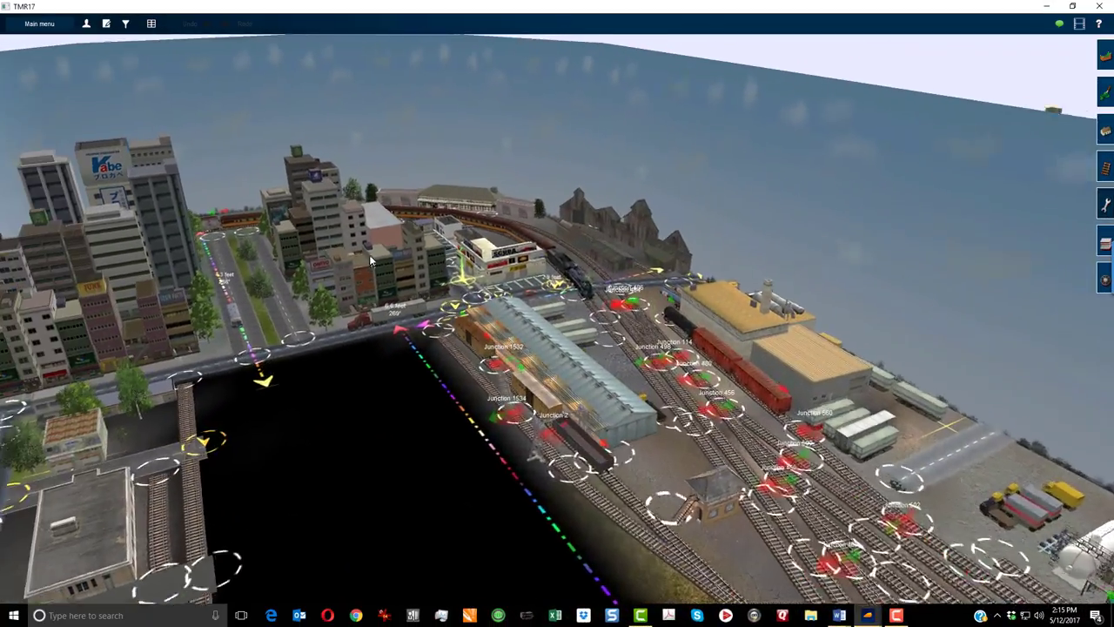
pyautogui.moveTo(369, 254); pyautogui.dragTo(592, 325, button='right')
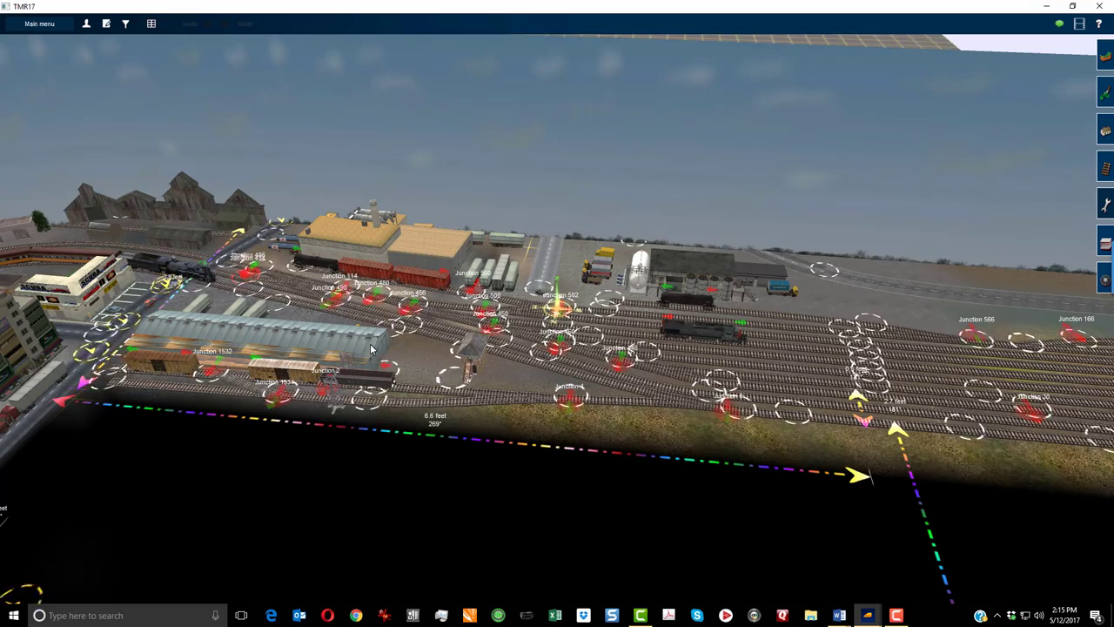
pyautogui.press('Up')
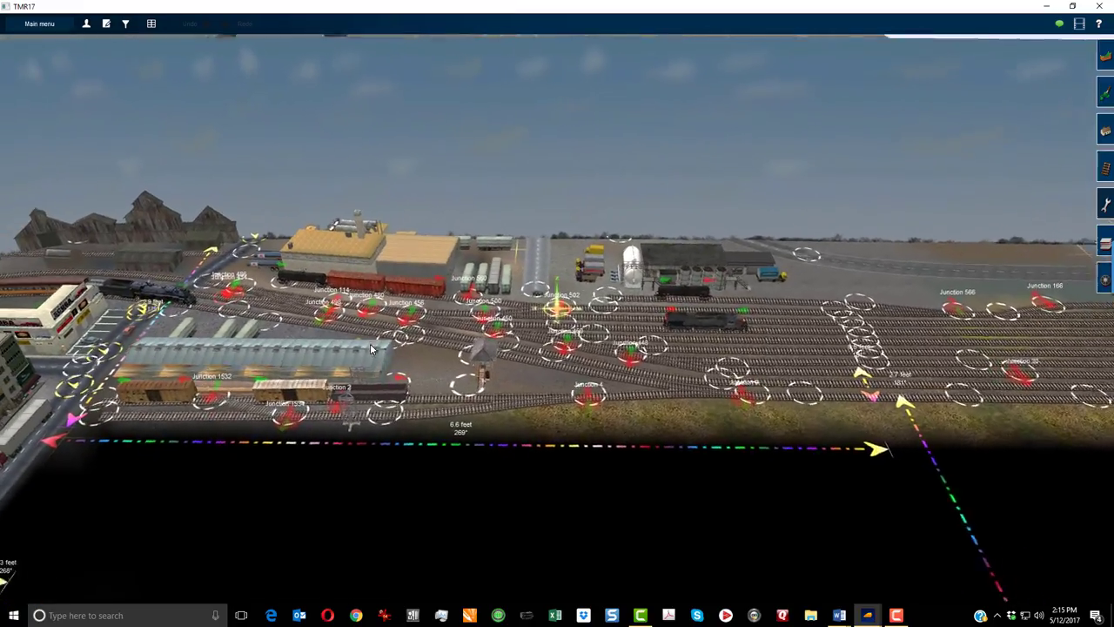
pyautogui.press('Up')
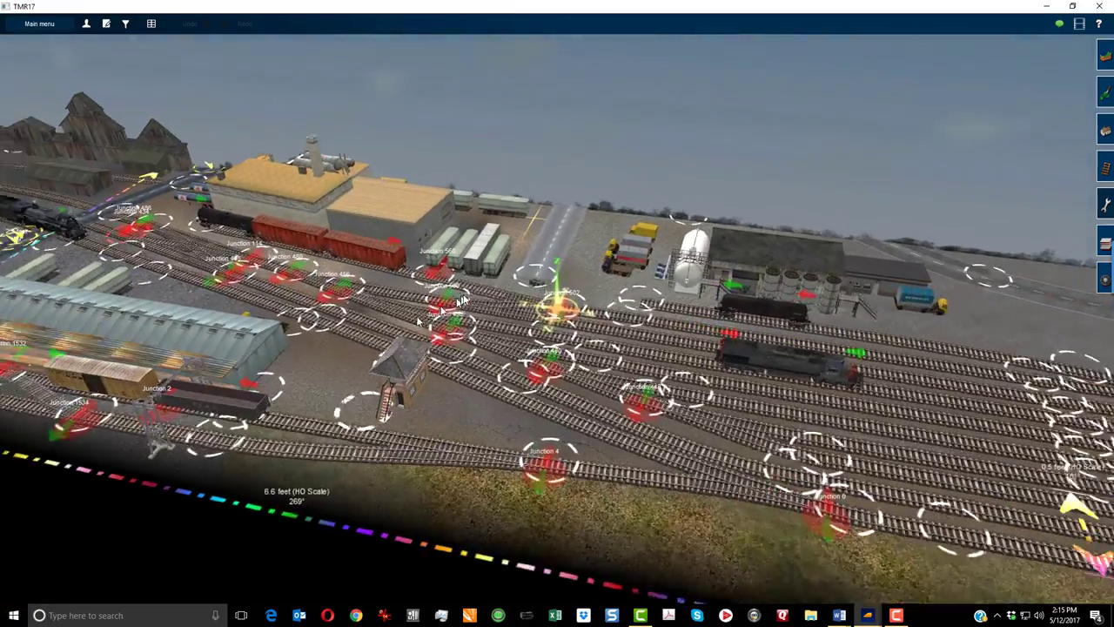
pyautogui.press('Down')
pyautogui.press('Right')
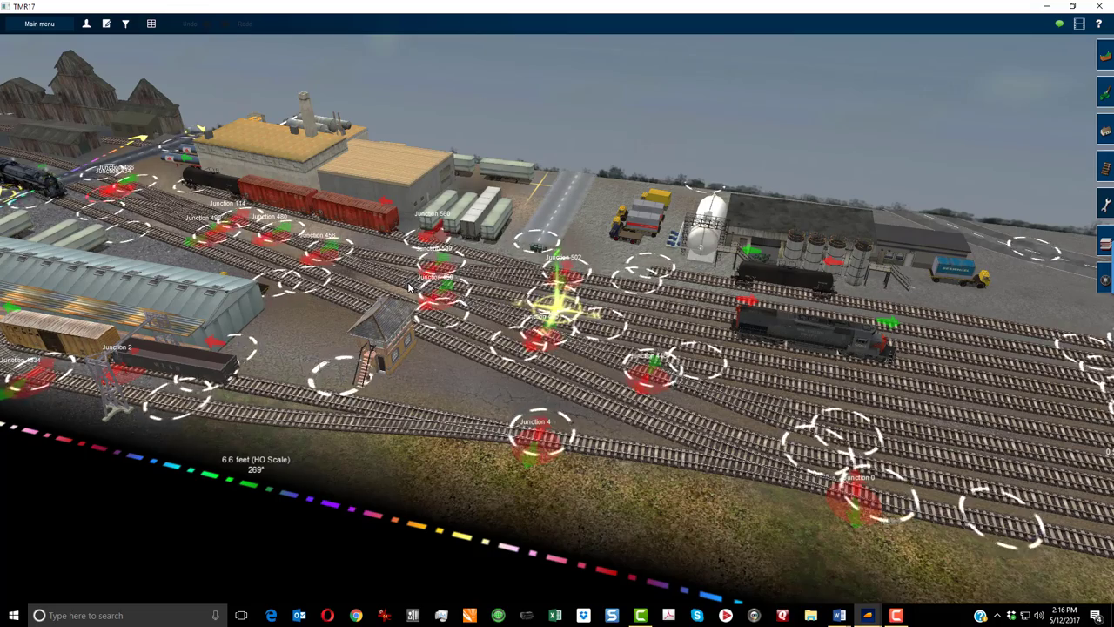
pyautogui.scroll(3, 462, 300)
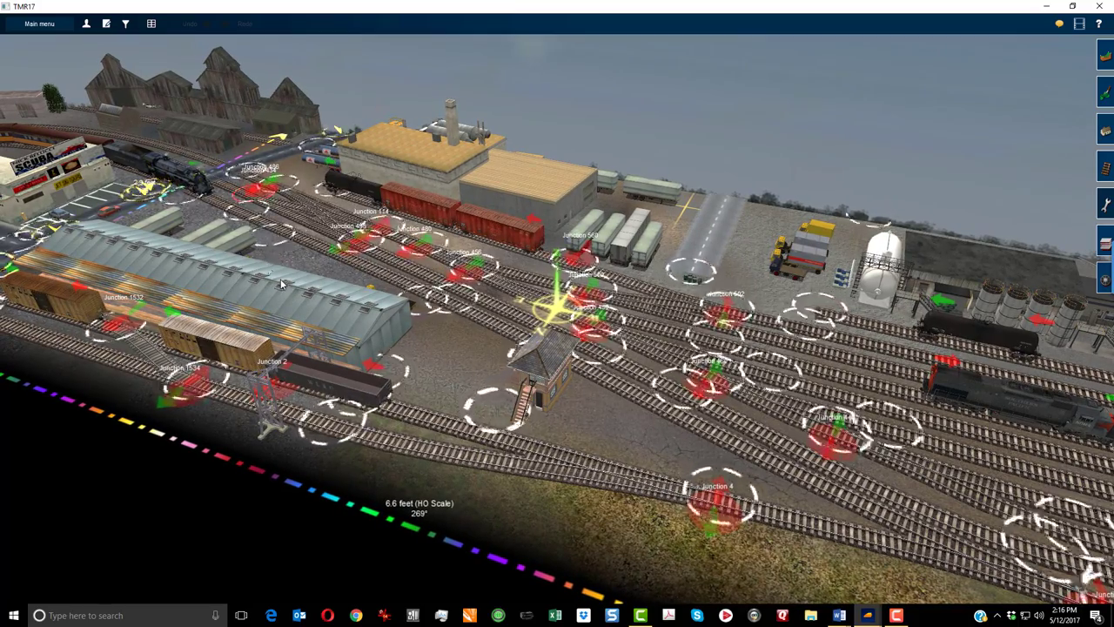
pyautogui.moveTo(261, 228); pyautogui.dragTo(719, 517, button='right')
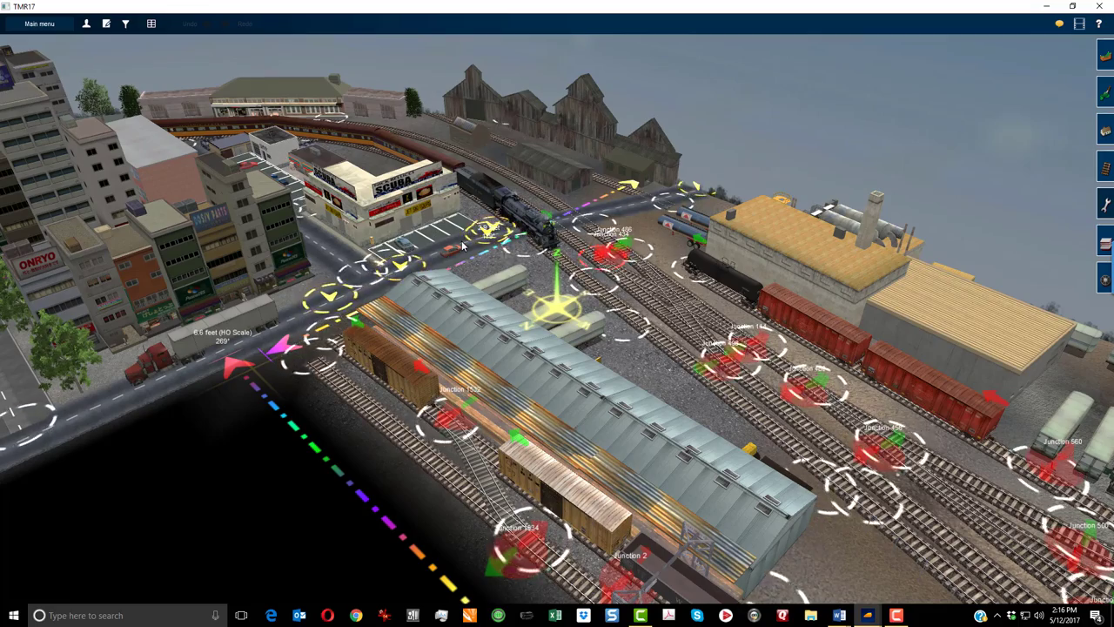
pyautogui.moveTo(558, 264); pyautogui.dragTo(747, 416, button='right')
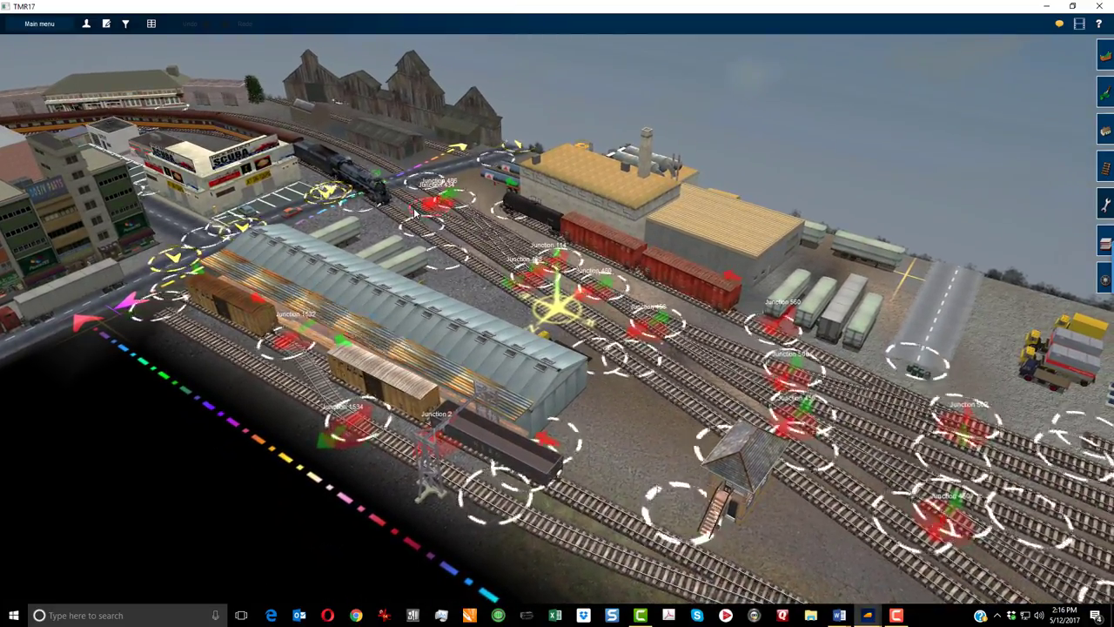